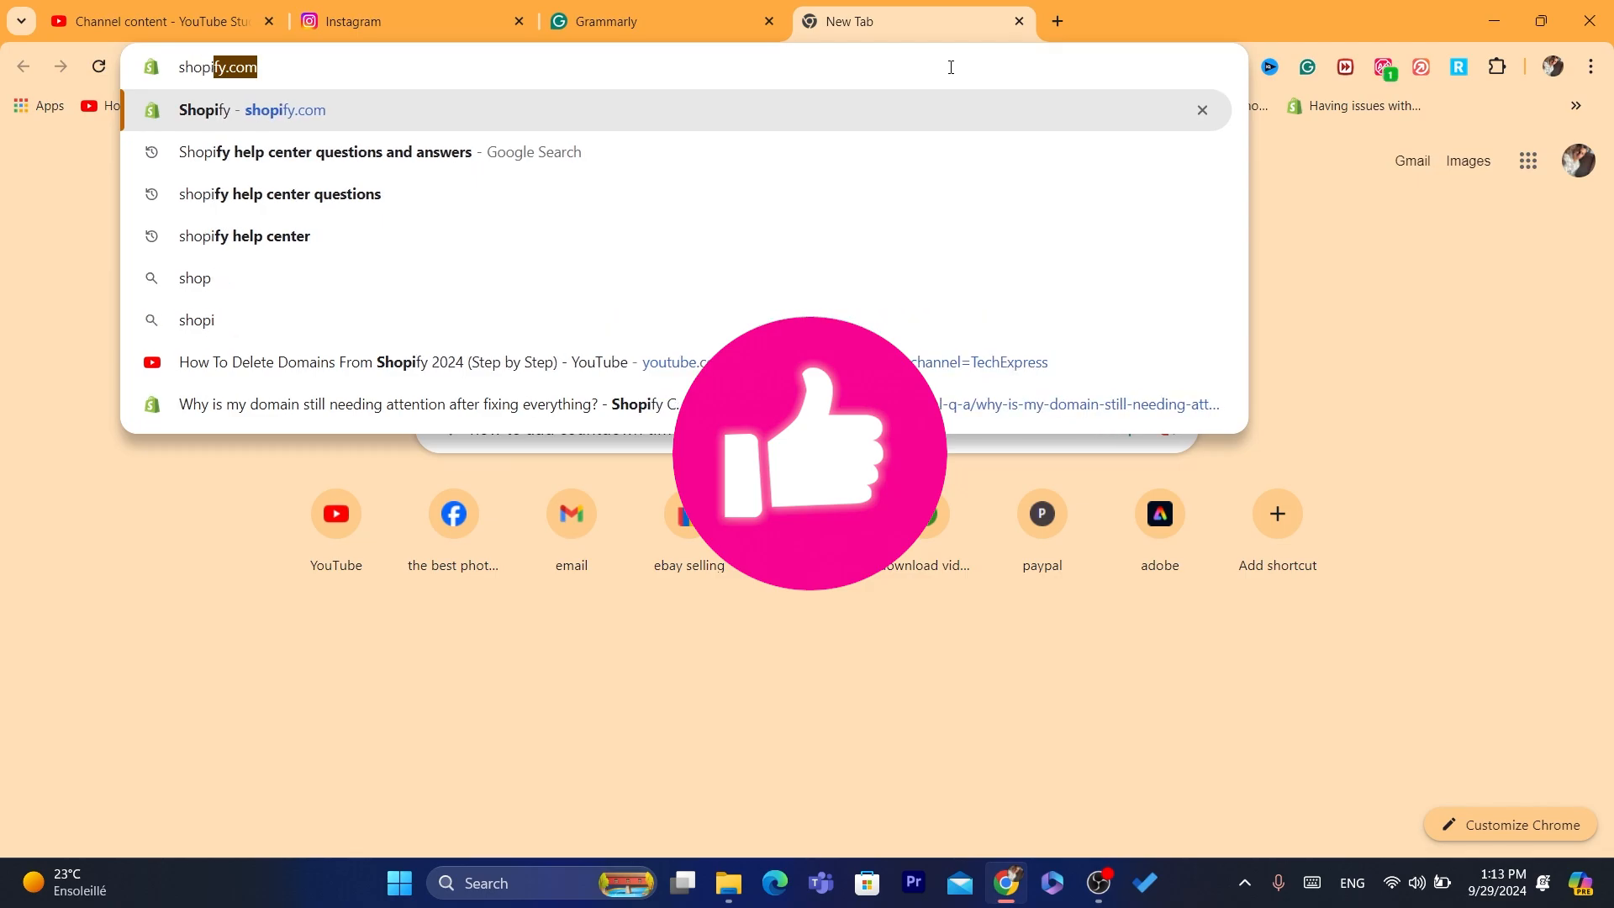
# Go to shopify.com and log in to the store admin
pyautogui.click(894, 107)
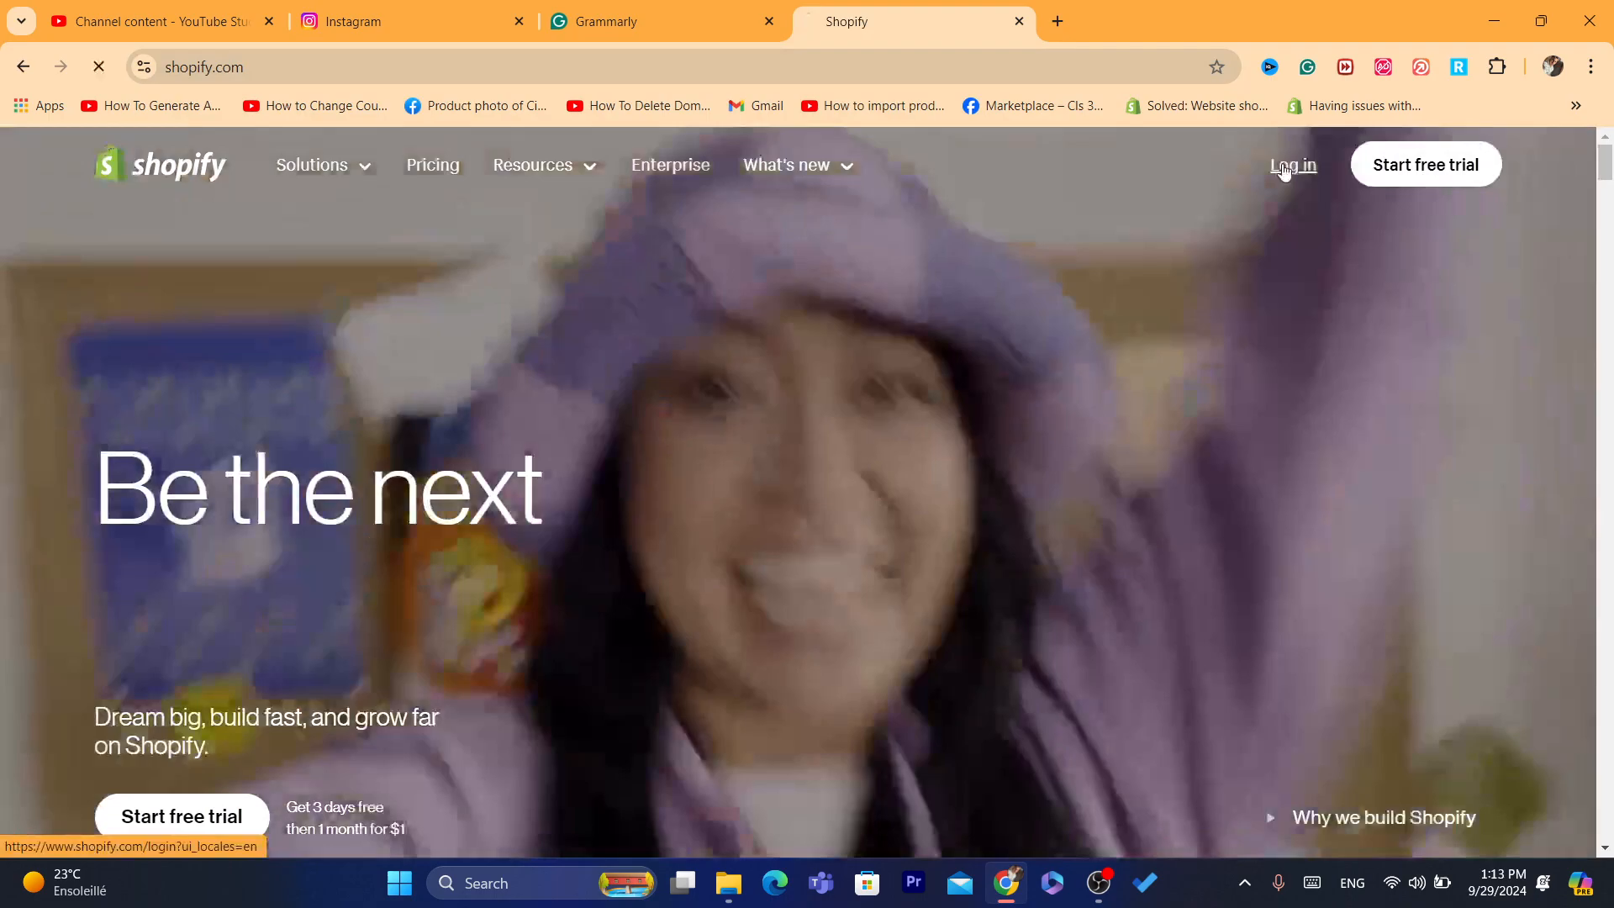
pyautogui.click(1293, 164)
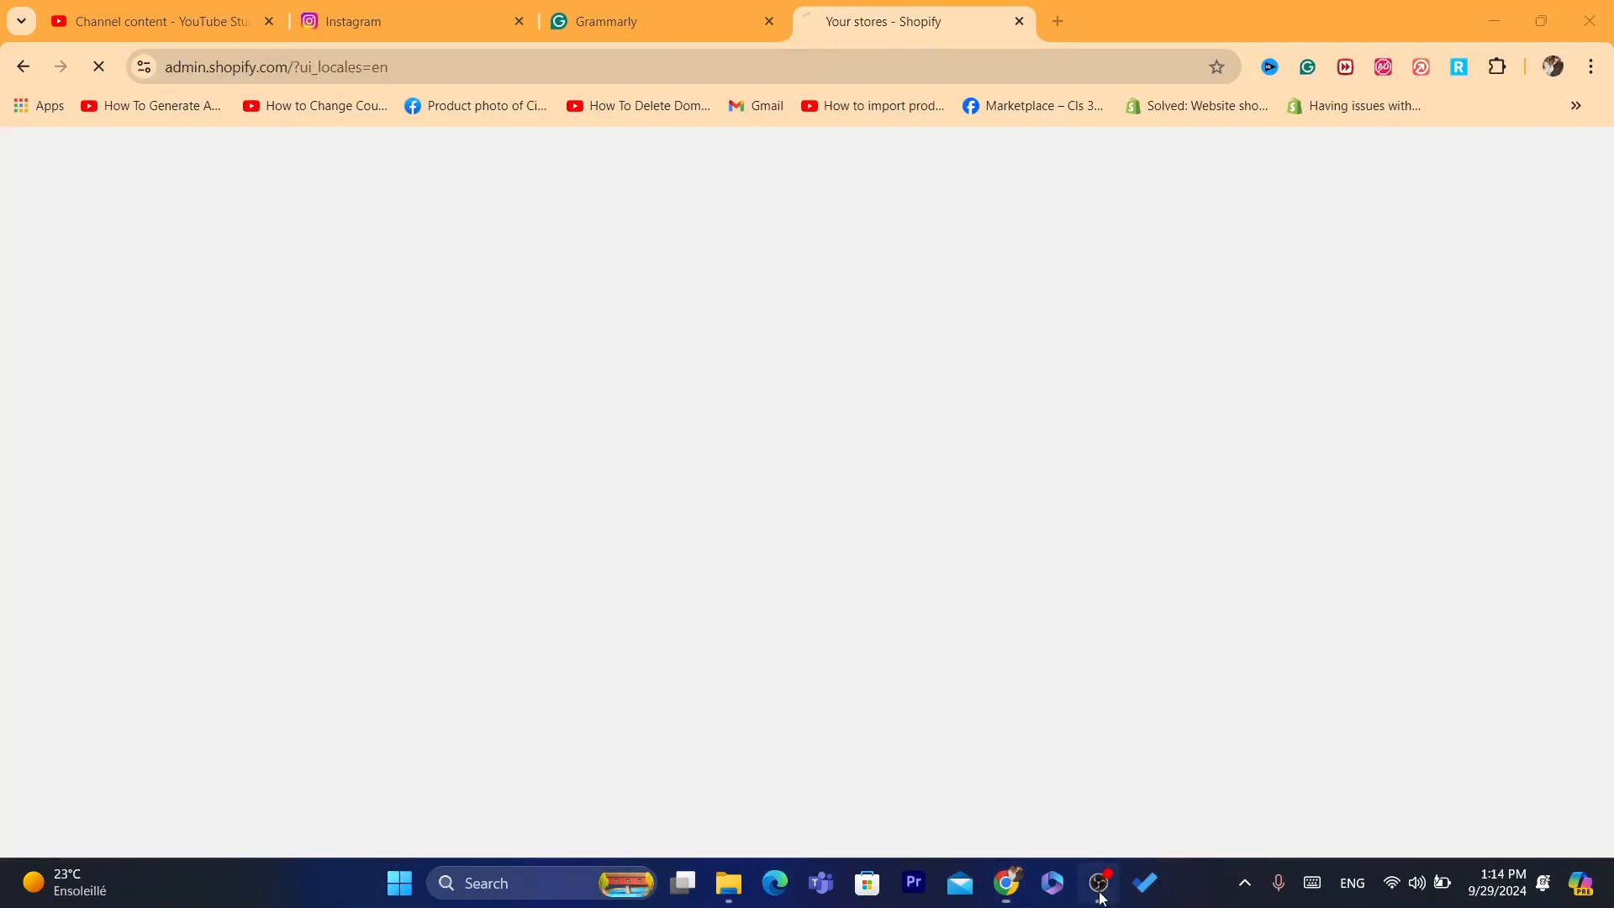
pyautogui.click(1099, 883)
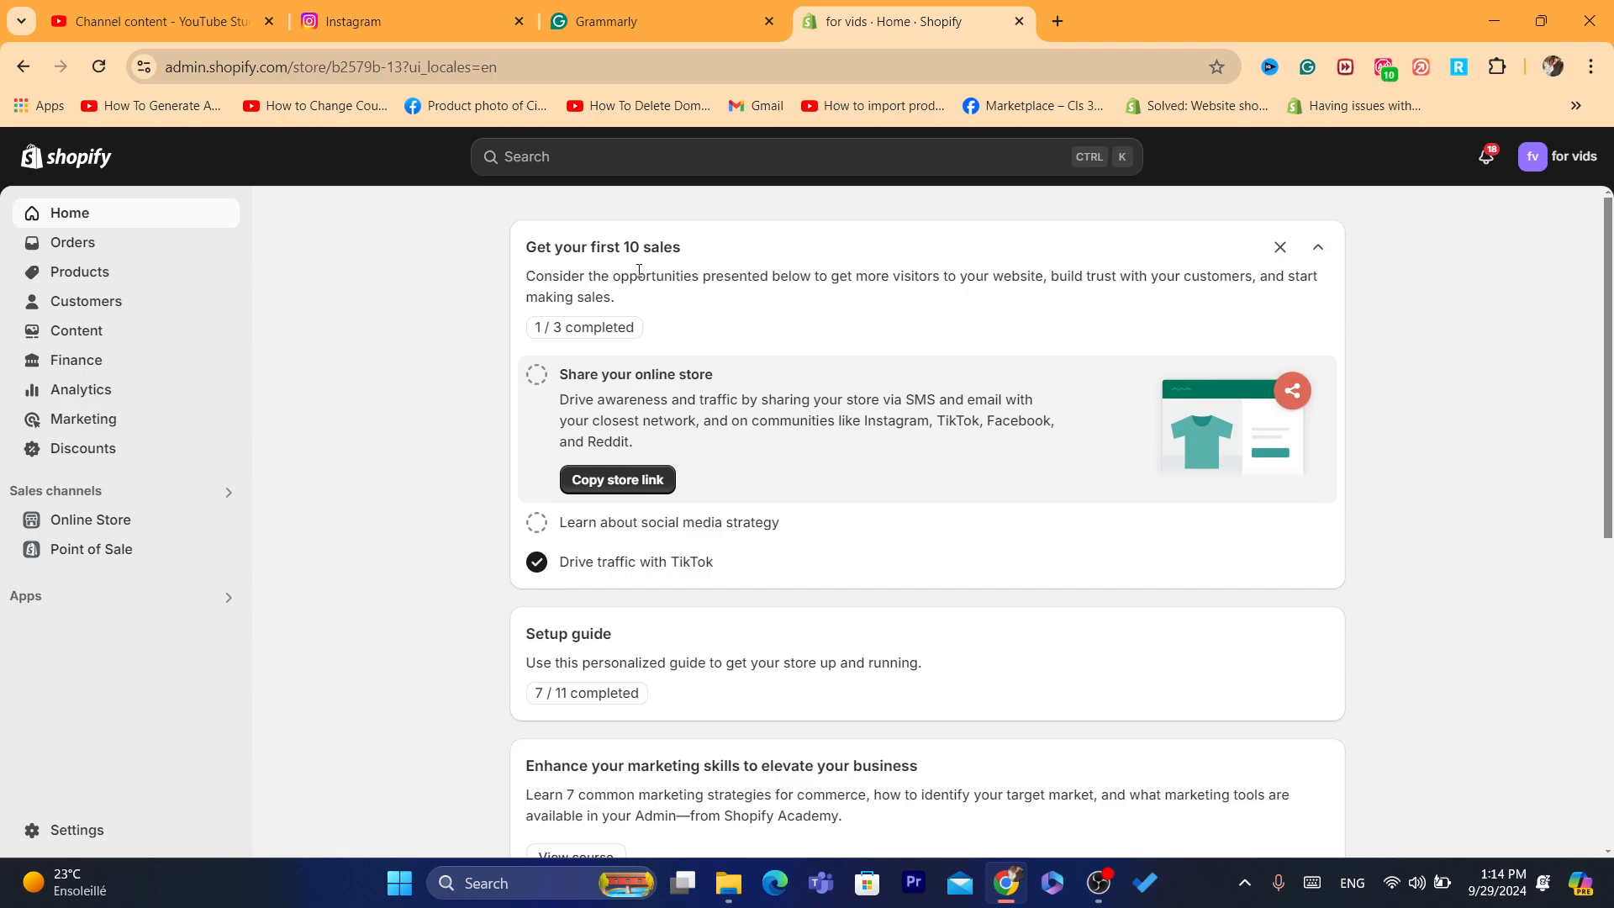
pyautogui.click(688, 76)
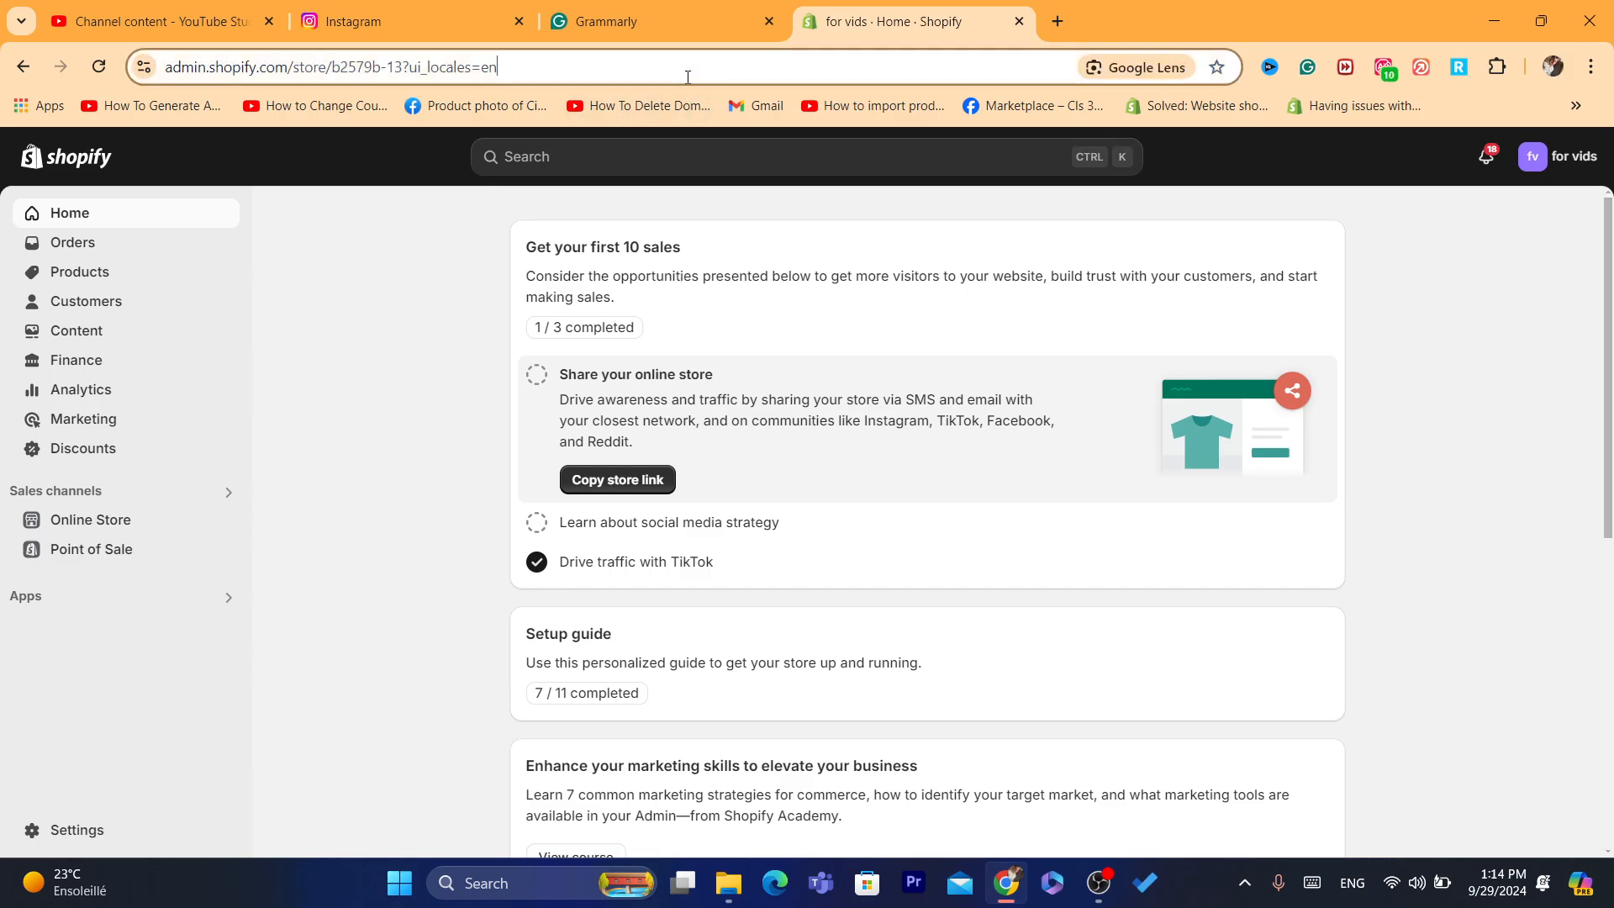
pyautogui.hotkey('ctrl', 'v')
pyautogui.click(395, 430)
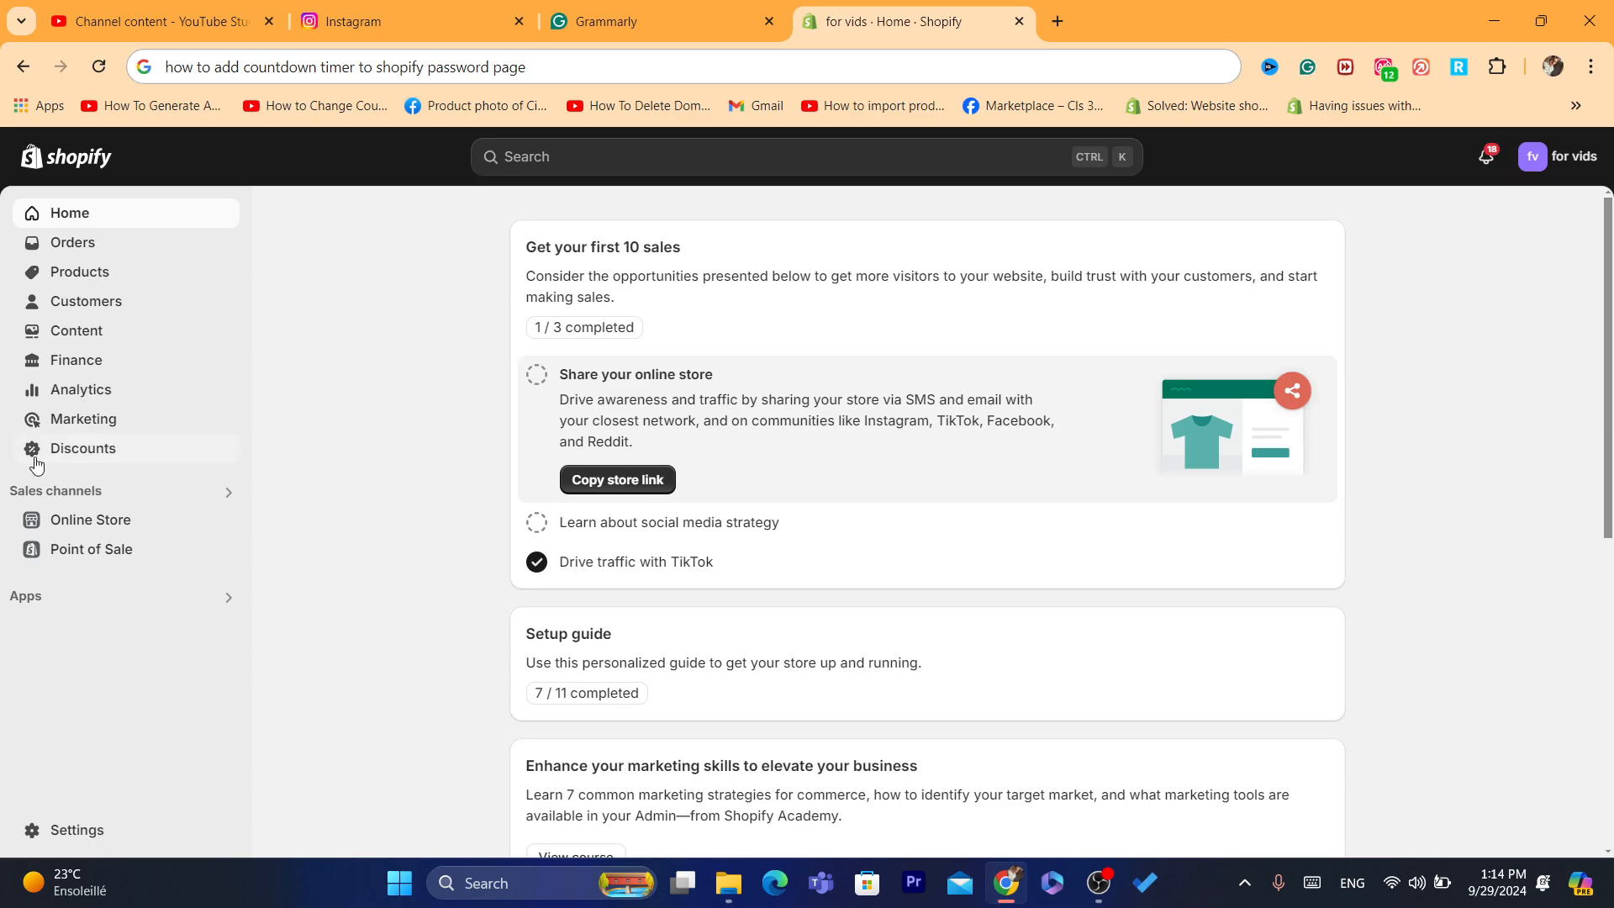
pyautogui.moveTo(67, 864)
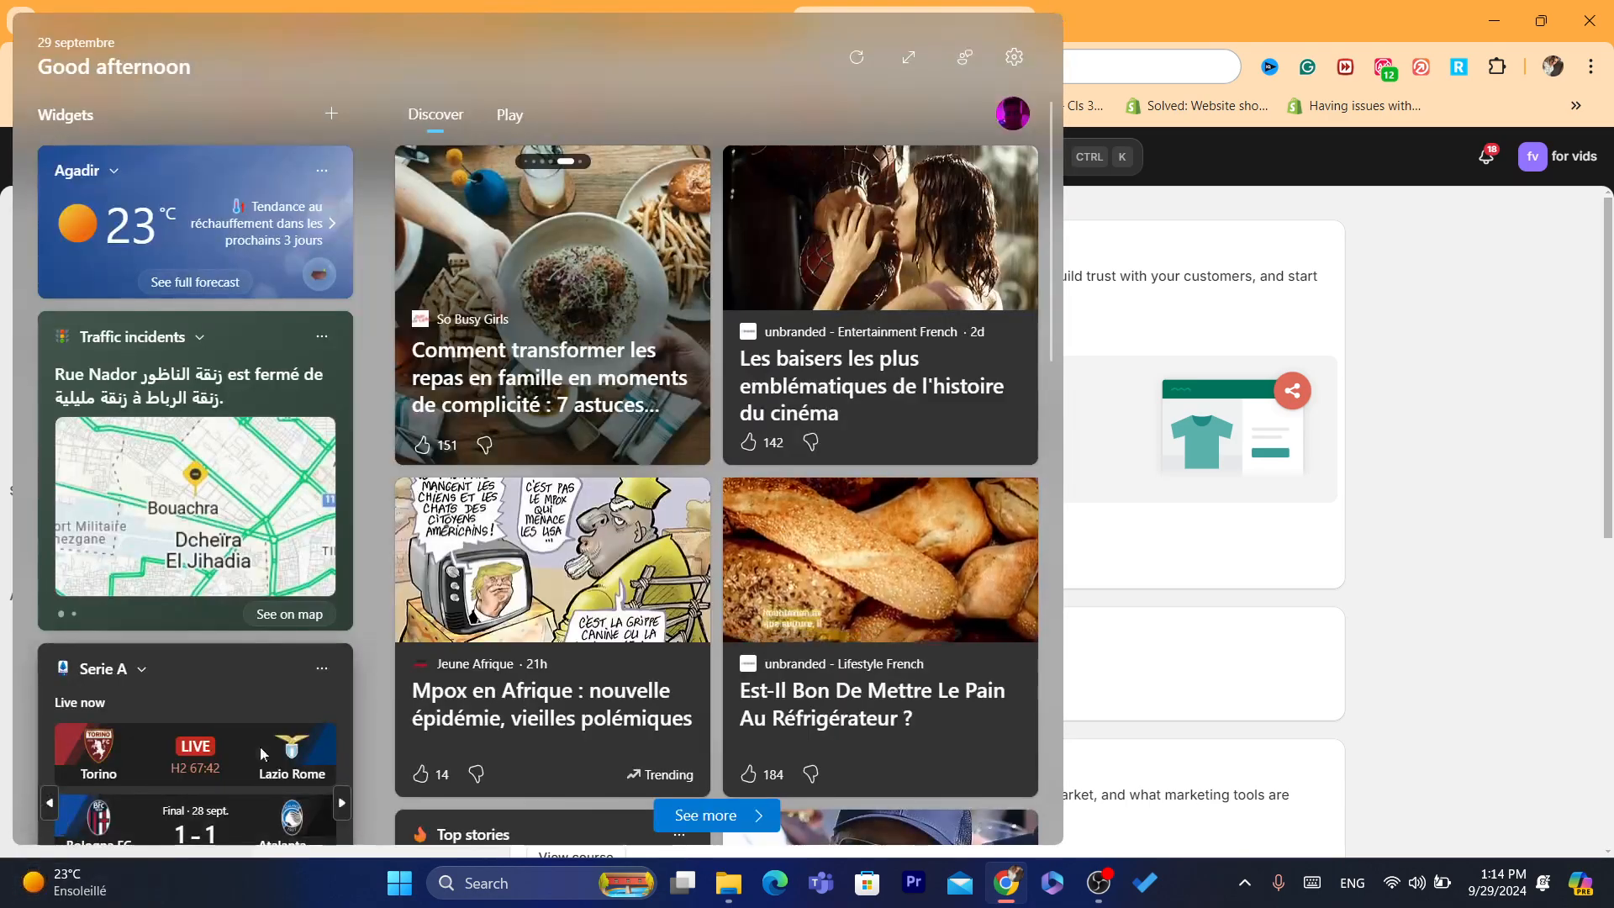
pyautogui.click(1407, 615)
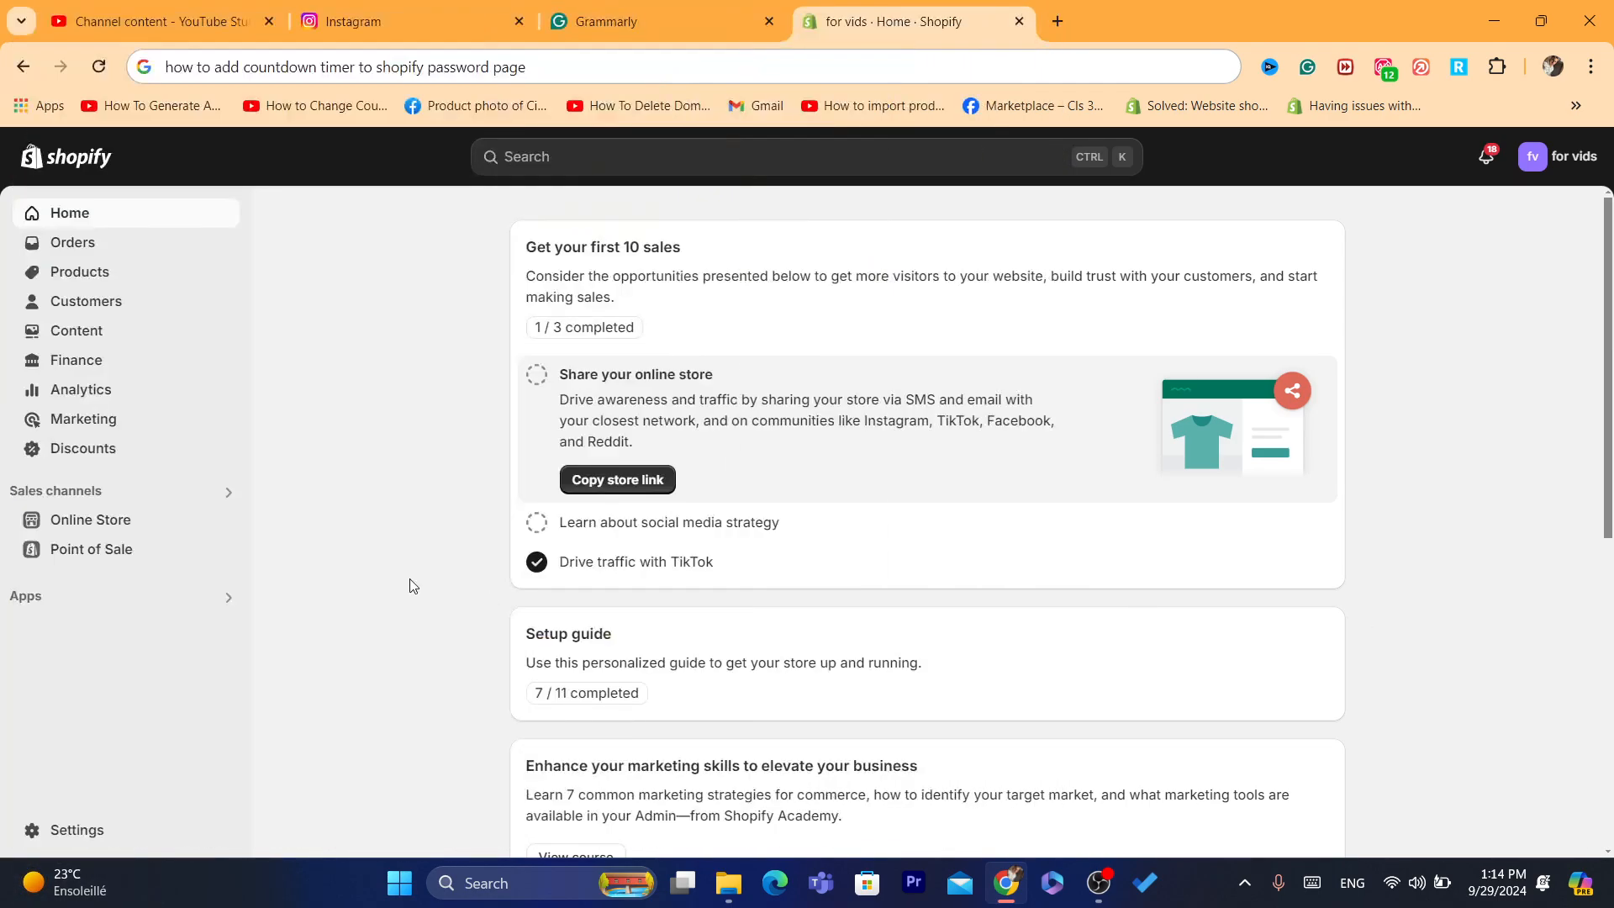
# Open the store's Apps and sales channels settings and go to the Shopify App Store
pyautogui.click(54, 830)
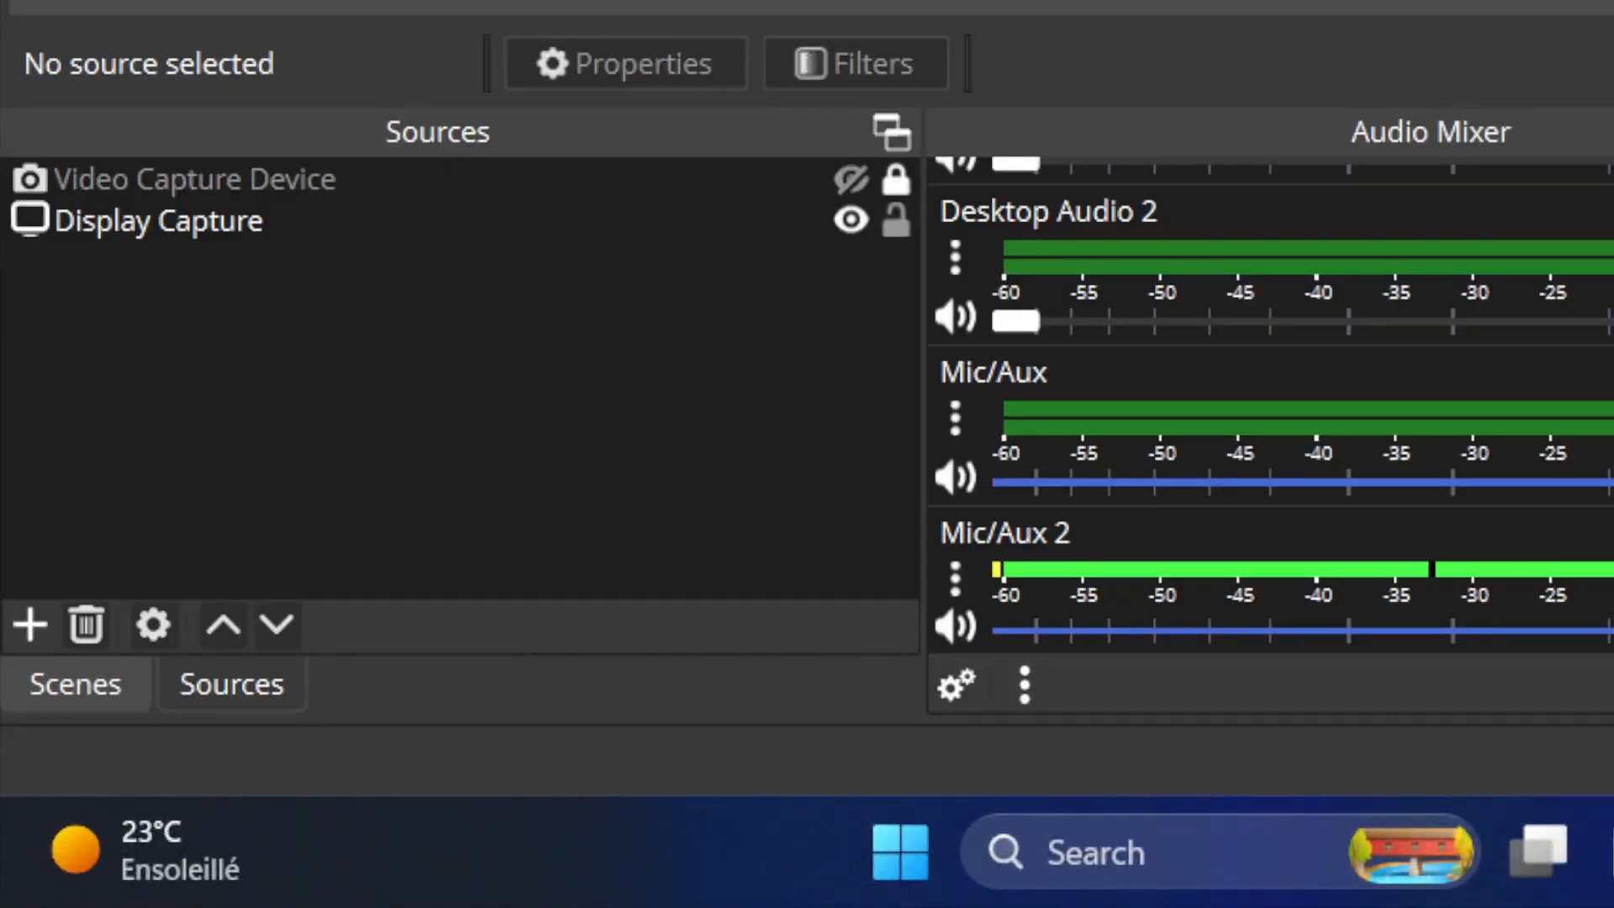
pyautogui.click(1006, 884)
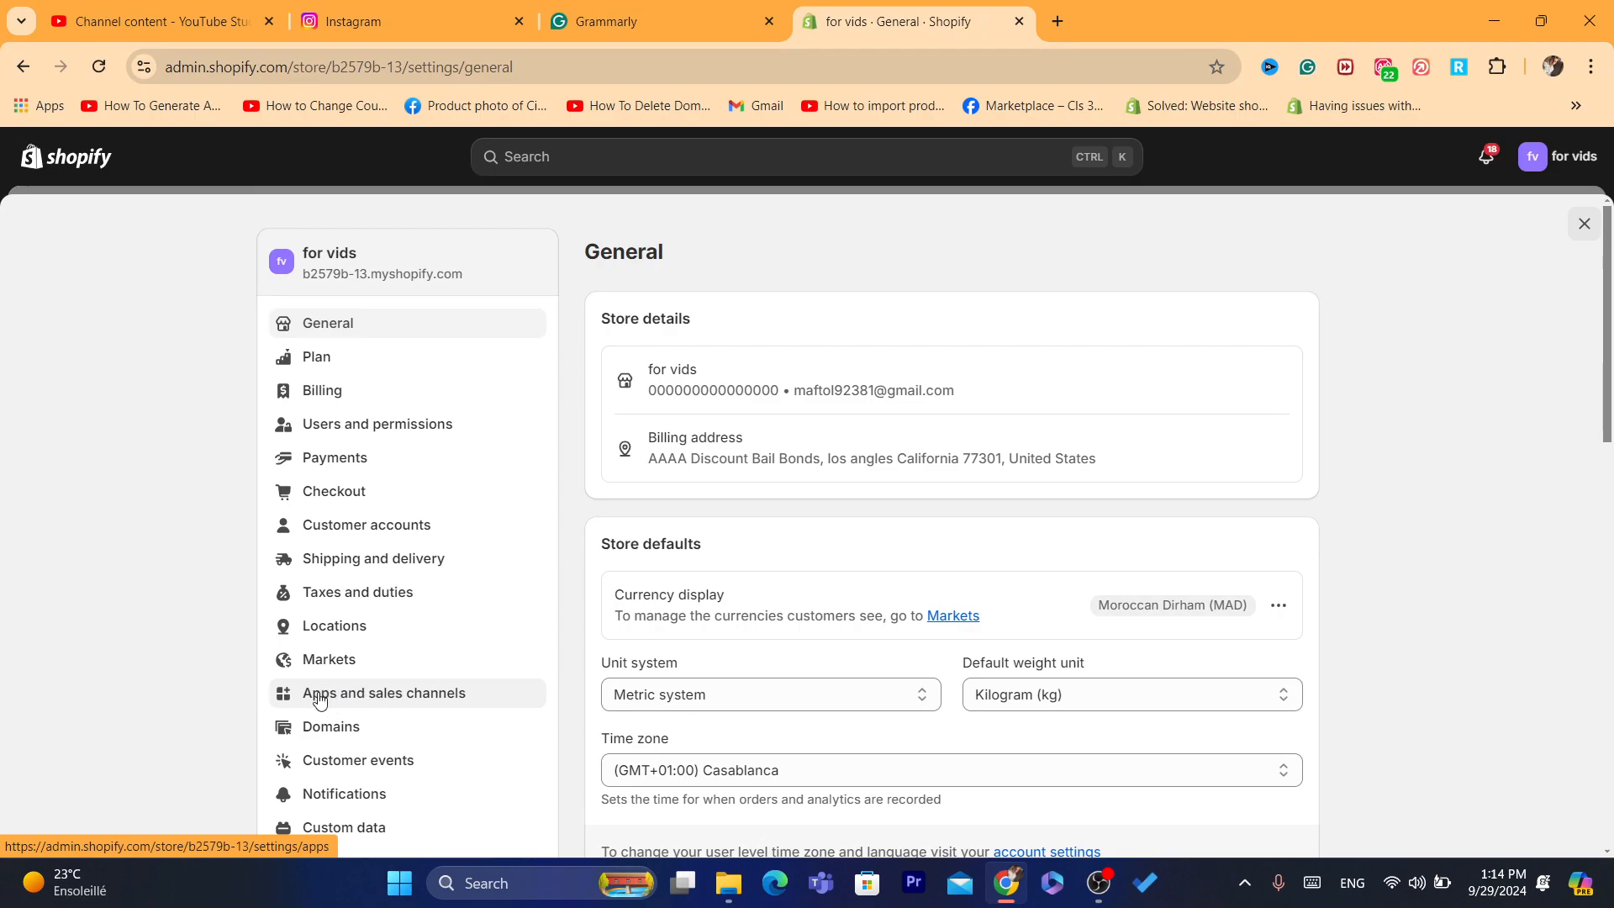
pyautogui.click(321, 694)
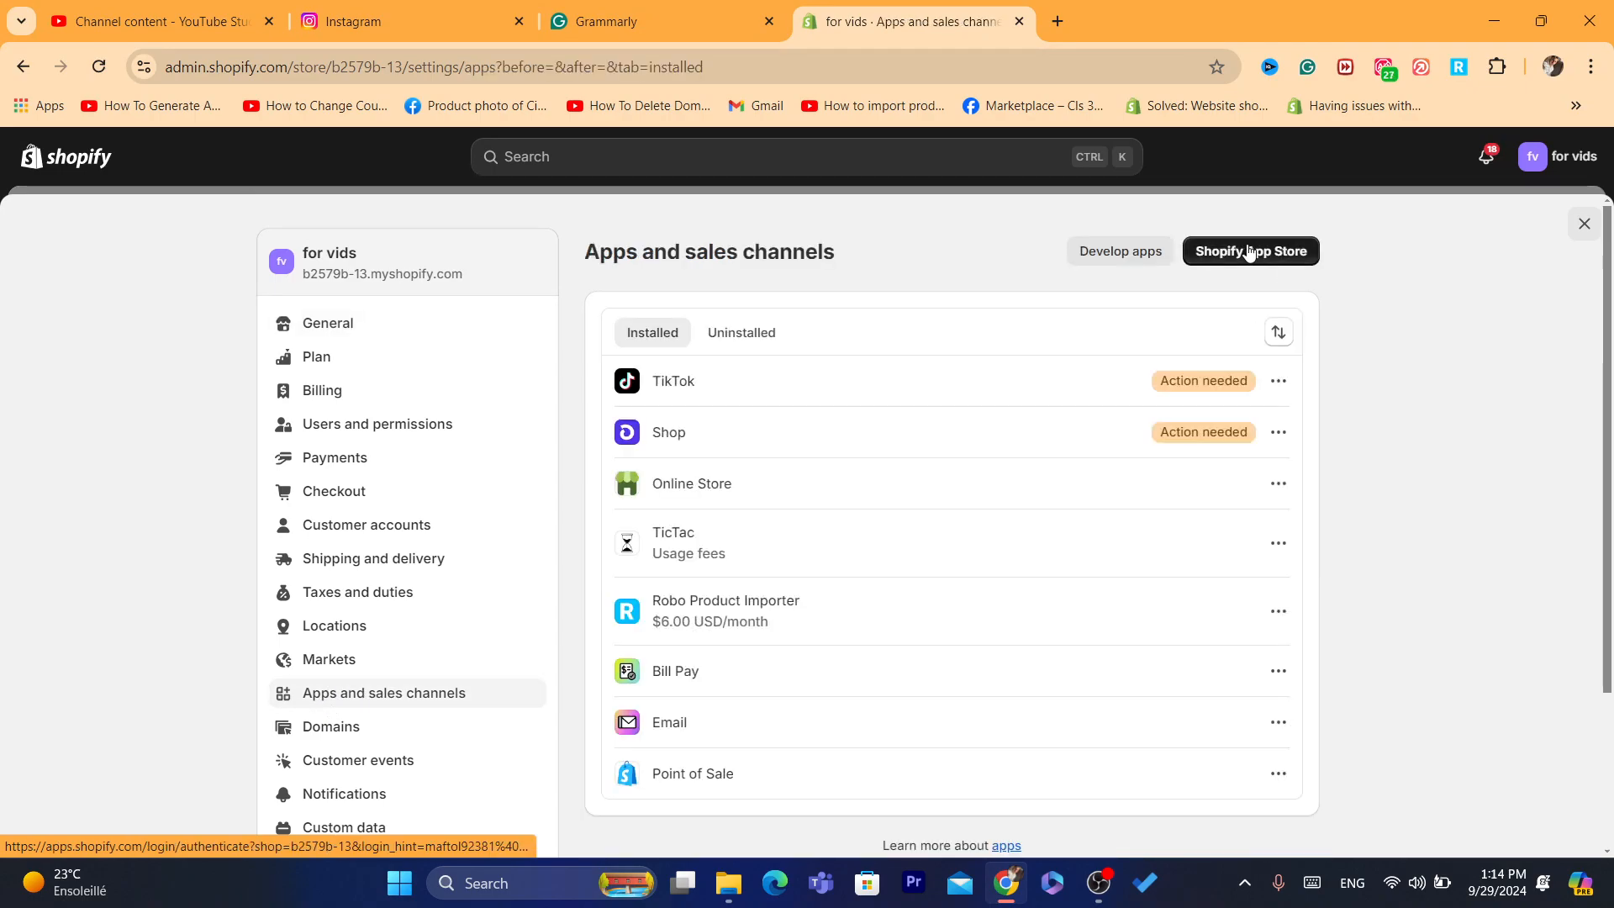
pyautogui.click(1249, 253)
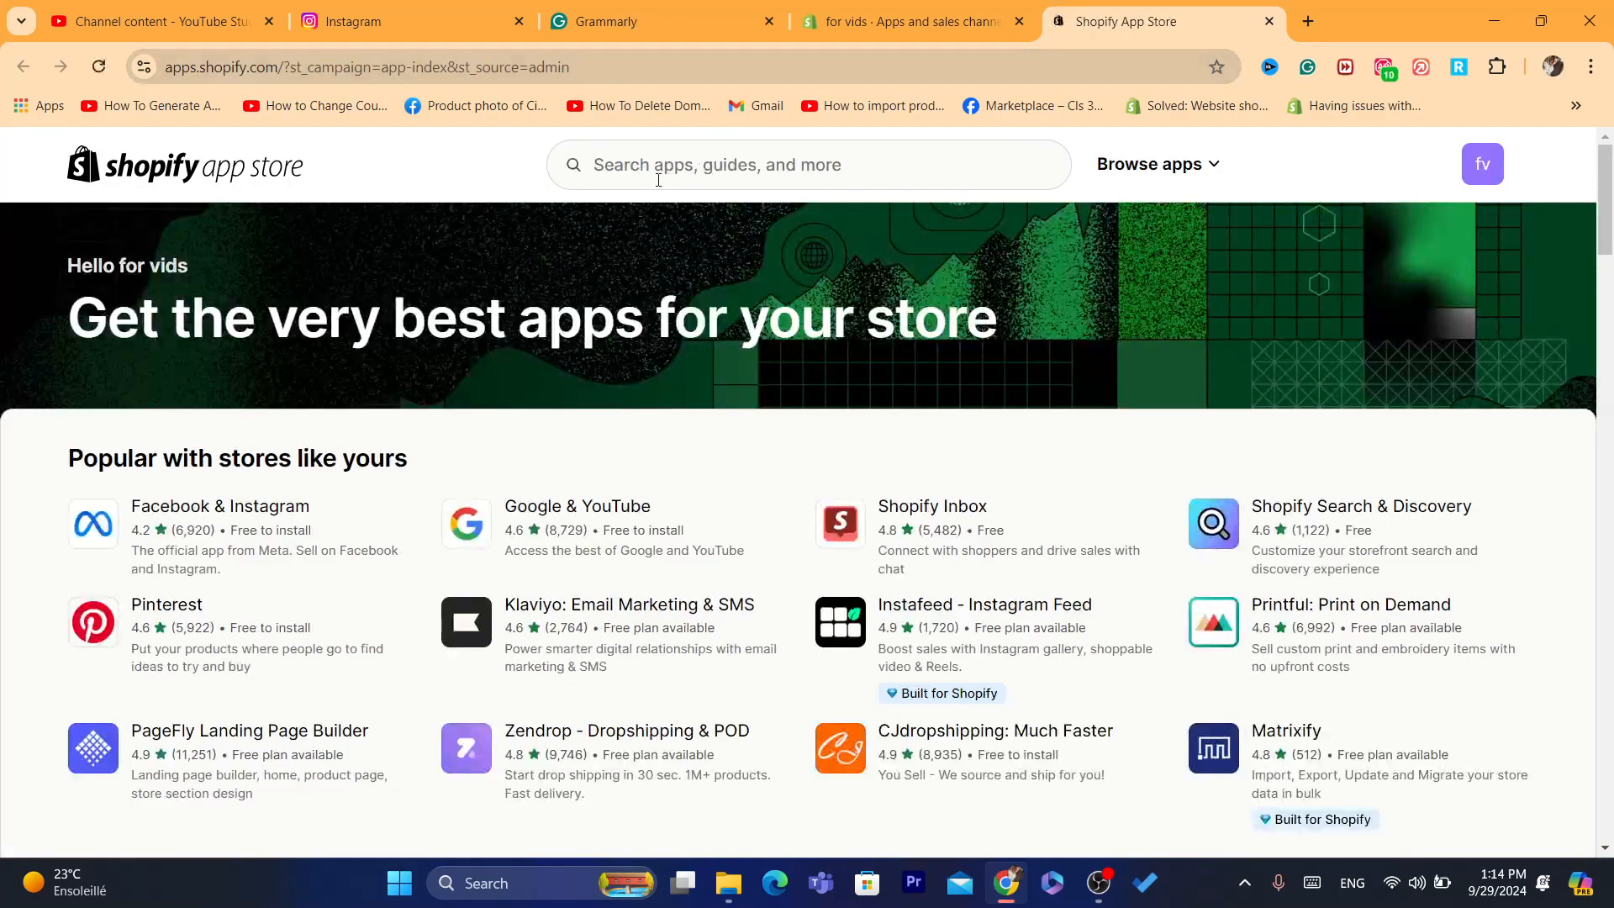
# Search the app store for "countdown timer" and open the non-sponsored Essential Countdown Timer Bar listing
pyautogui.click(657, 178)
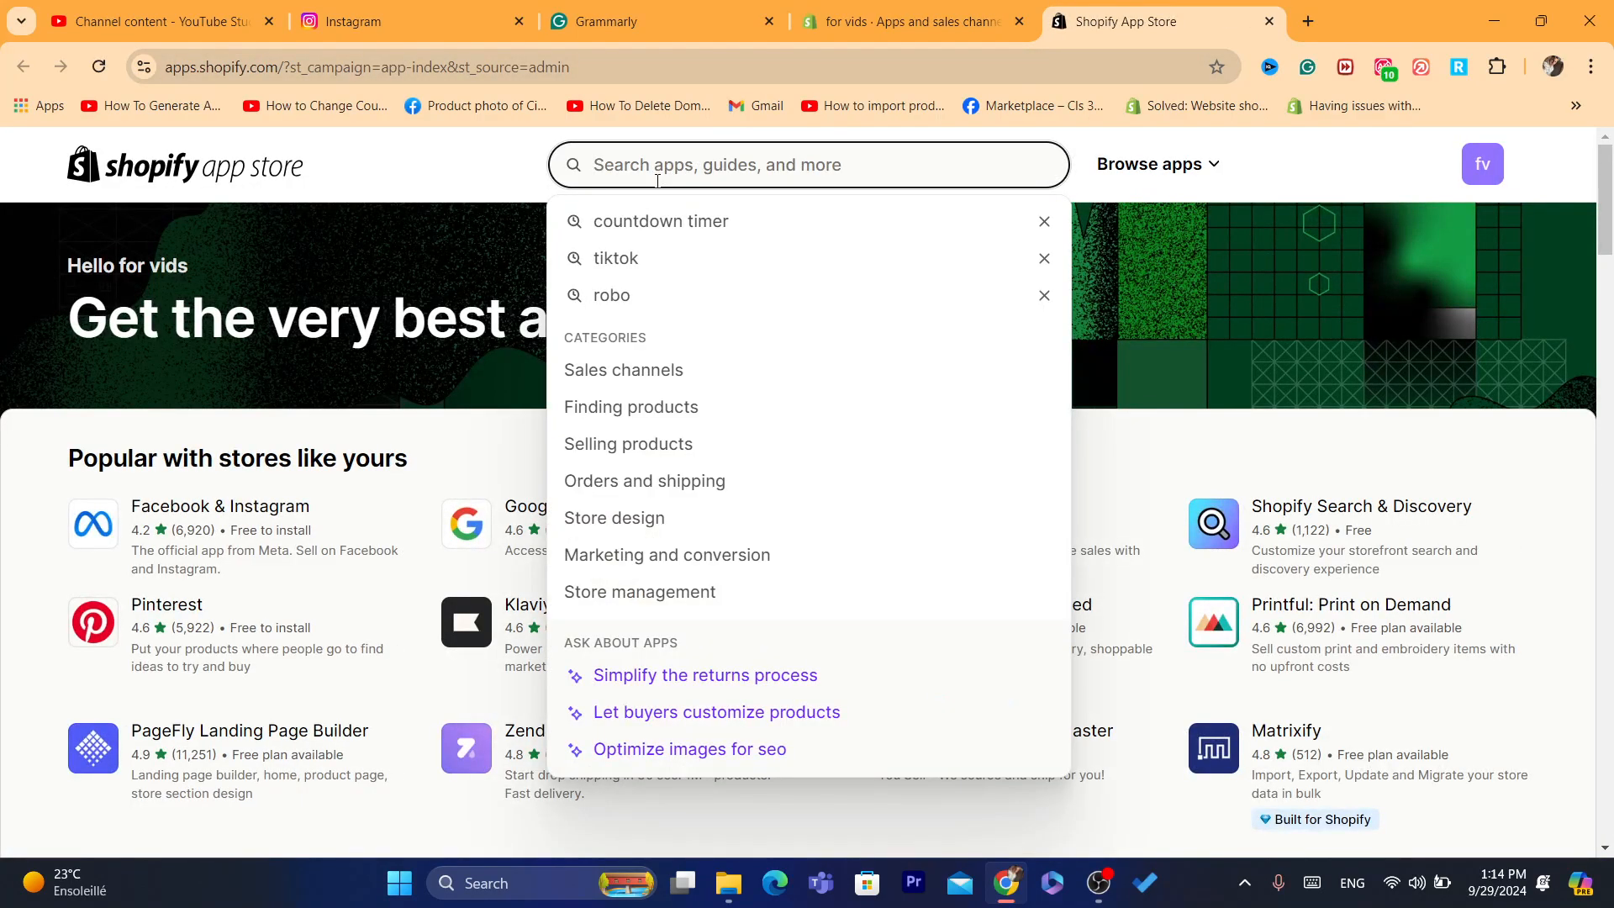
pyautogui.click(668, 221)
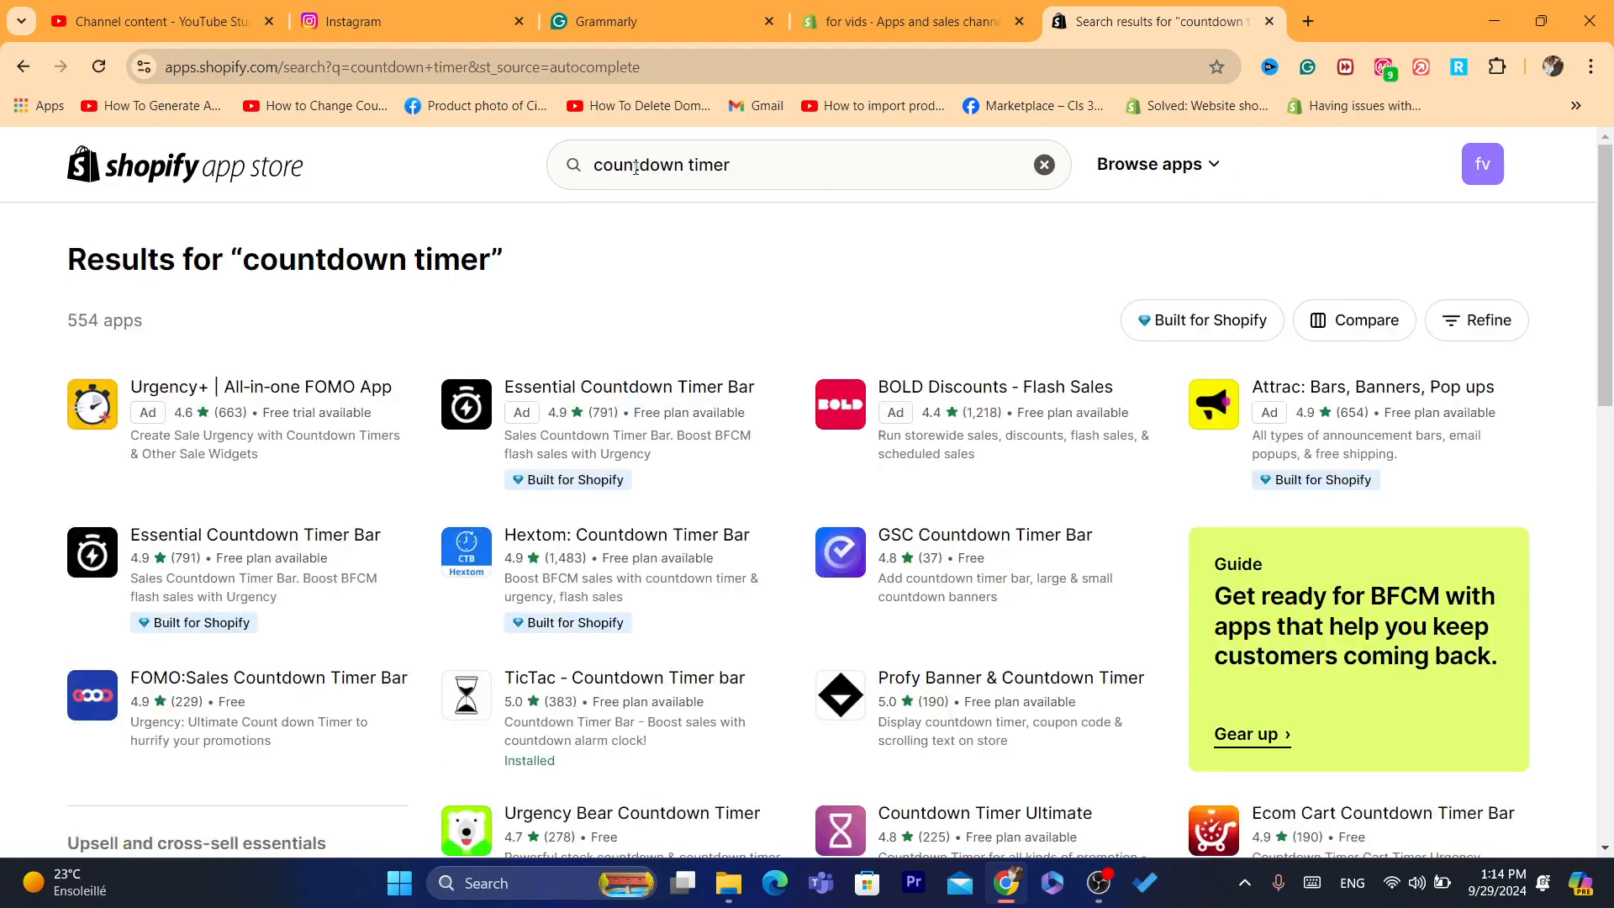
pyautogui.click(665, 174)
pyautogui.click(469, 177)
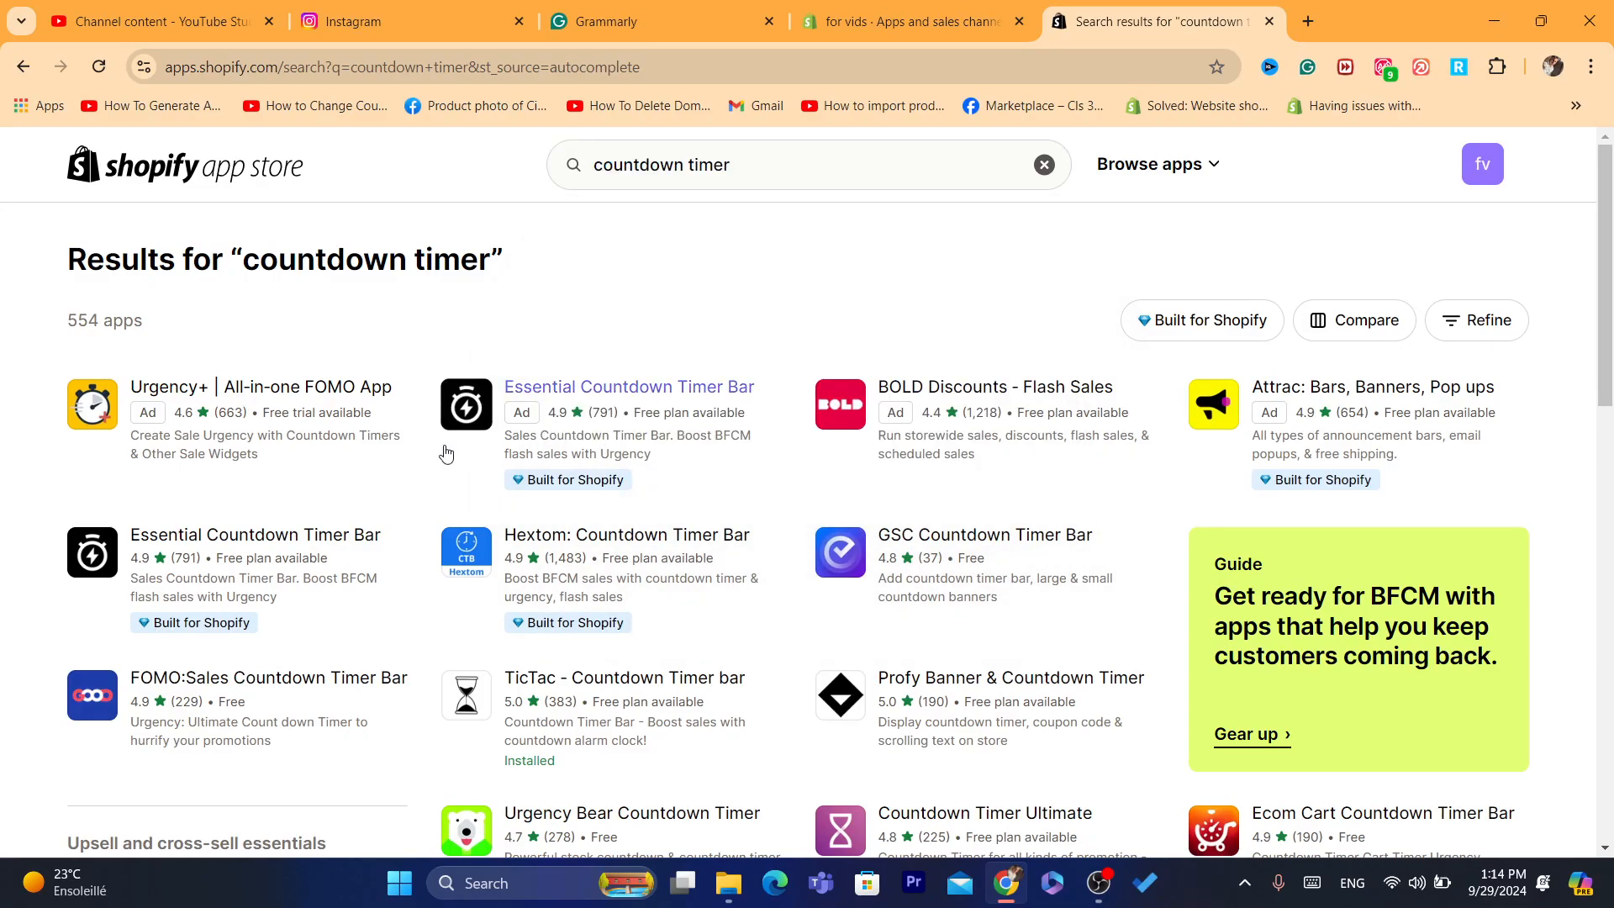
pyautogui.click(221, 548)
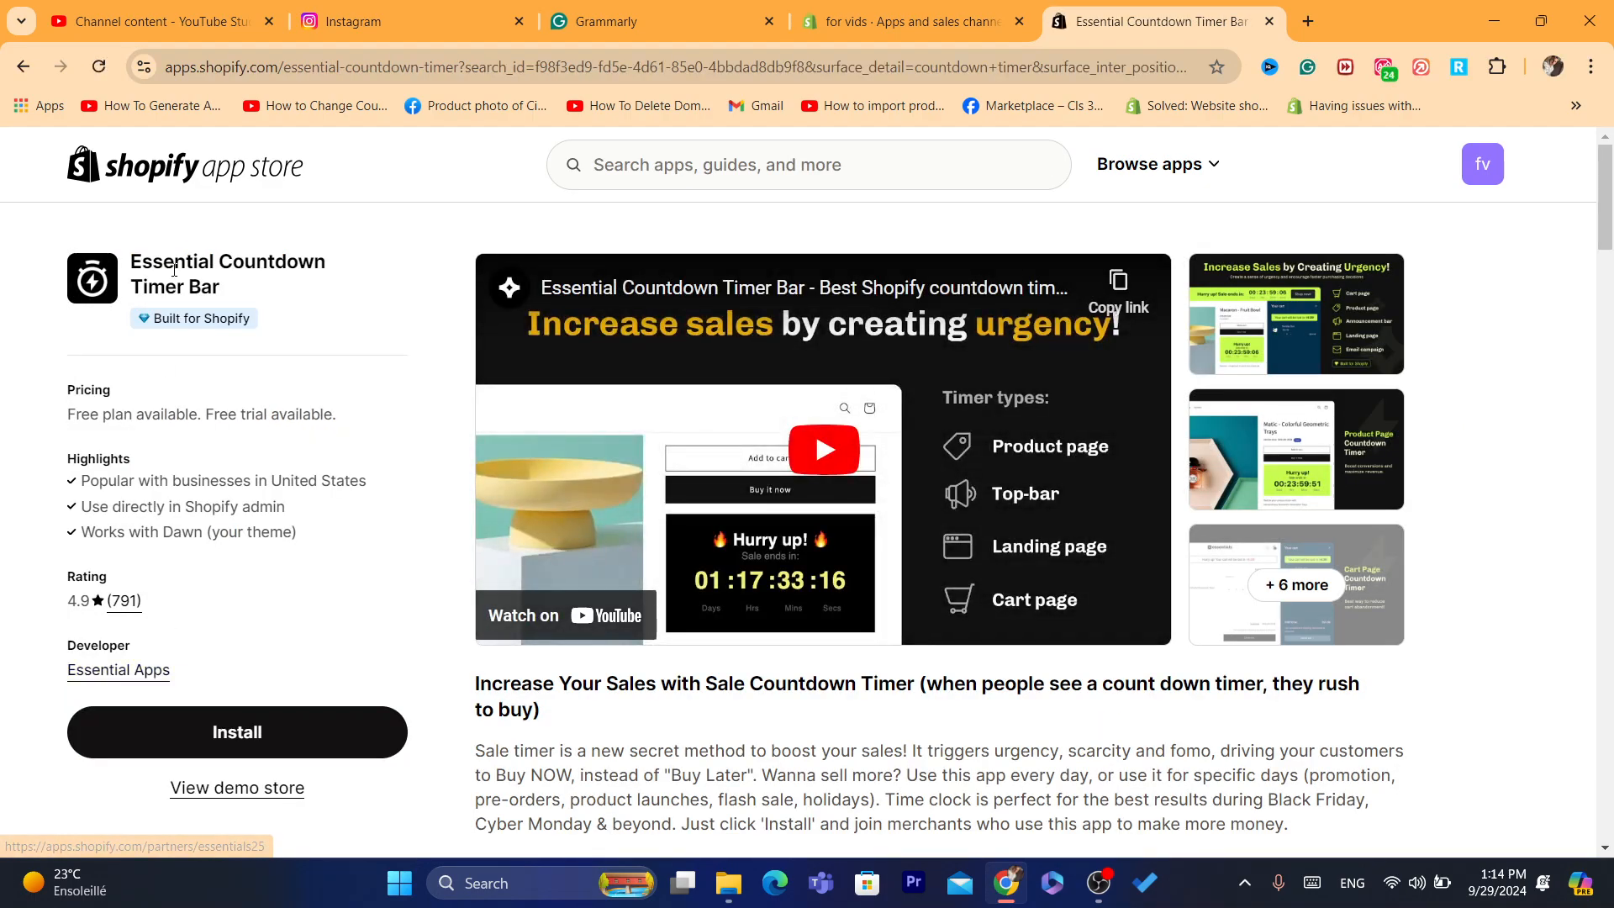
# Install the Essential Countdown Timer Bar app and approve its requested access to the store
pyautogui.click(226, 735)
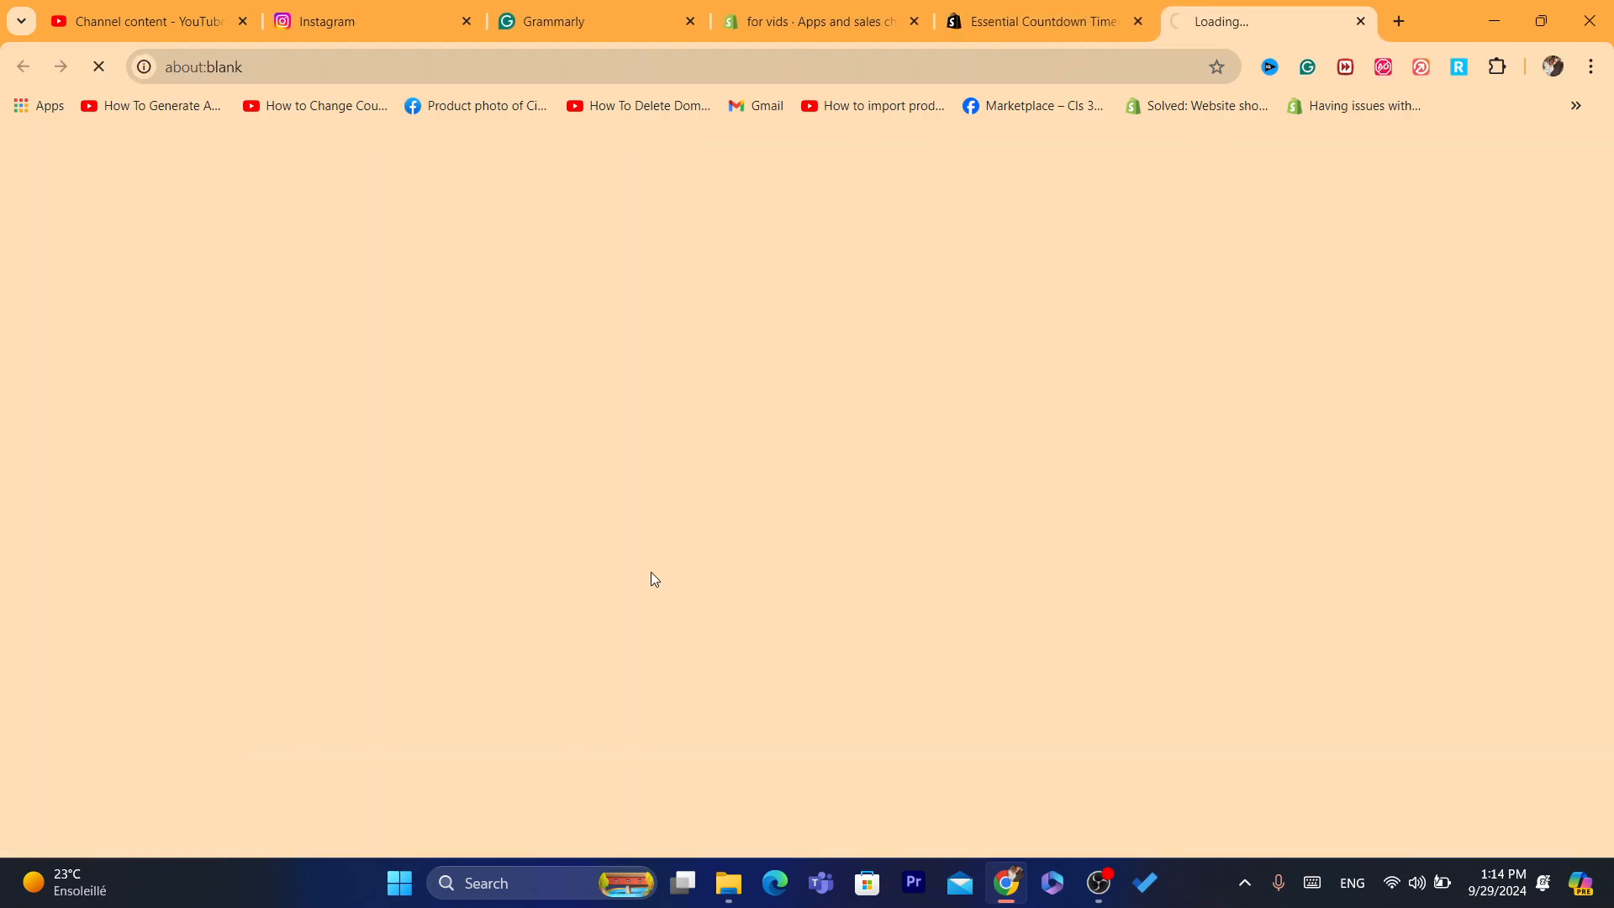
pyautogui.click(1072, 71)
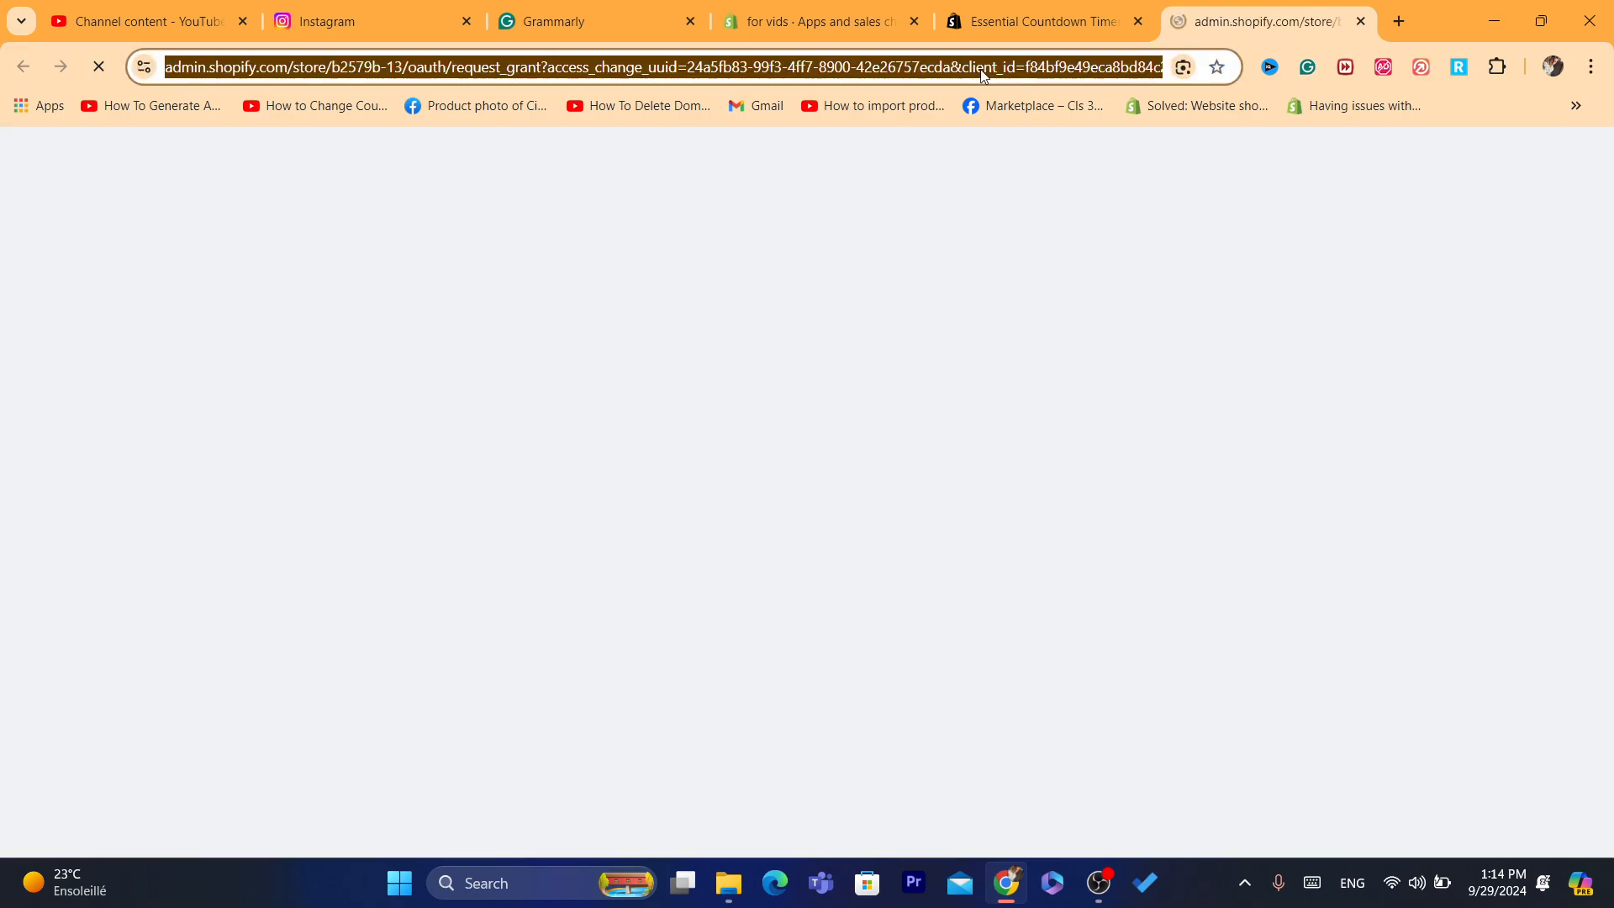
pyautogui.click(980, 69)
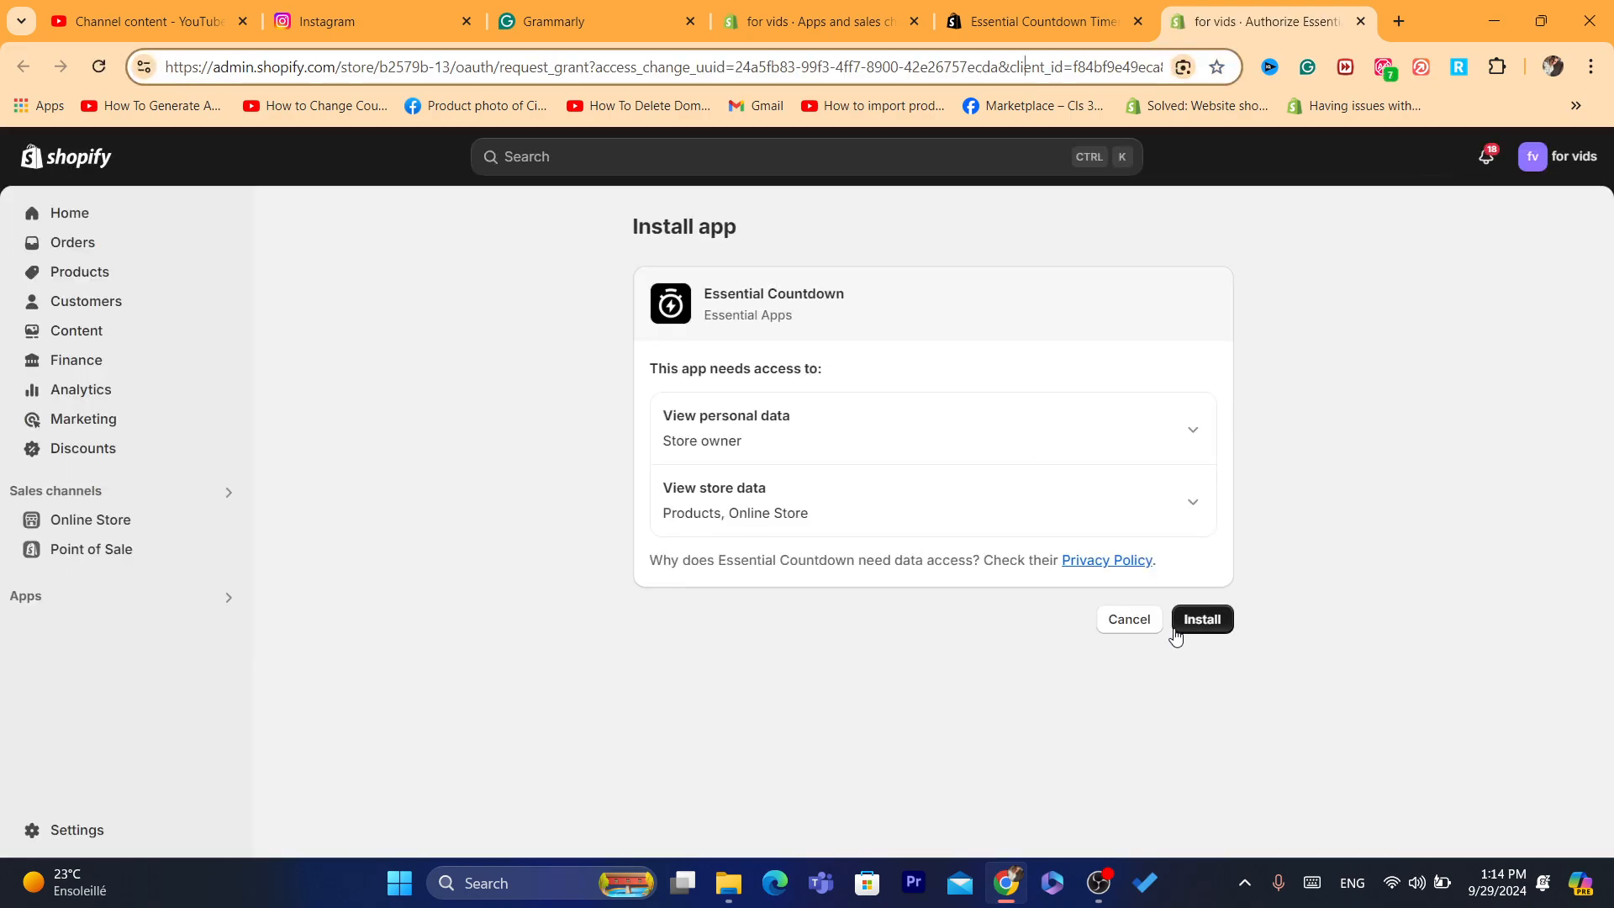
pyautogui.click(1200, 620)
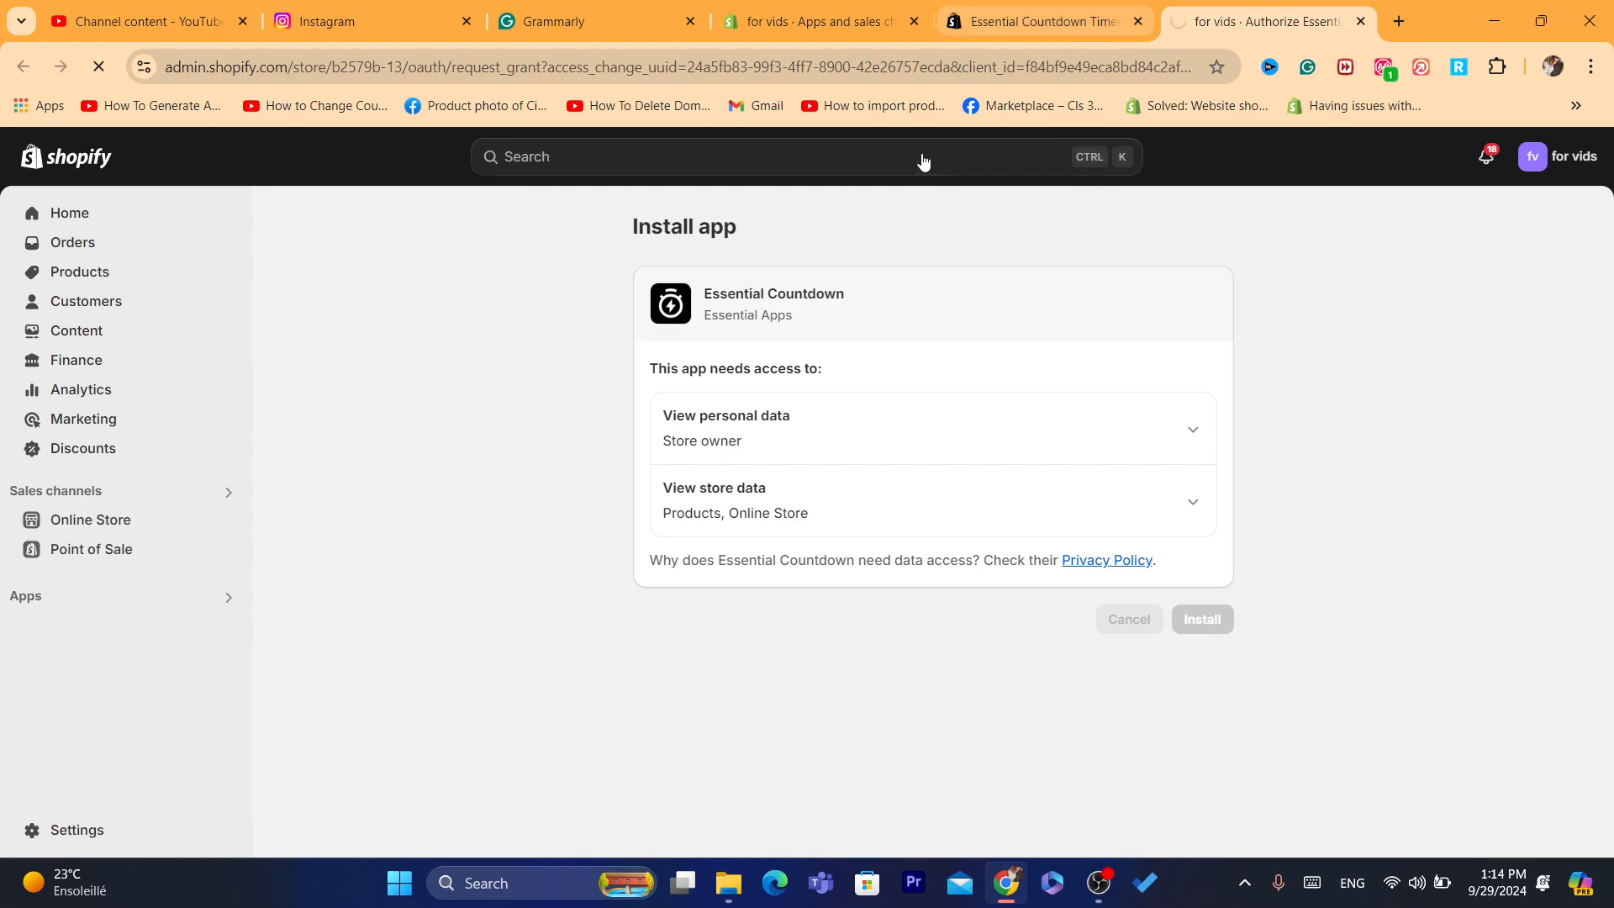
# Close the store settings in the admin, view the online store and copy its web address
pyautogui.click(811, 21)
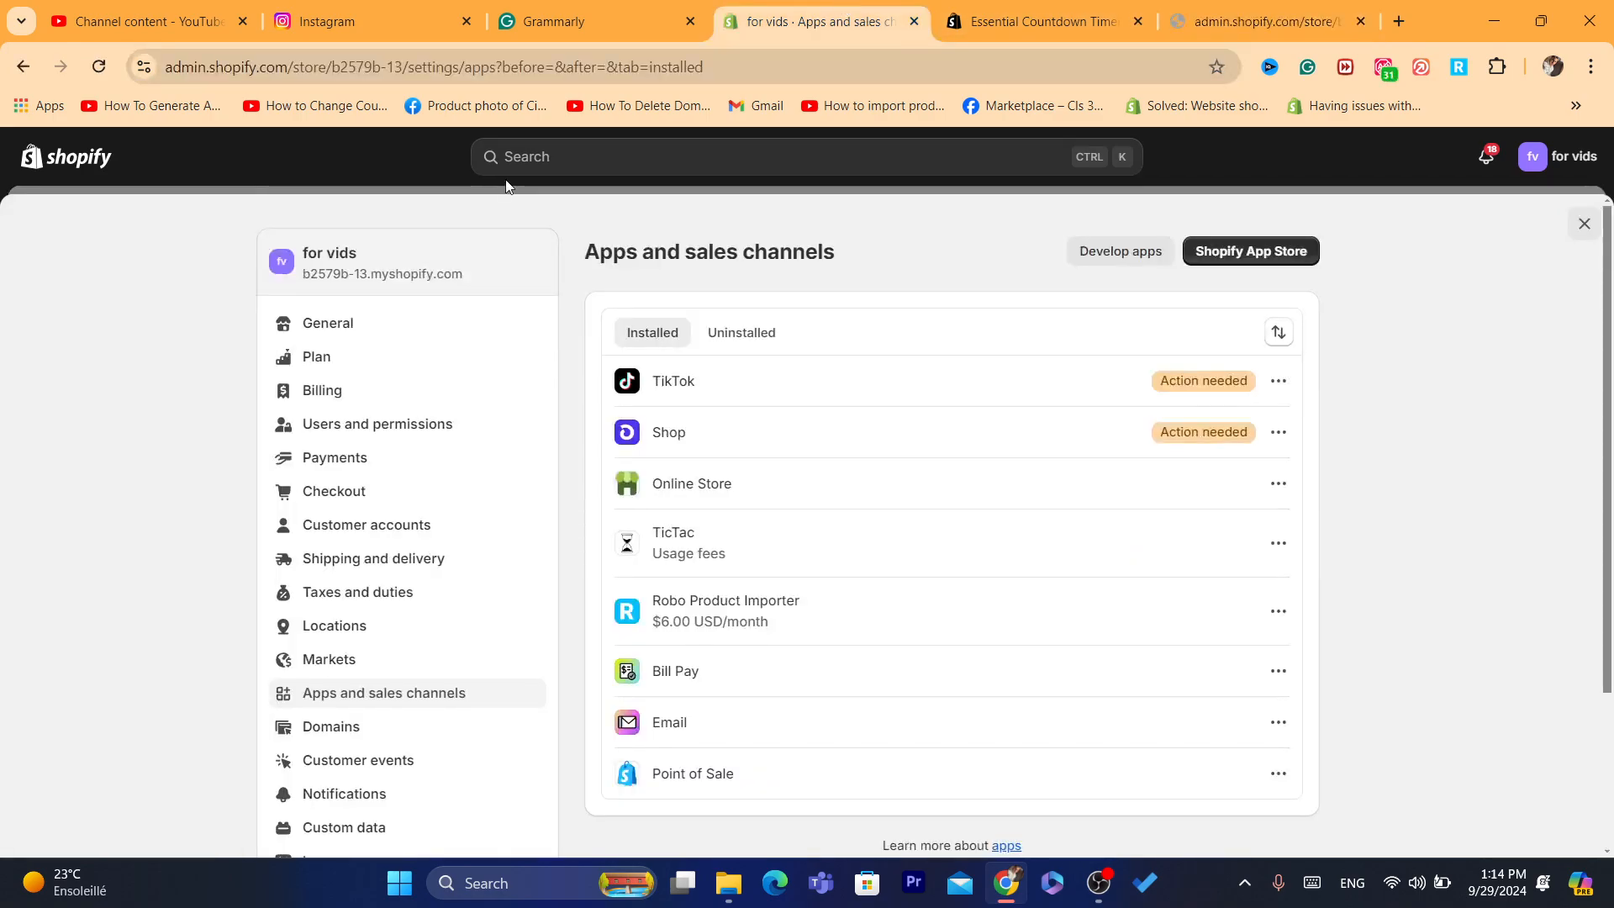
pyautogui.click(1584, 223)
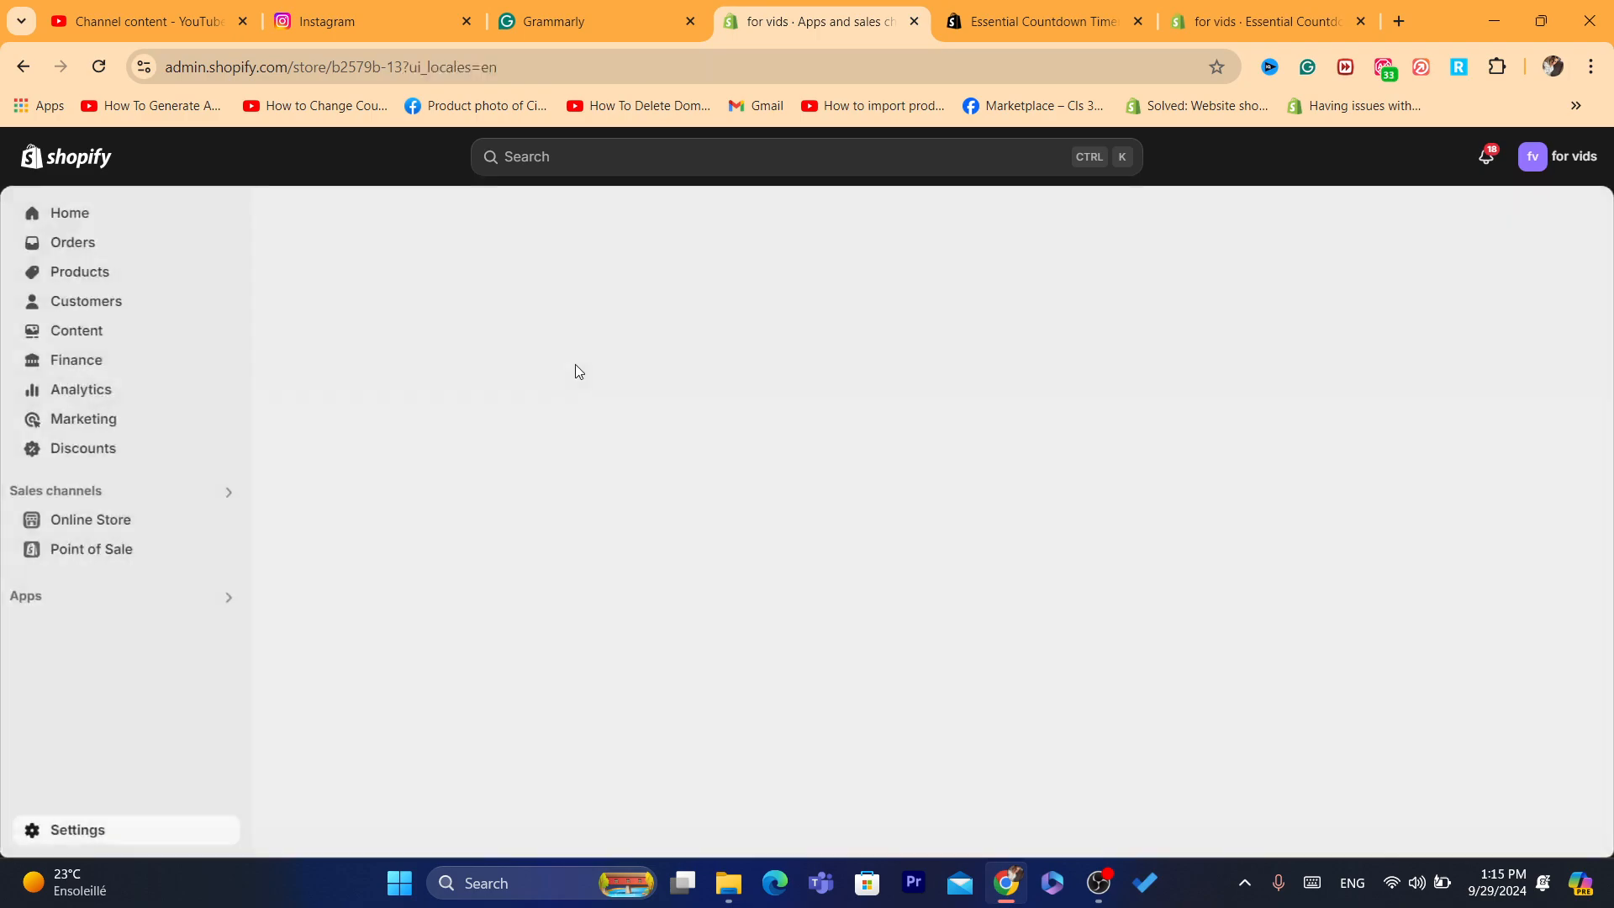
pyautogui.click(223, 522)
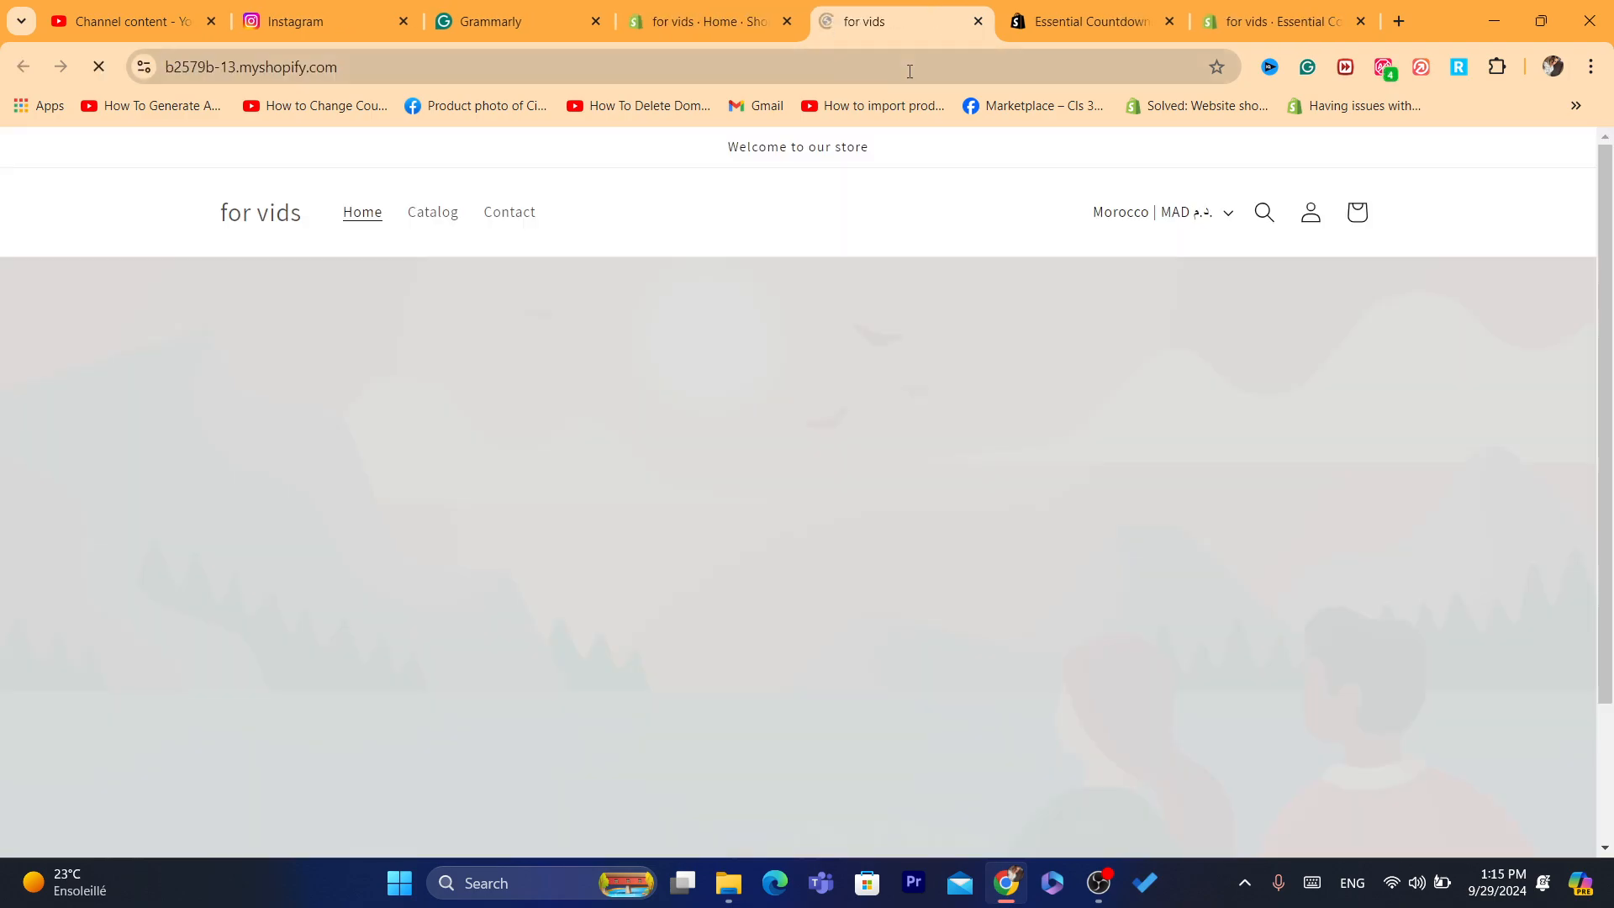
pyautogui.click(910, 71)
pyautogui.hotkey('ctrl', 'c')
# Load the copied store address in a new incognito window to see the storefront as a visitor
pyautogui.click(1591, 66)
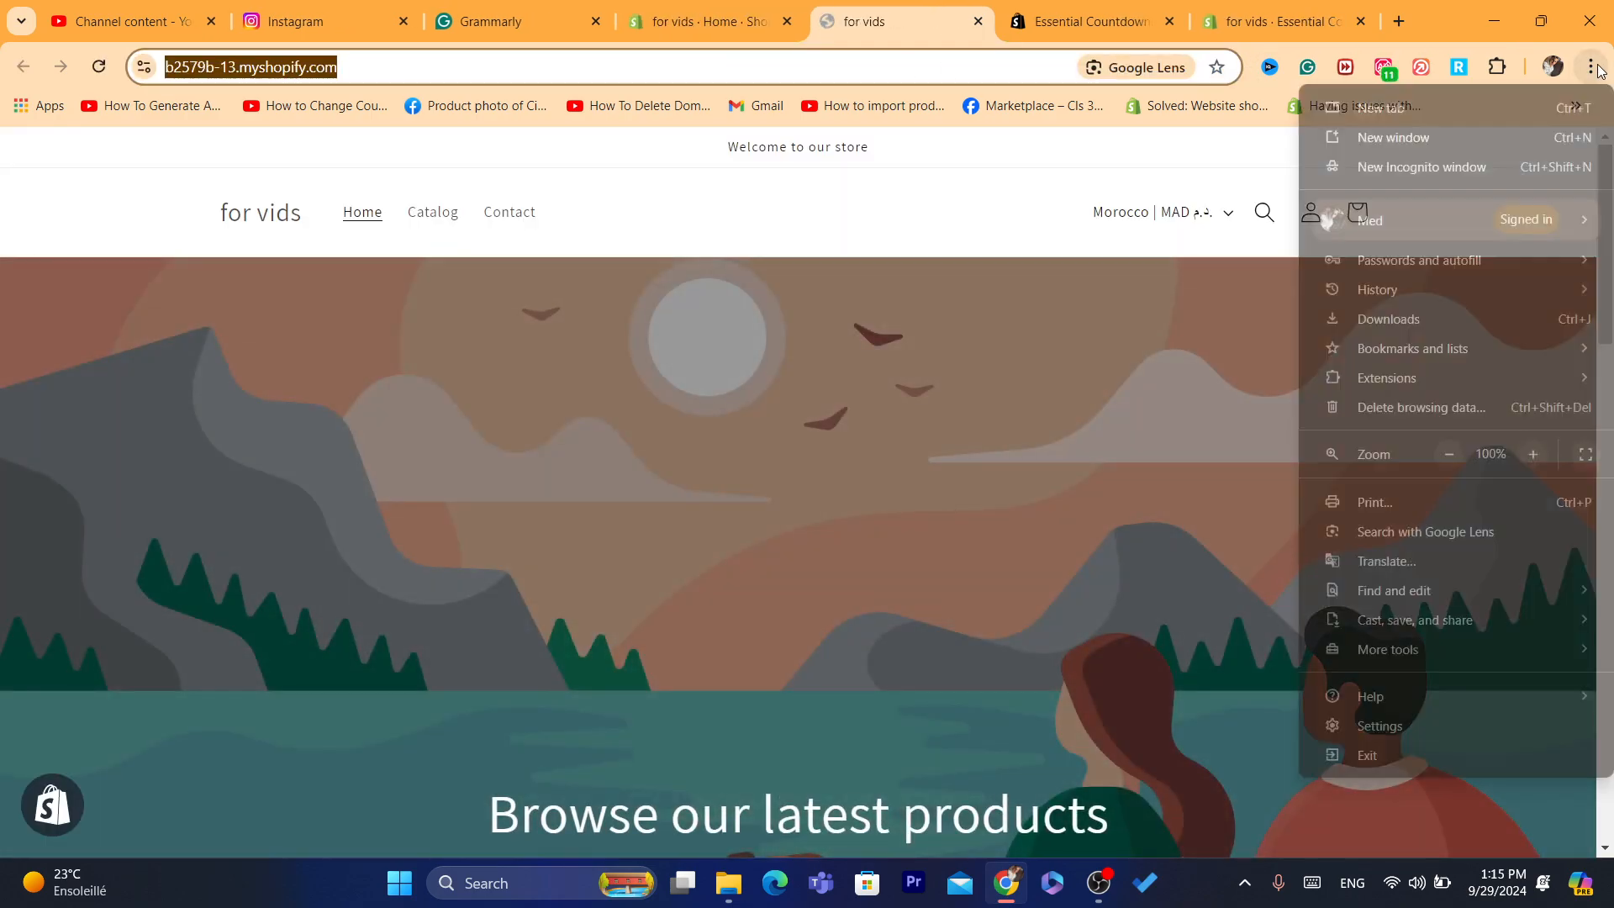
pyautogui.click(1382, 175)
pyautogui.hotkey('ctrl', 'v')
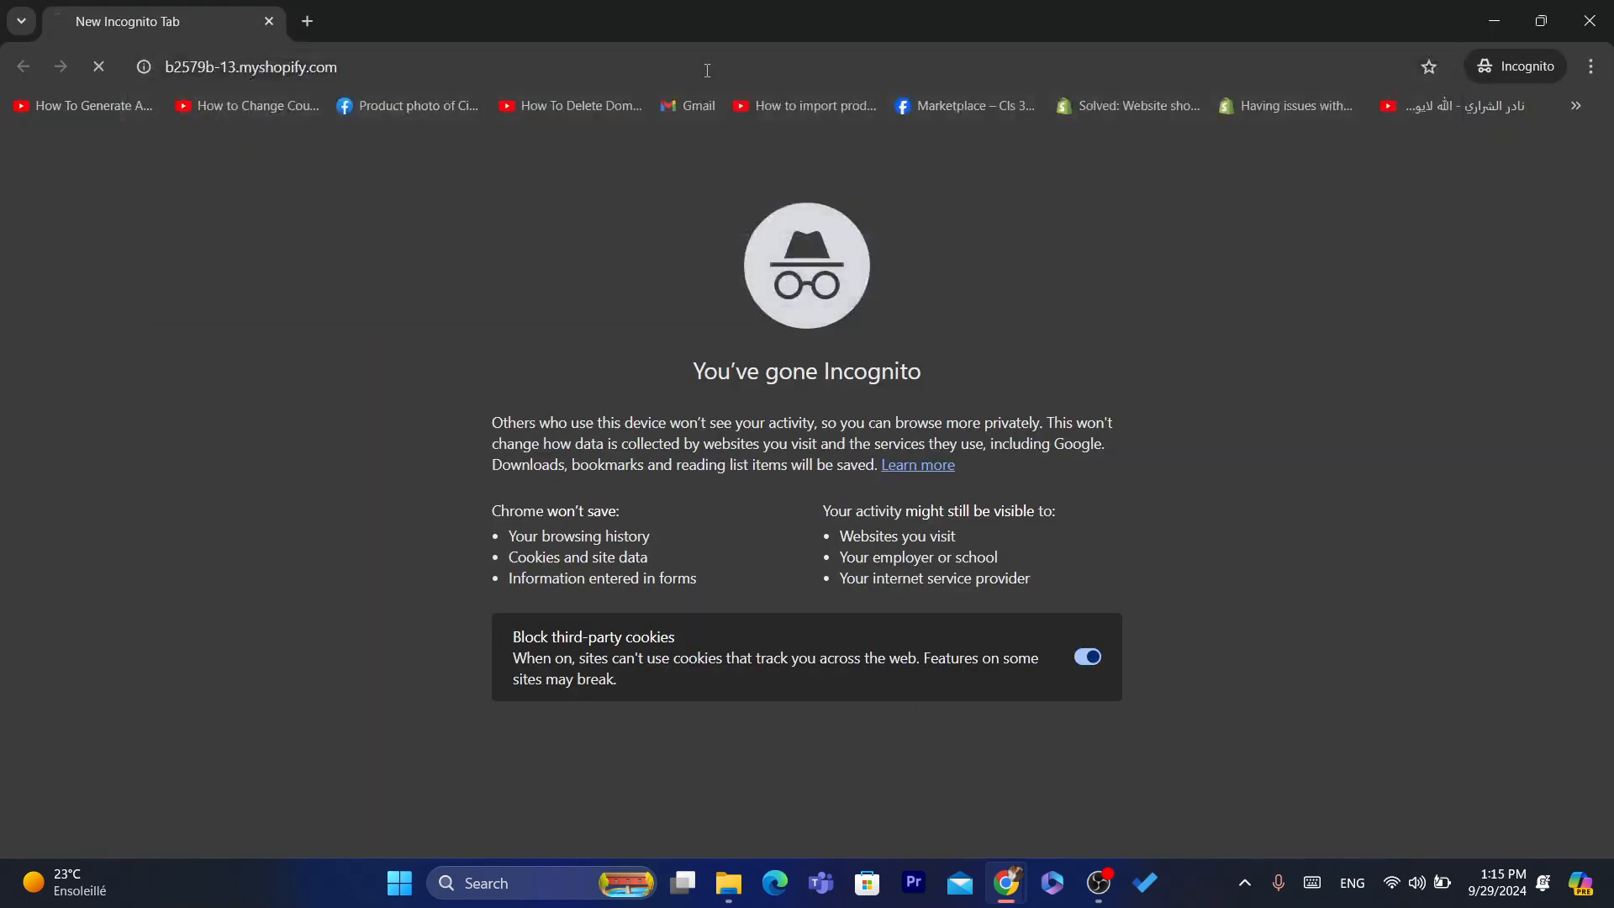
pyautogui.press('Return')
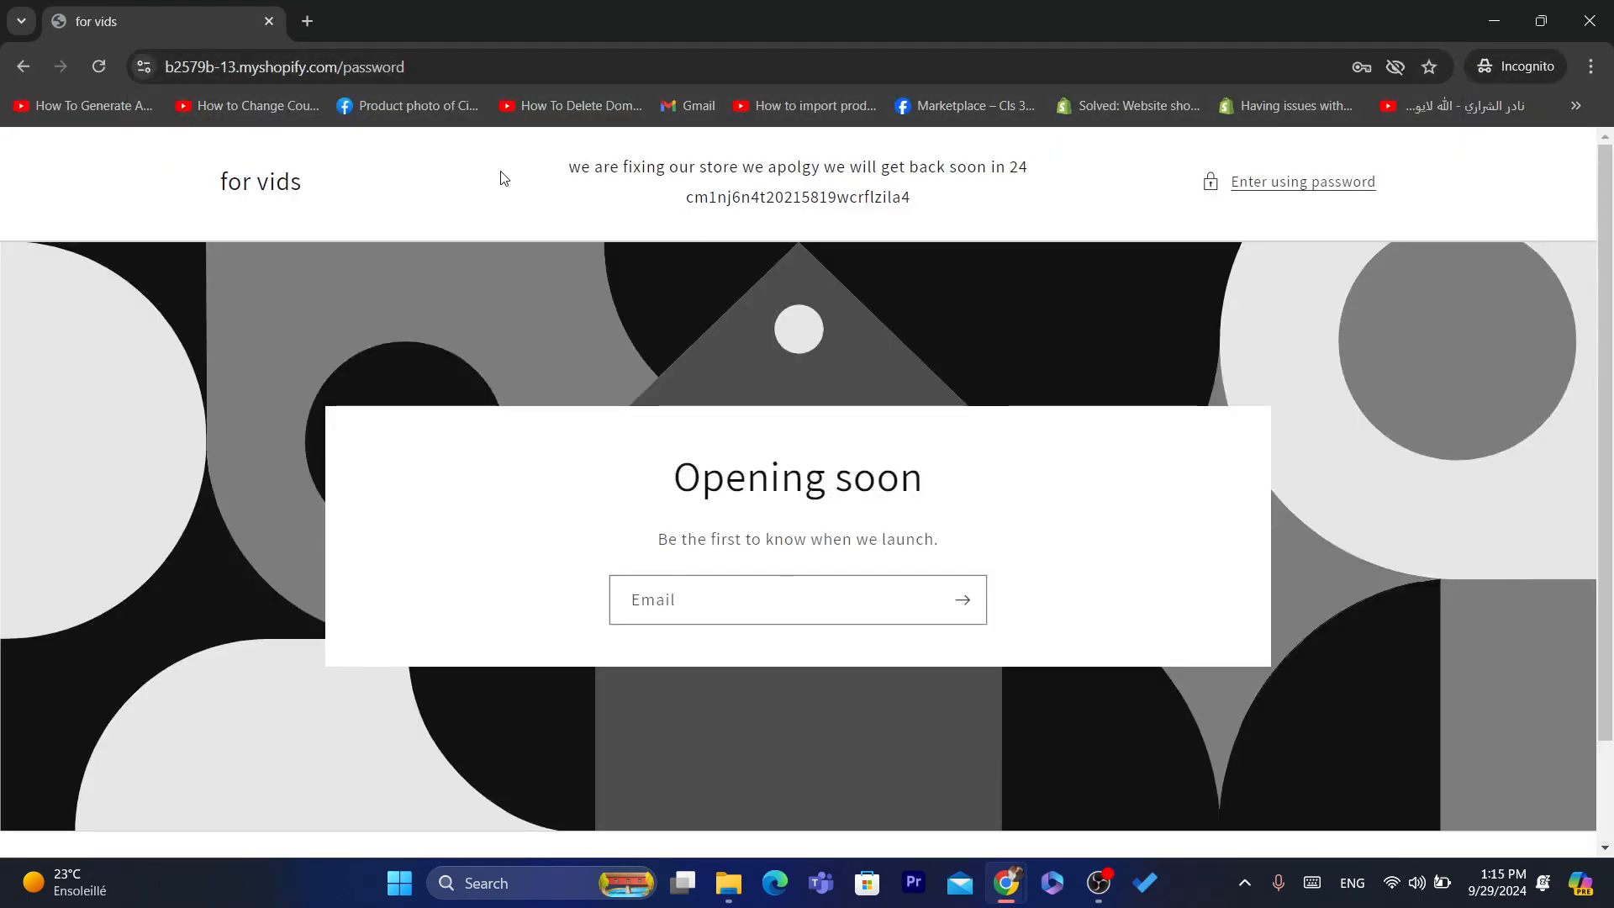
# Examine the password page's header message, heading, subtext and email form, and close the incognito window
pyautogui.moveTo(504, 178); pyautogui.dragTo(1185, 554)
pyautogui.moveTo(1605, 513); pyautogui.dragTo(1606, 622)
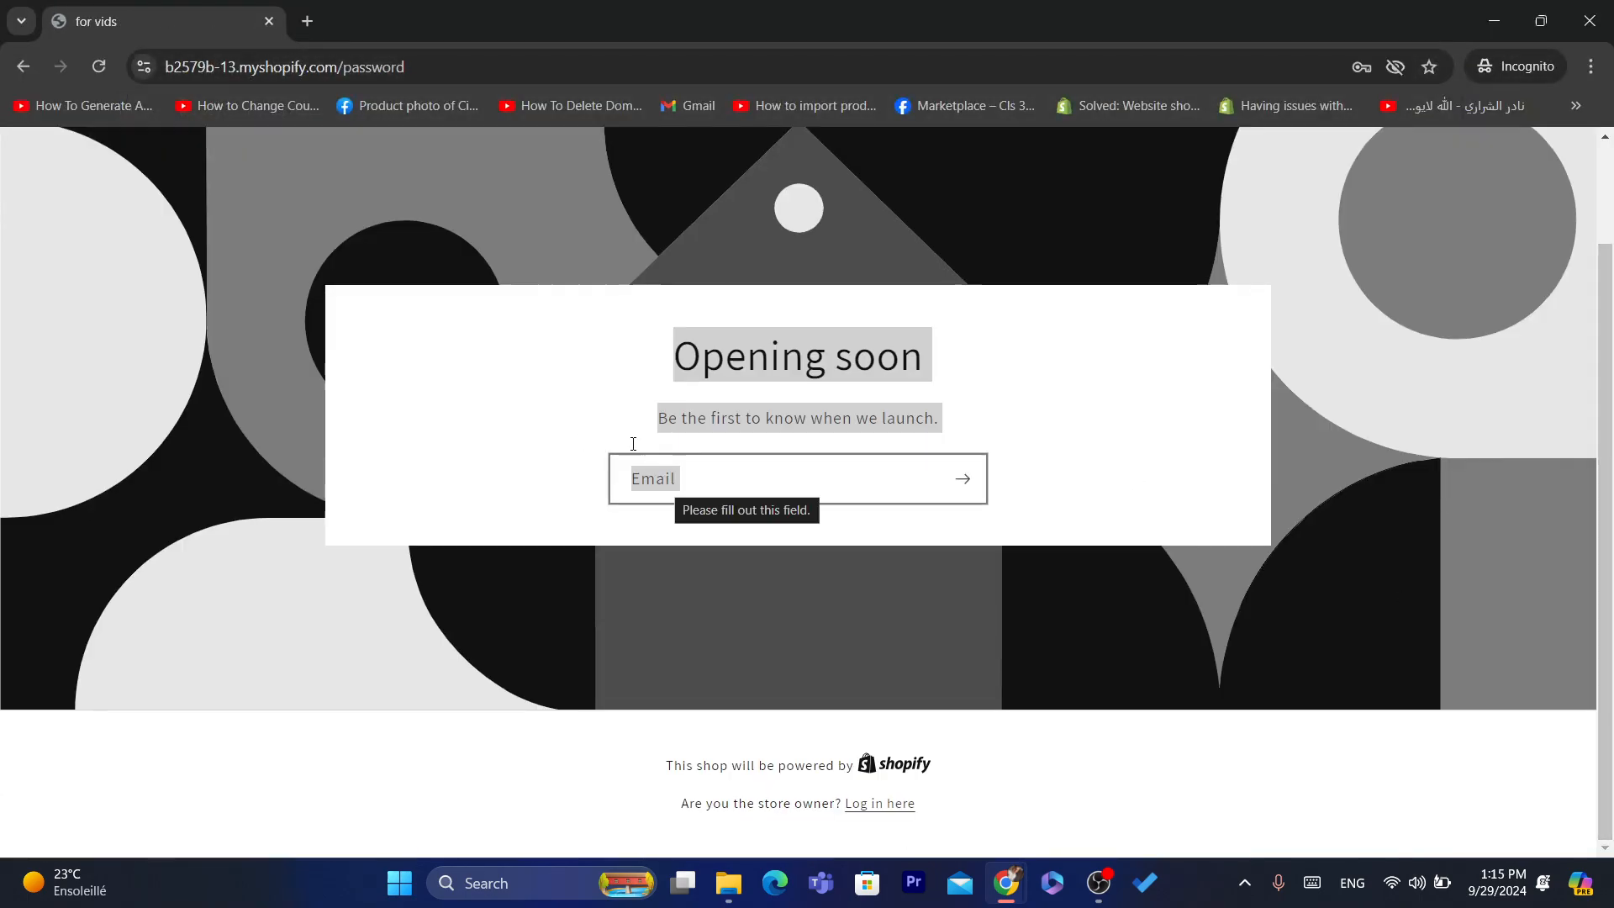
pyautogui.click(596, 388)
pyautogui.moveTo(1606, 504); pyautogui.dragTo(1603, 378)
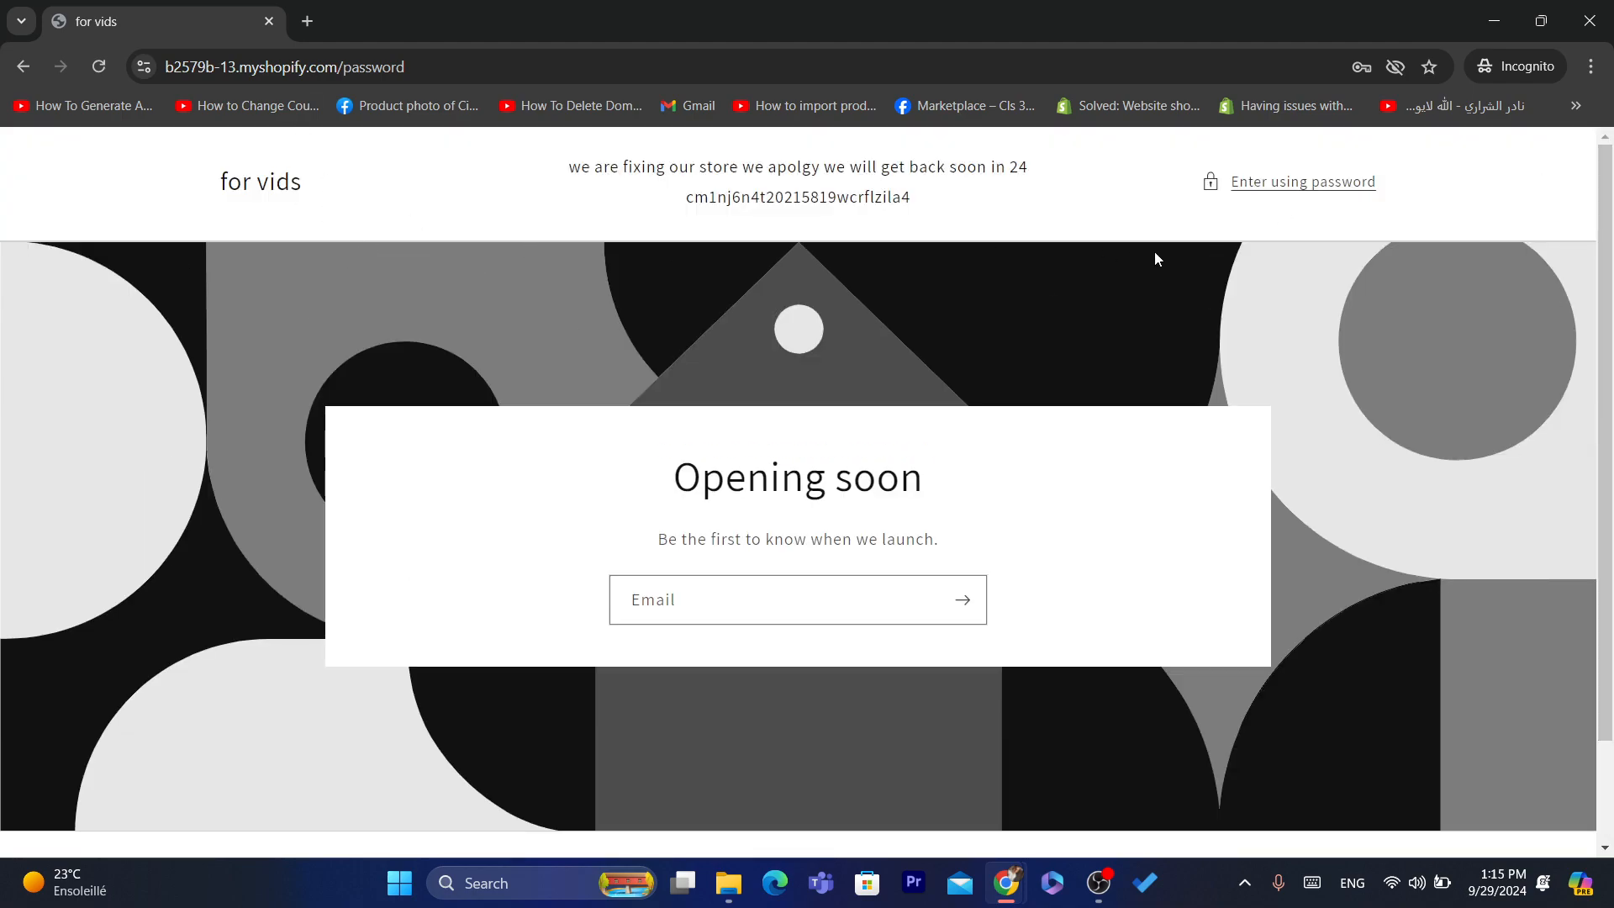
pyautogui.tripleClick(677, 471)
pyautogui.scroll(-2, 678, 344)
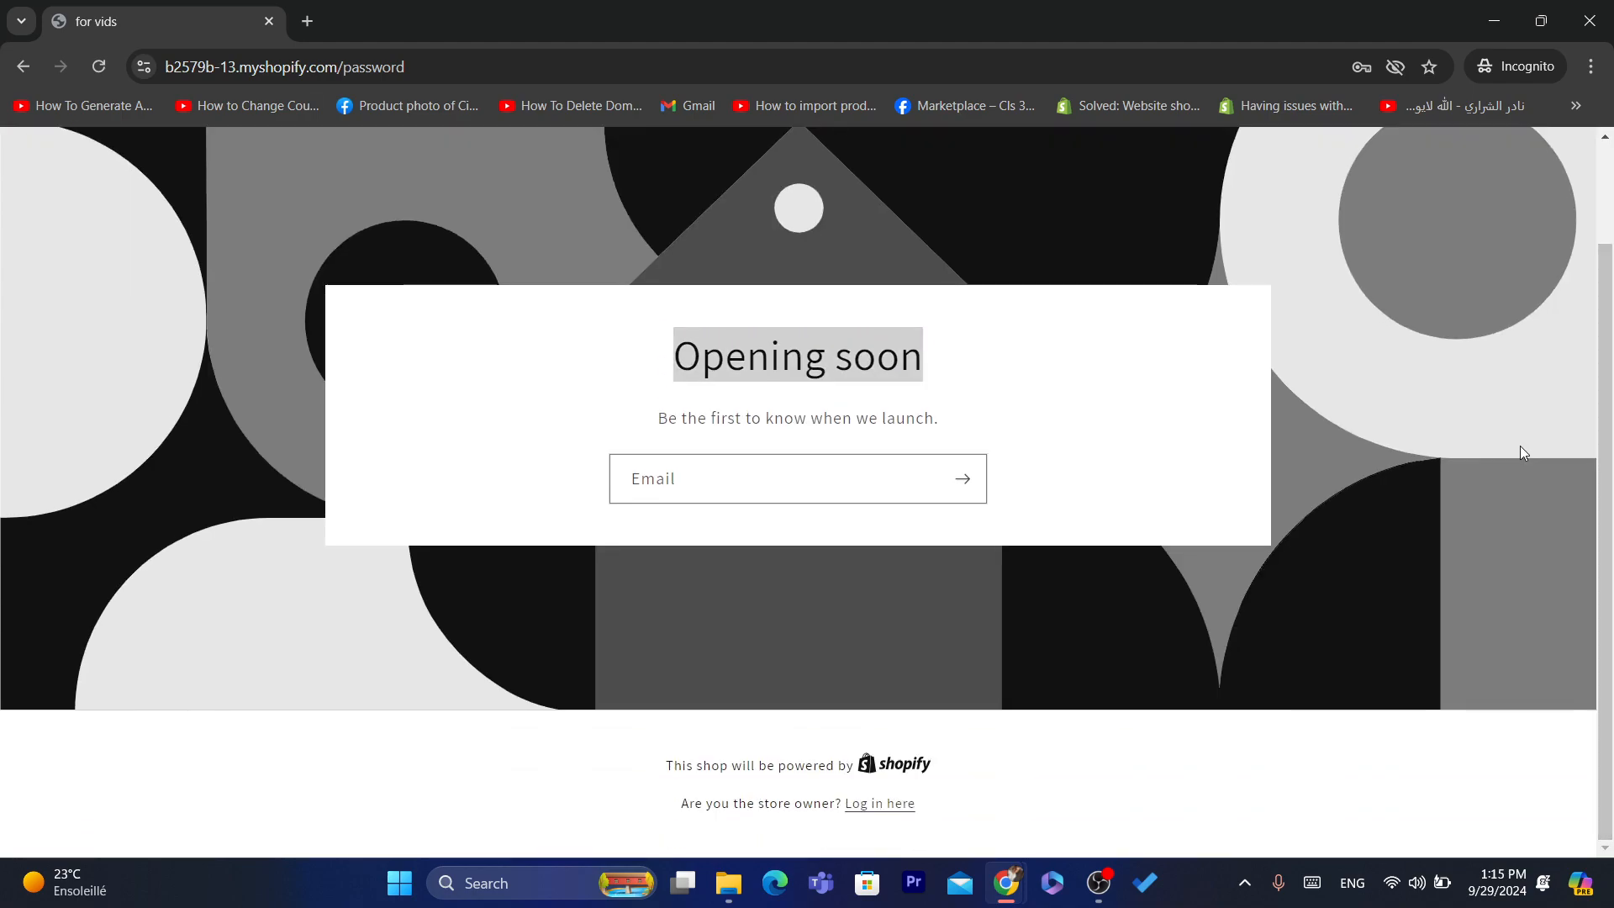
pyautogui.click(677, 346)
pyautogui.doubleClick(678, 345)
pyautogui.moveTo(678, 345); pyautogui.dragTo(947, 421)
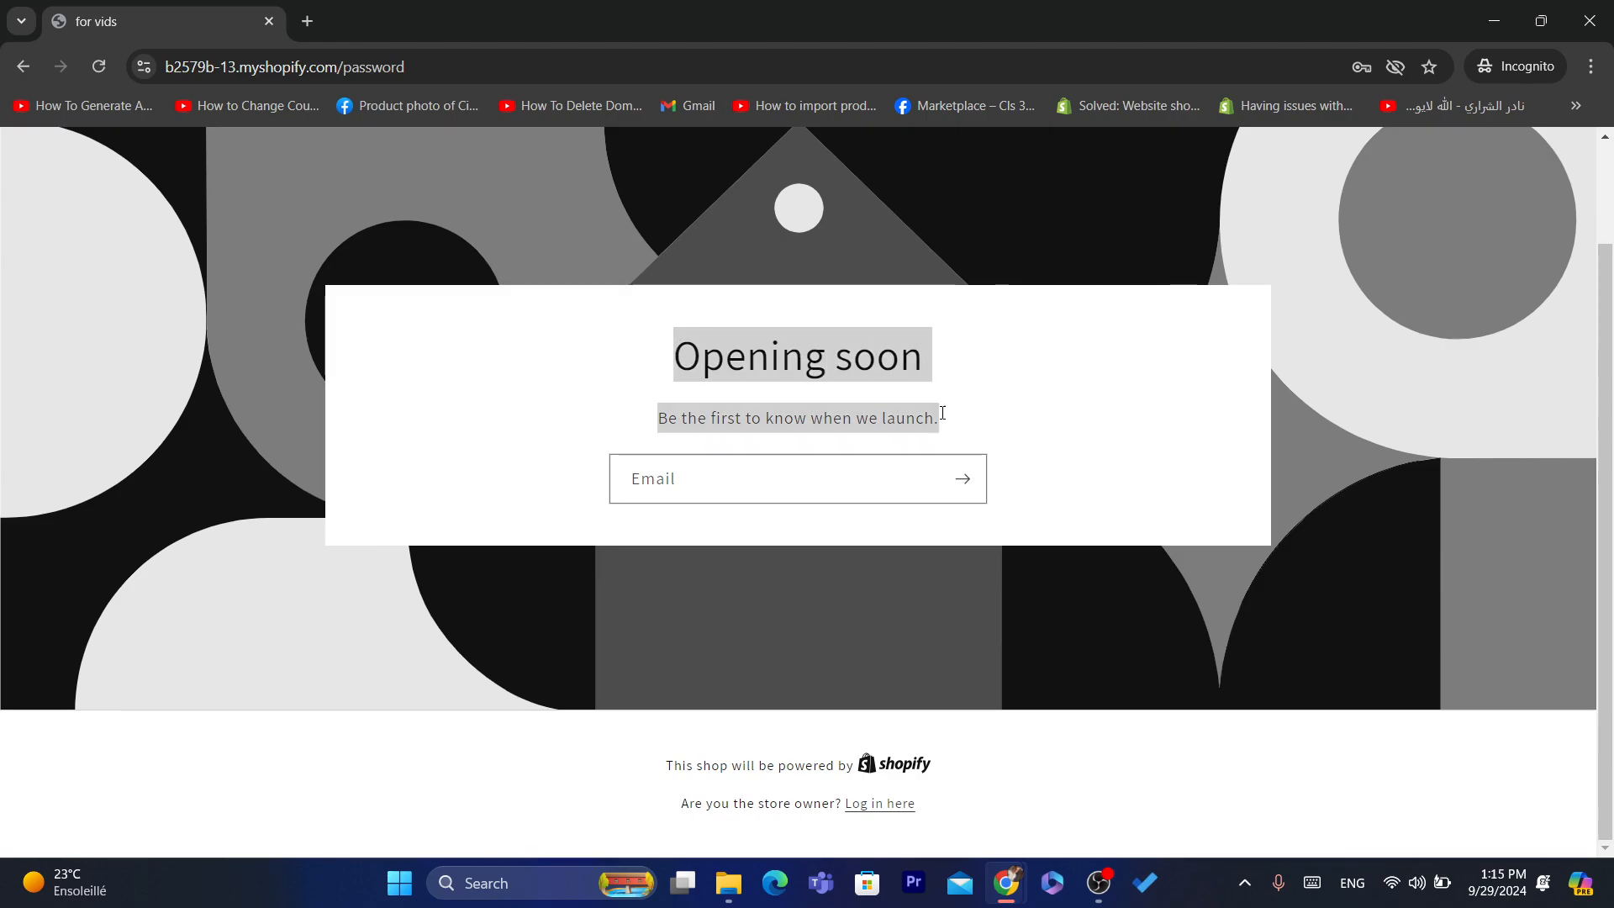
pyautogui.click(948, 421)
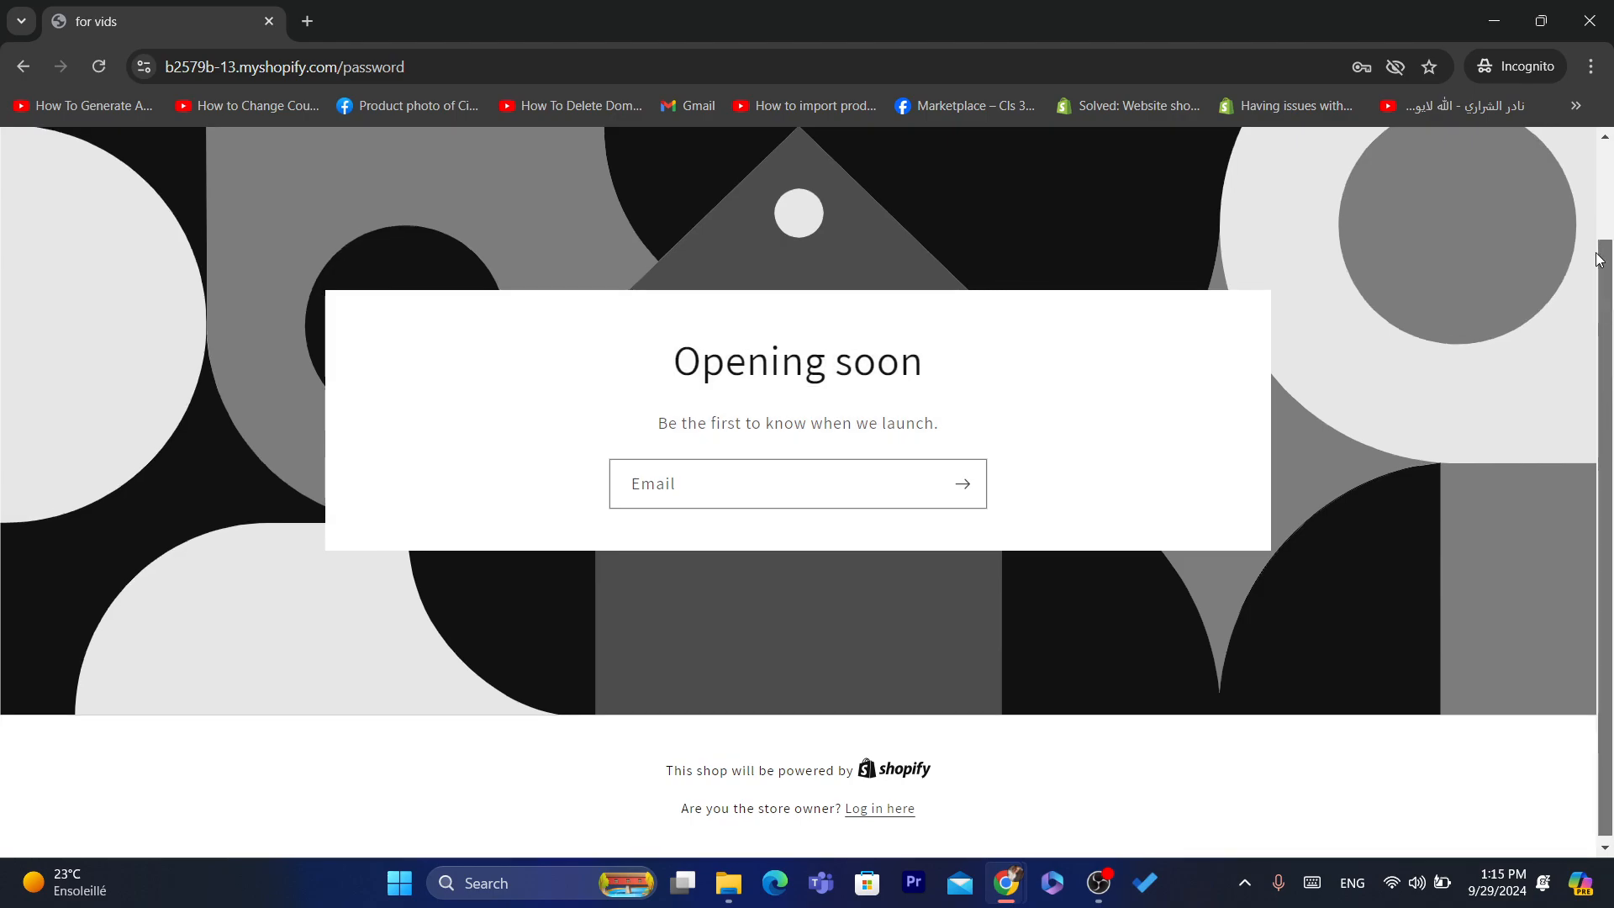
pyautogui.scroll(1, 704, 197)
pyautogui.tripleClick(704, 197)
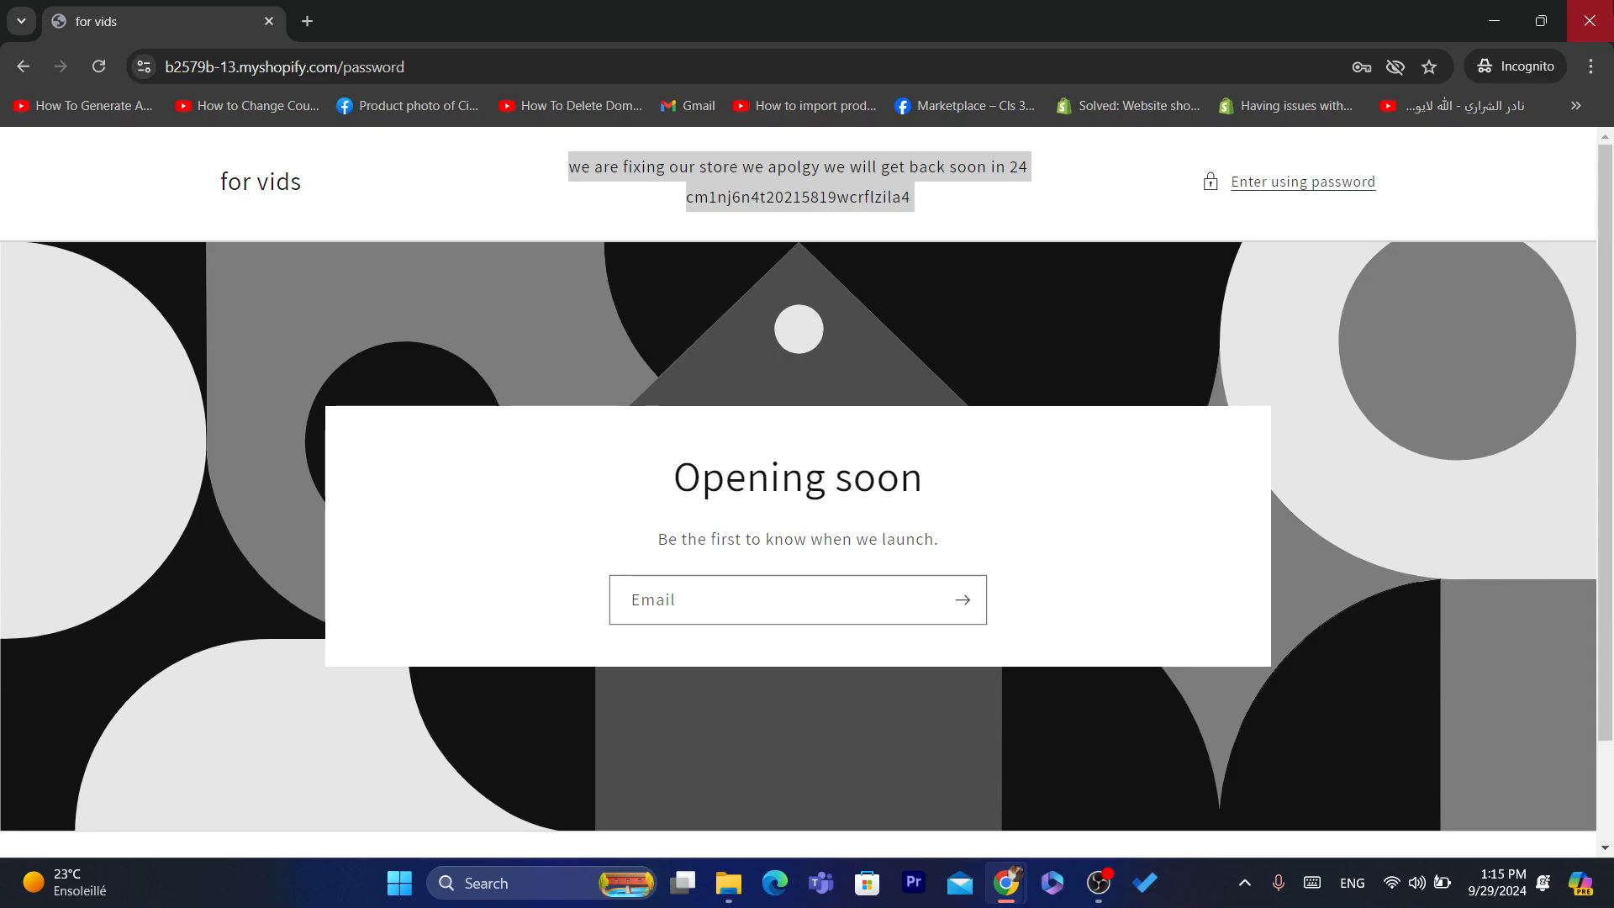
pyautogui.click(1592, 17)
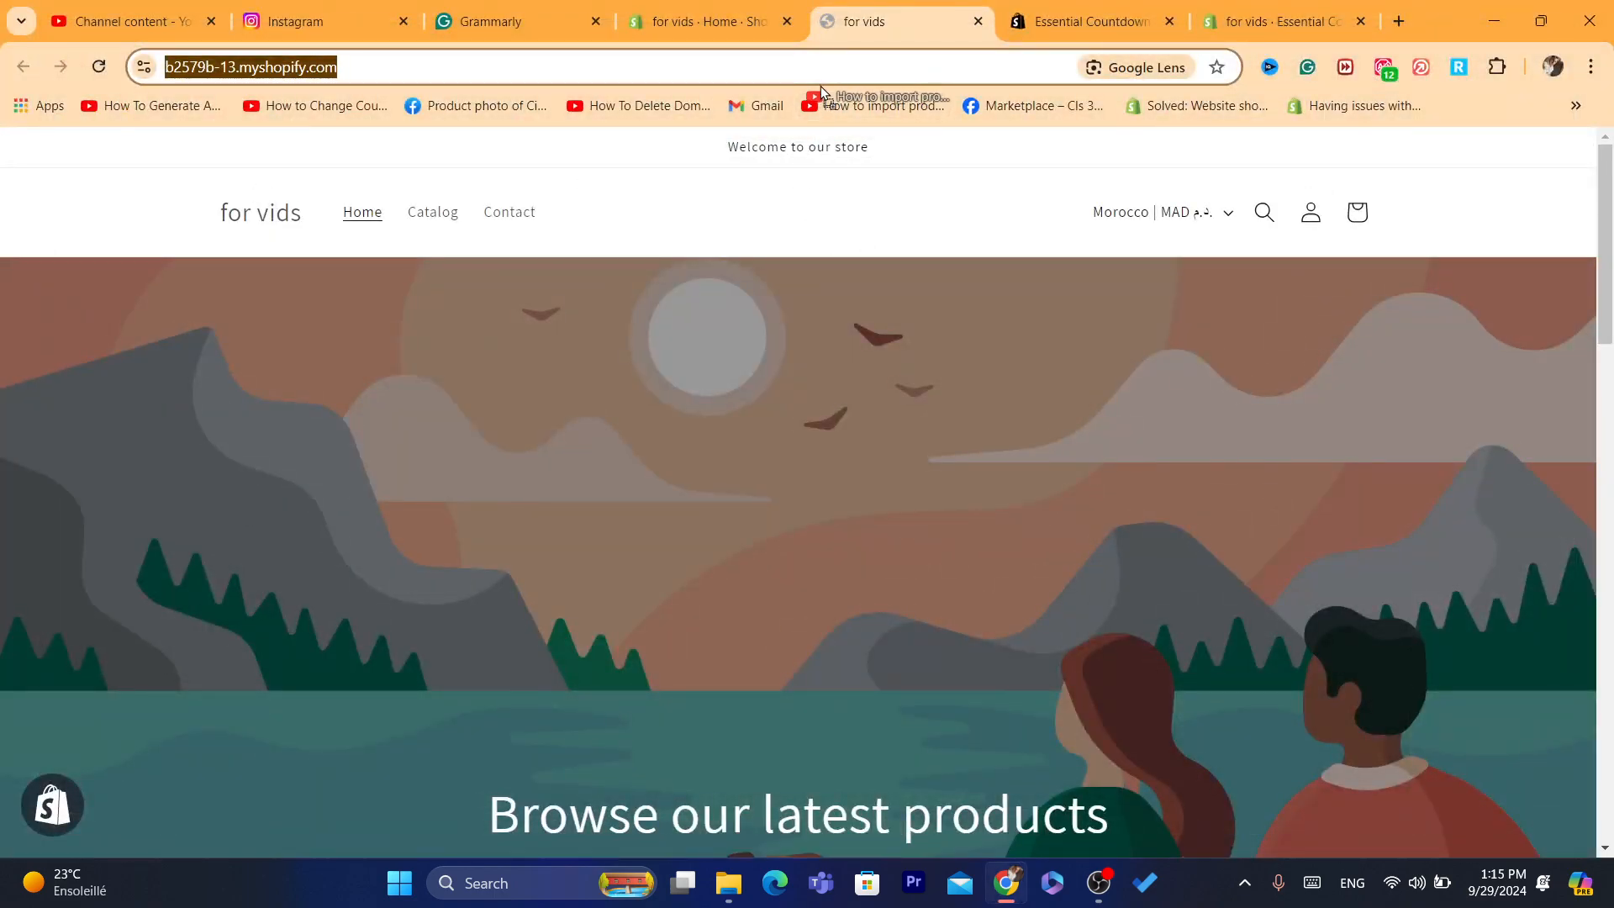
# Return to the newly installed Essential Countdown app page in the store admin
pyautogui.click(698, 9)
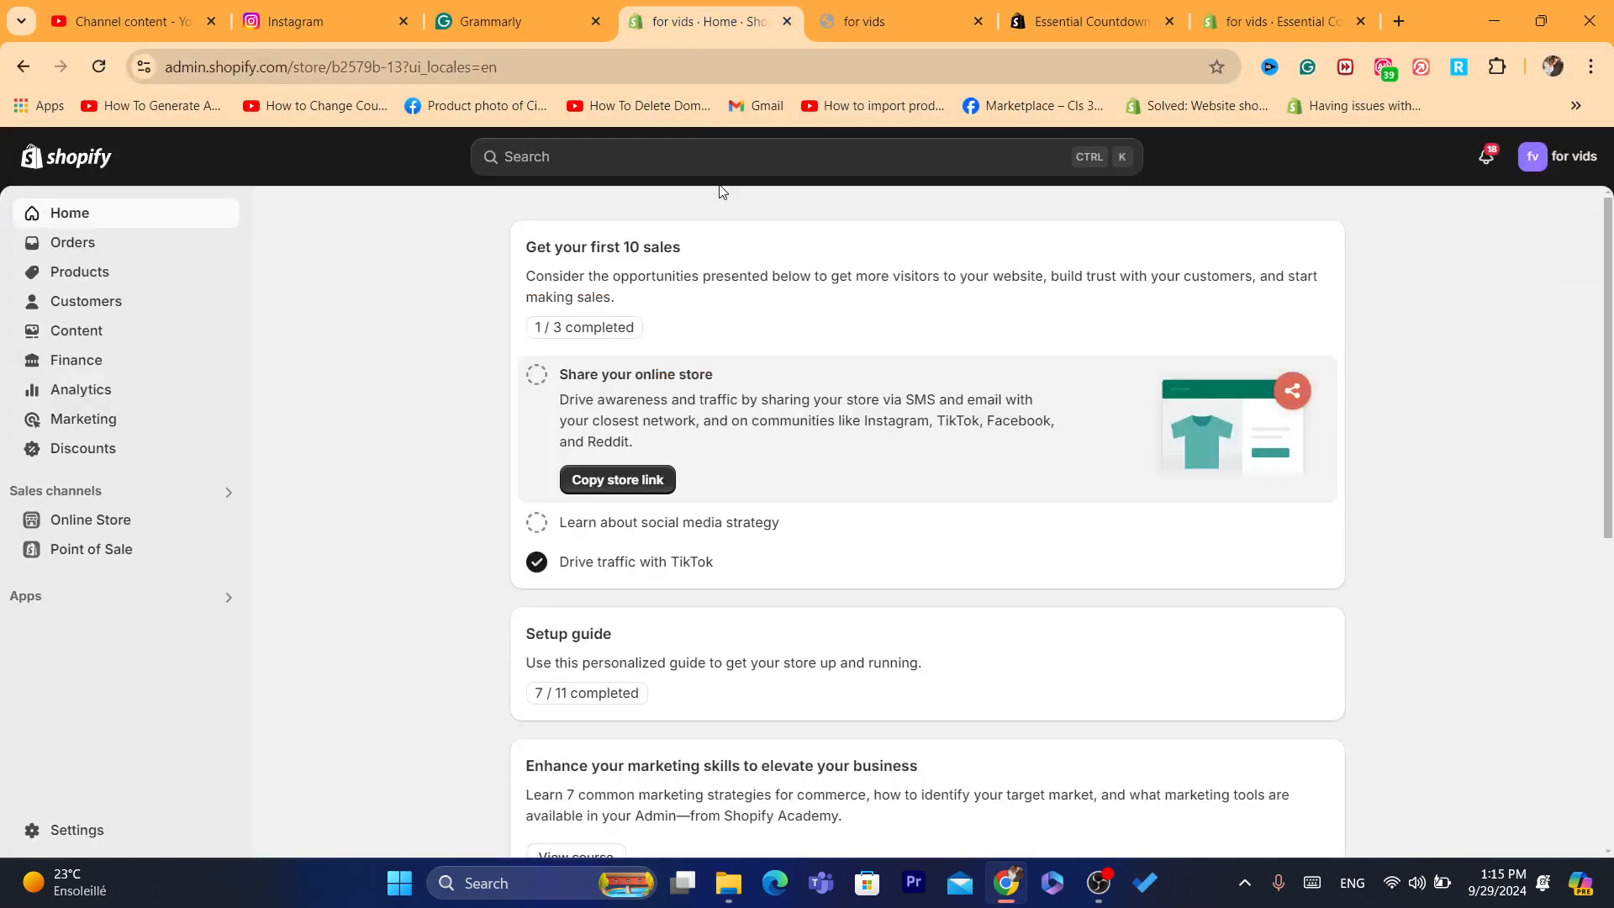
pyautogui.click(1127, 9)
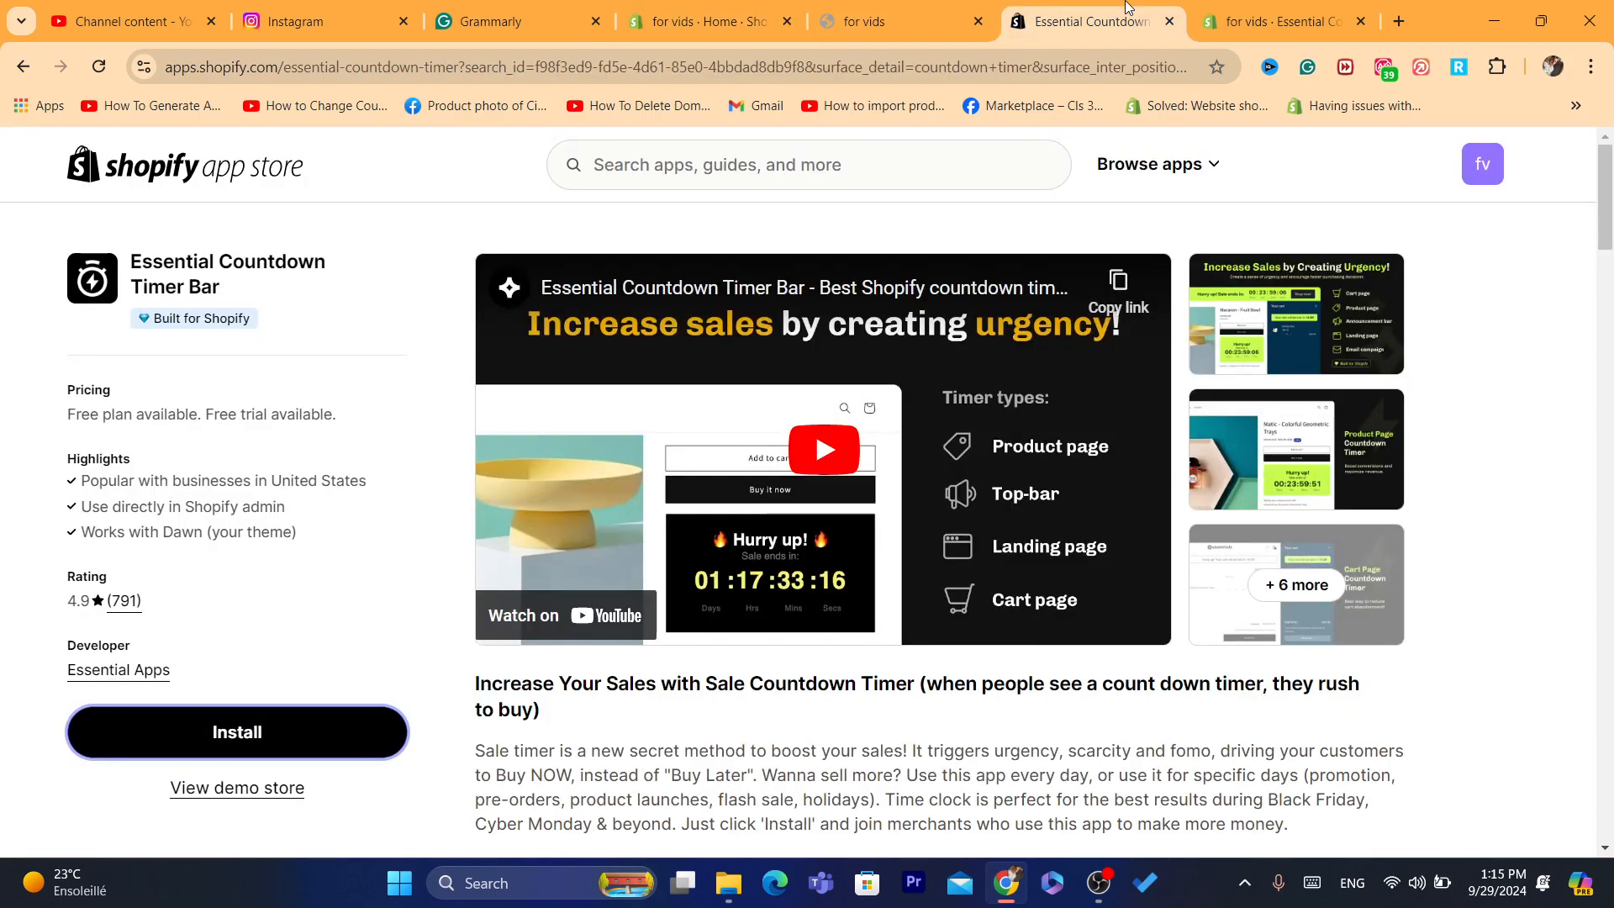
pyautogui.click(1285, 15)
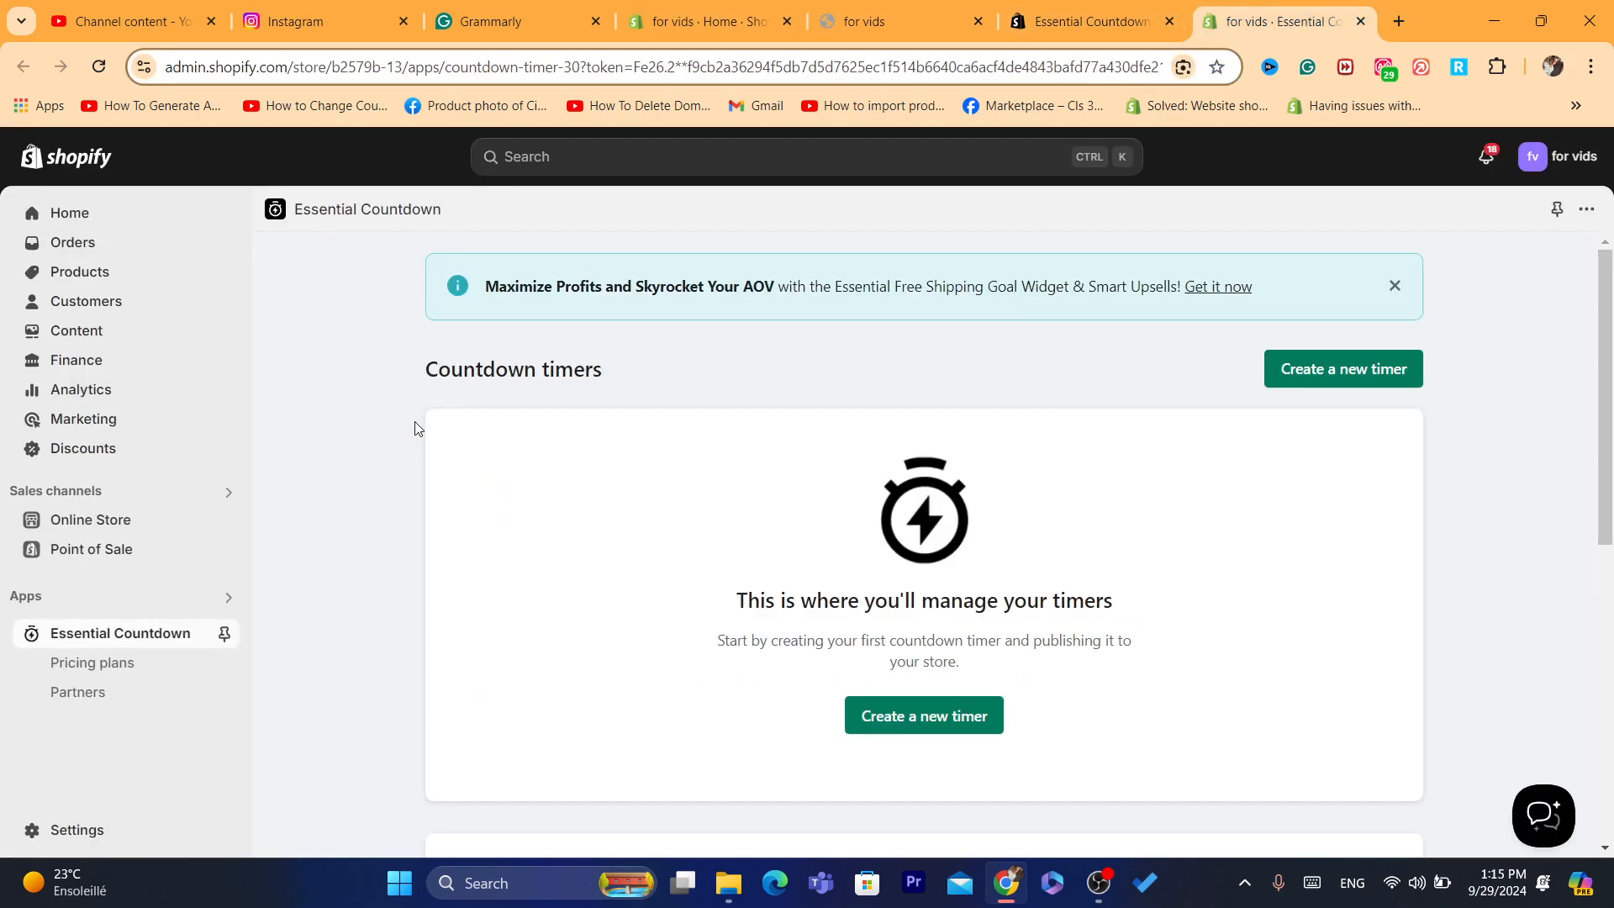
# Open the Essential Countdown app from the installed apps listed in the store settings
pyautogui.click(985, 9)
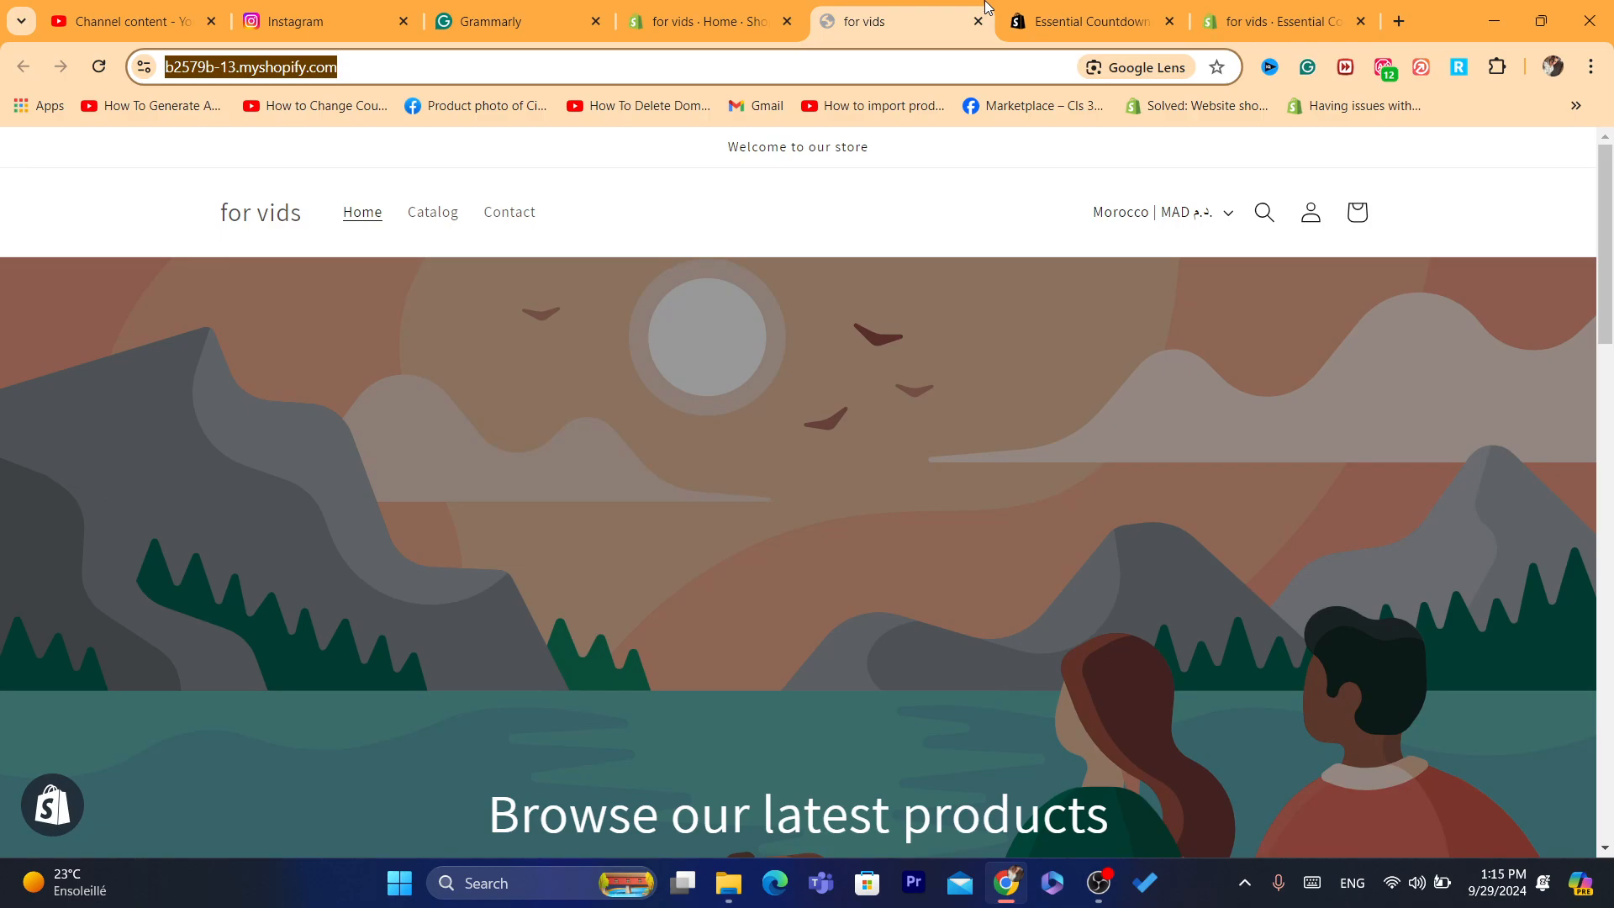
pyautogui.click(709, 10)
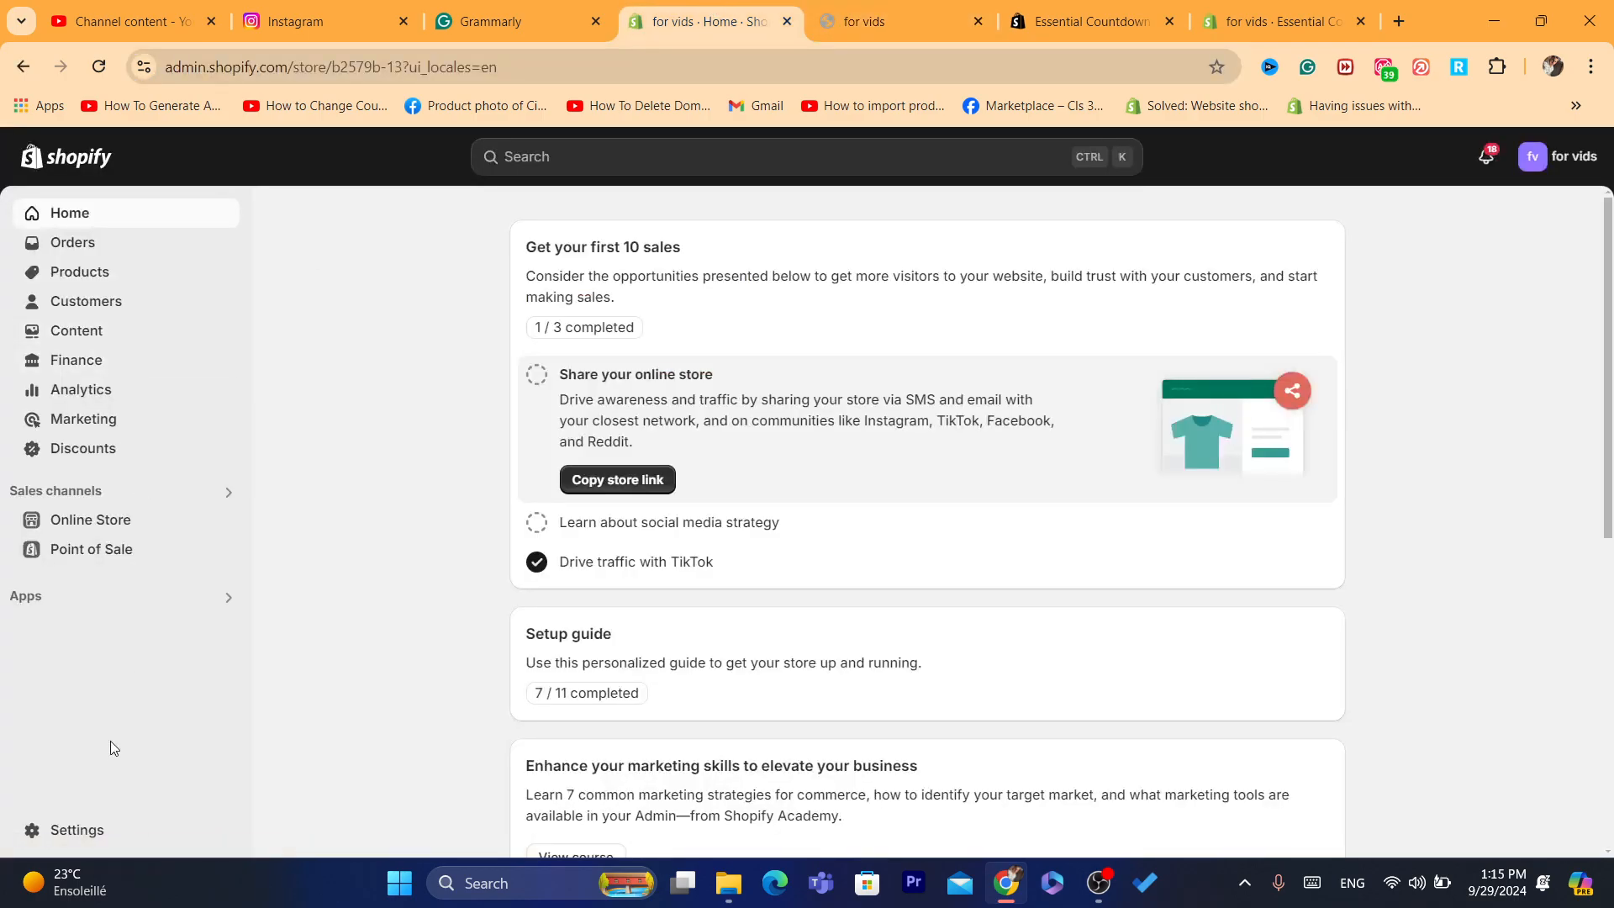
pyautogui.click(84, 832)
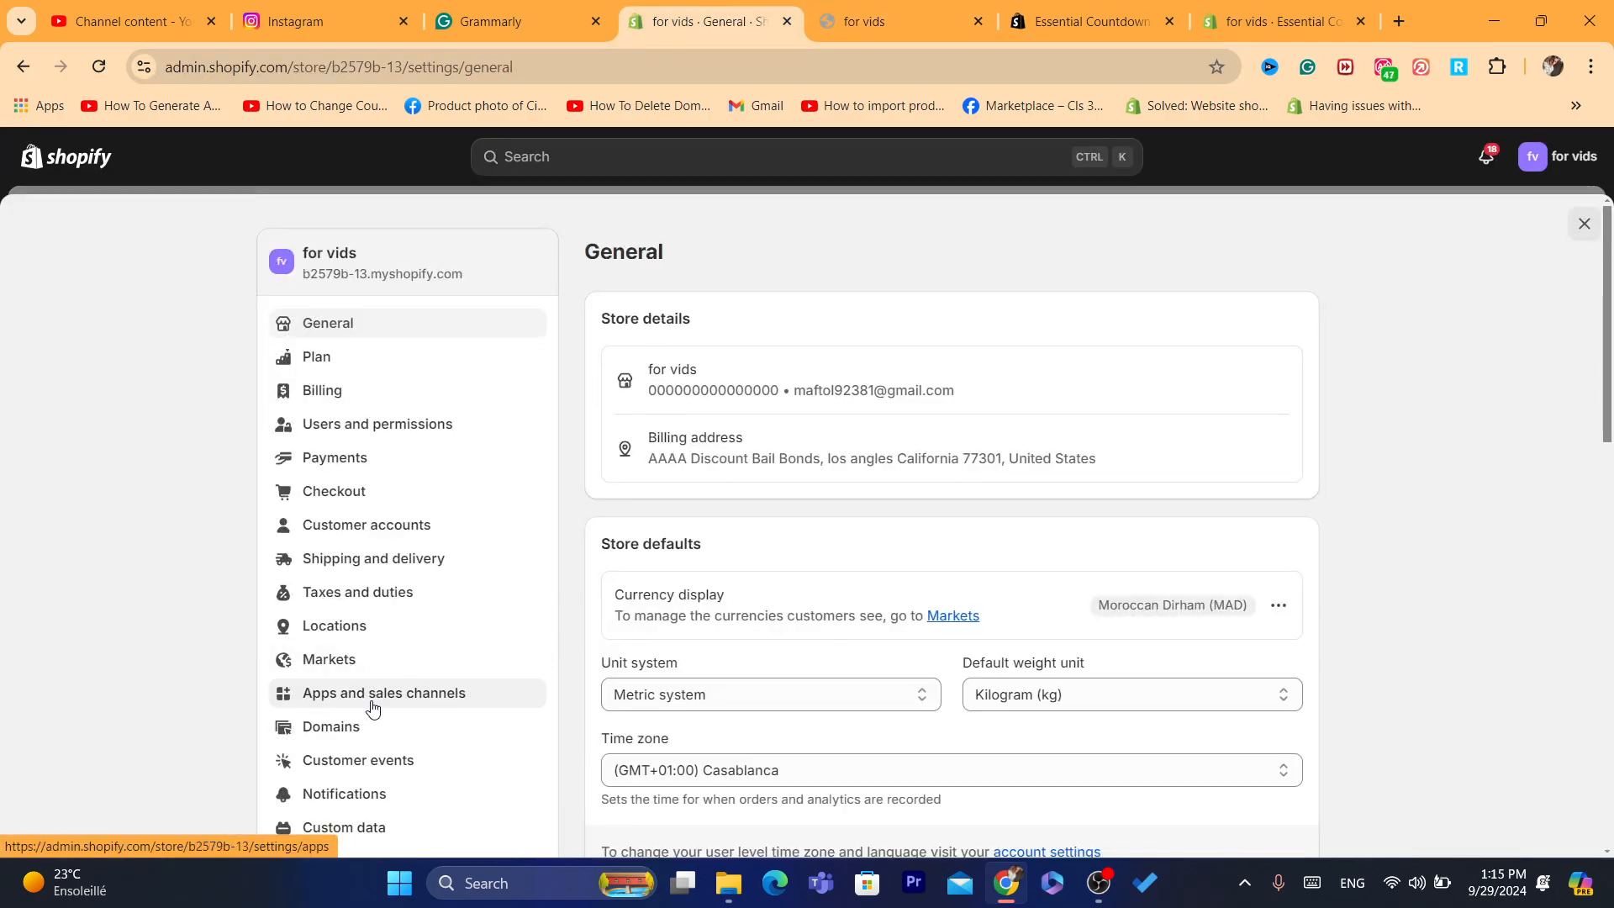
pyautogui.click(370, 692)
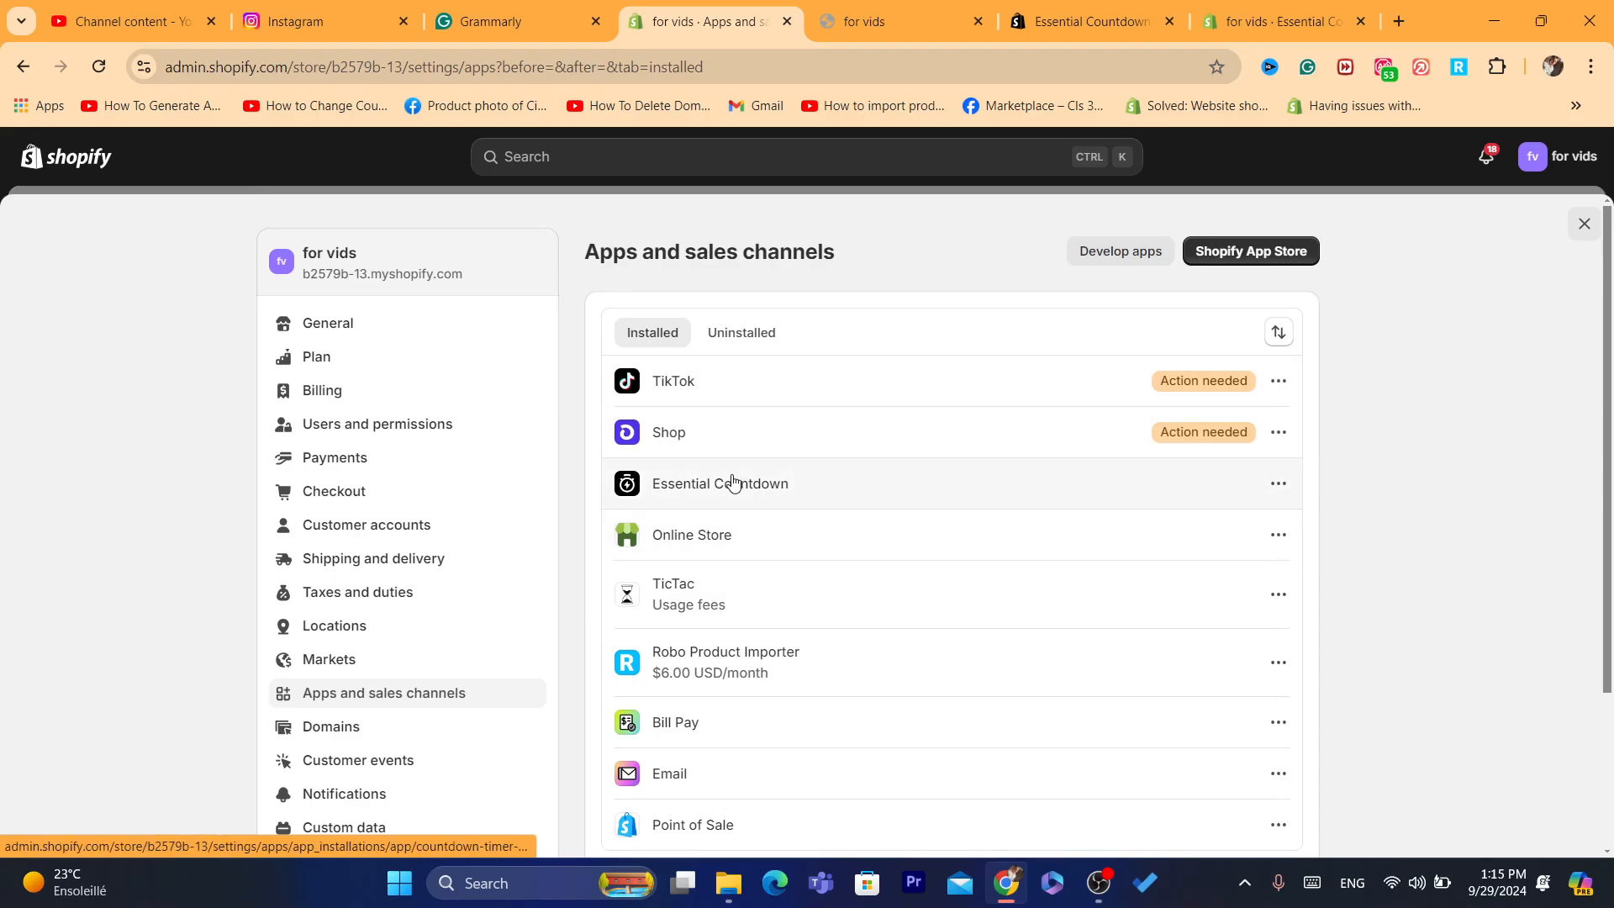
pyautogui.click(1076, 481)
pyautogui.click(1275, 249)
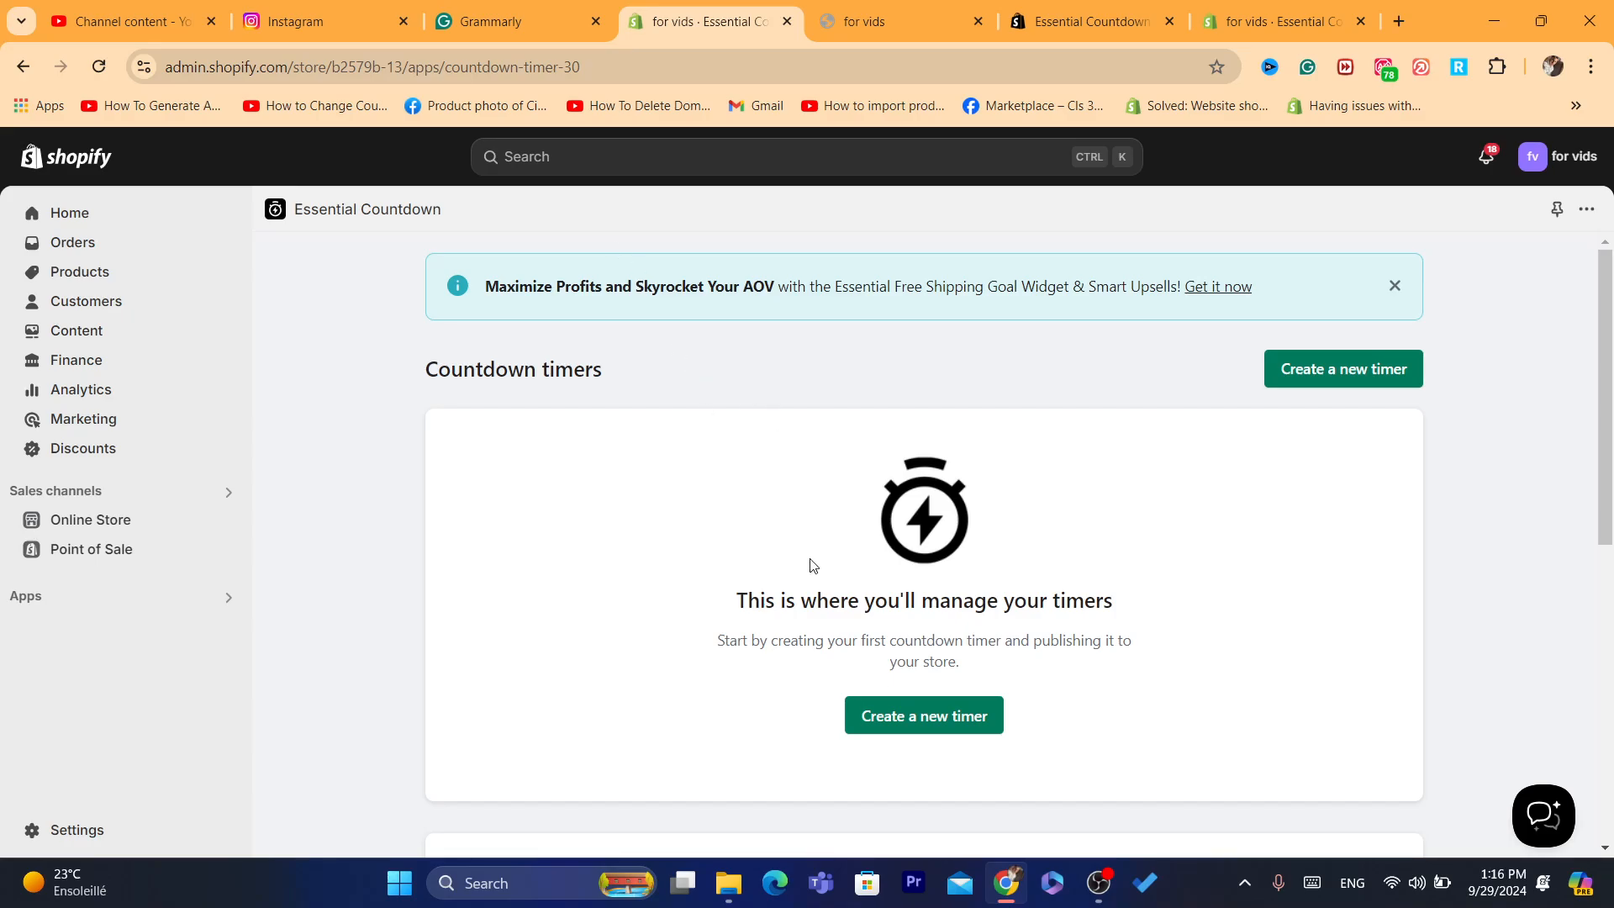
# Create a new countdown timer, compare the timer types and choose the Top/bottom bar type
pyautogui.click(916, 727)
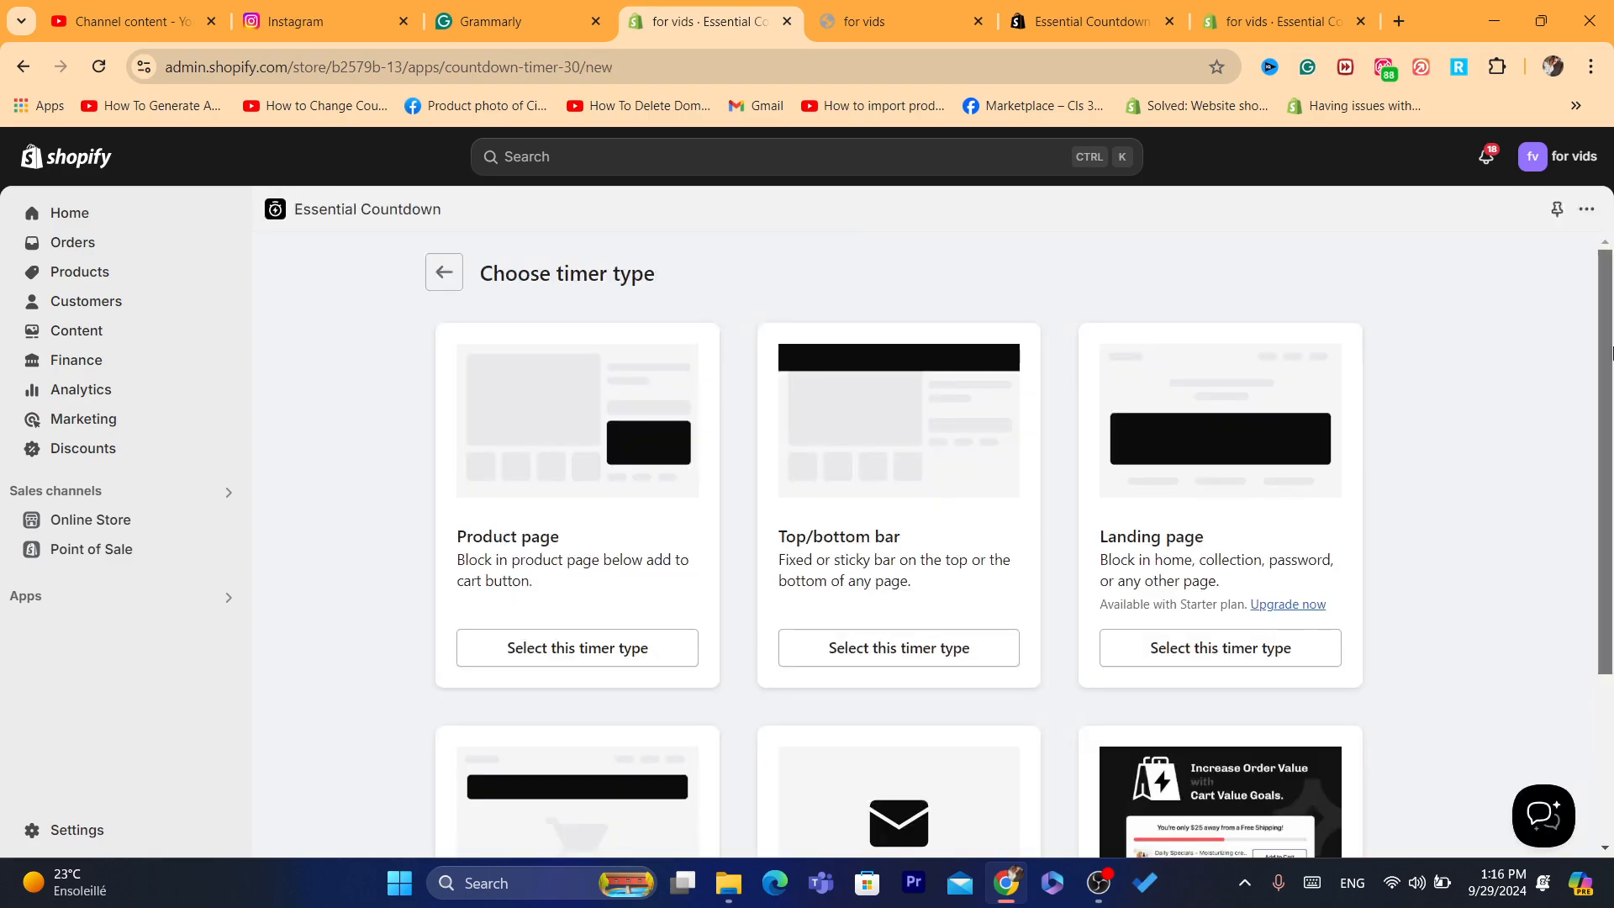
pyautogui.scroll(-1, 617, 426)
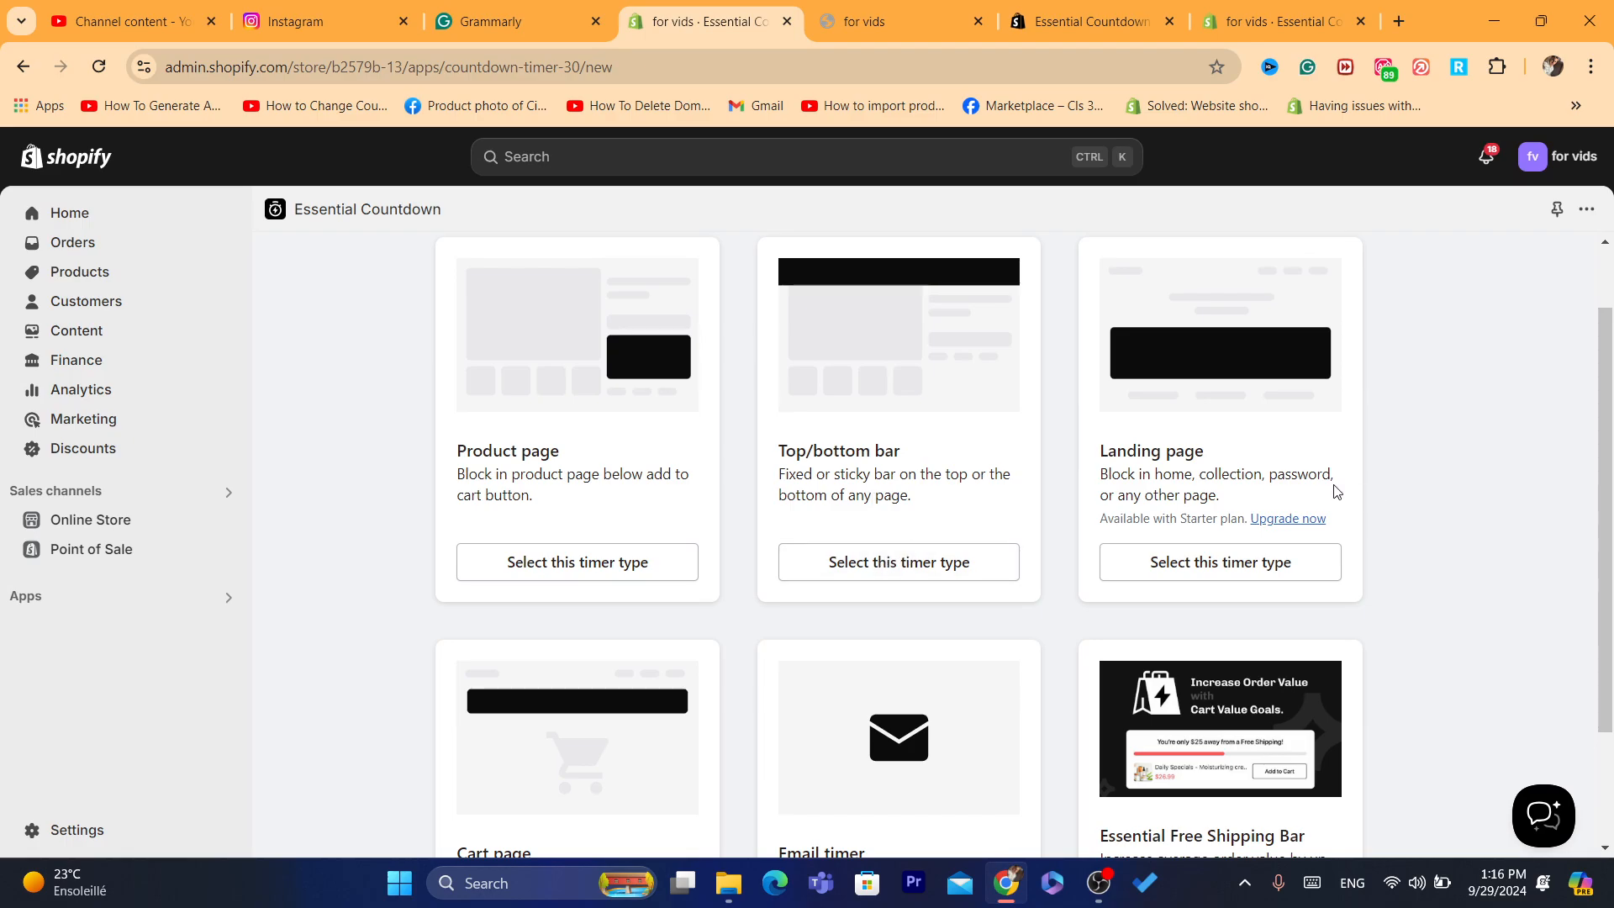
pyautogui.moveTo(1613, 452); pyautogui.dragTo(1612, 534)
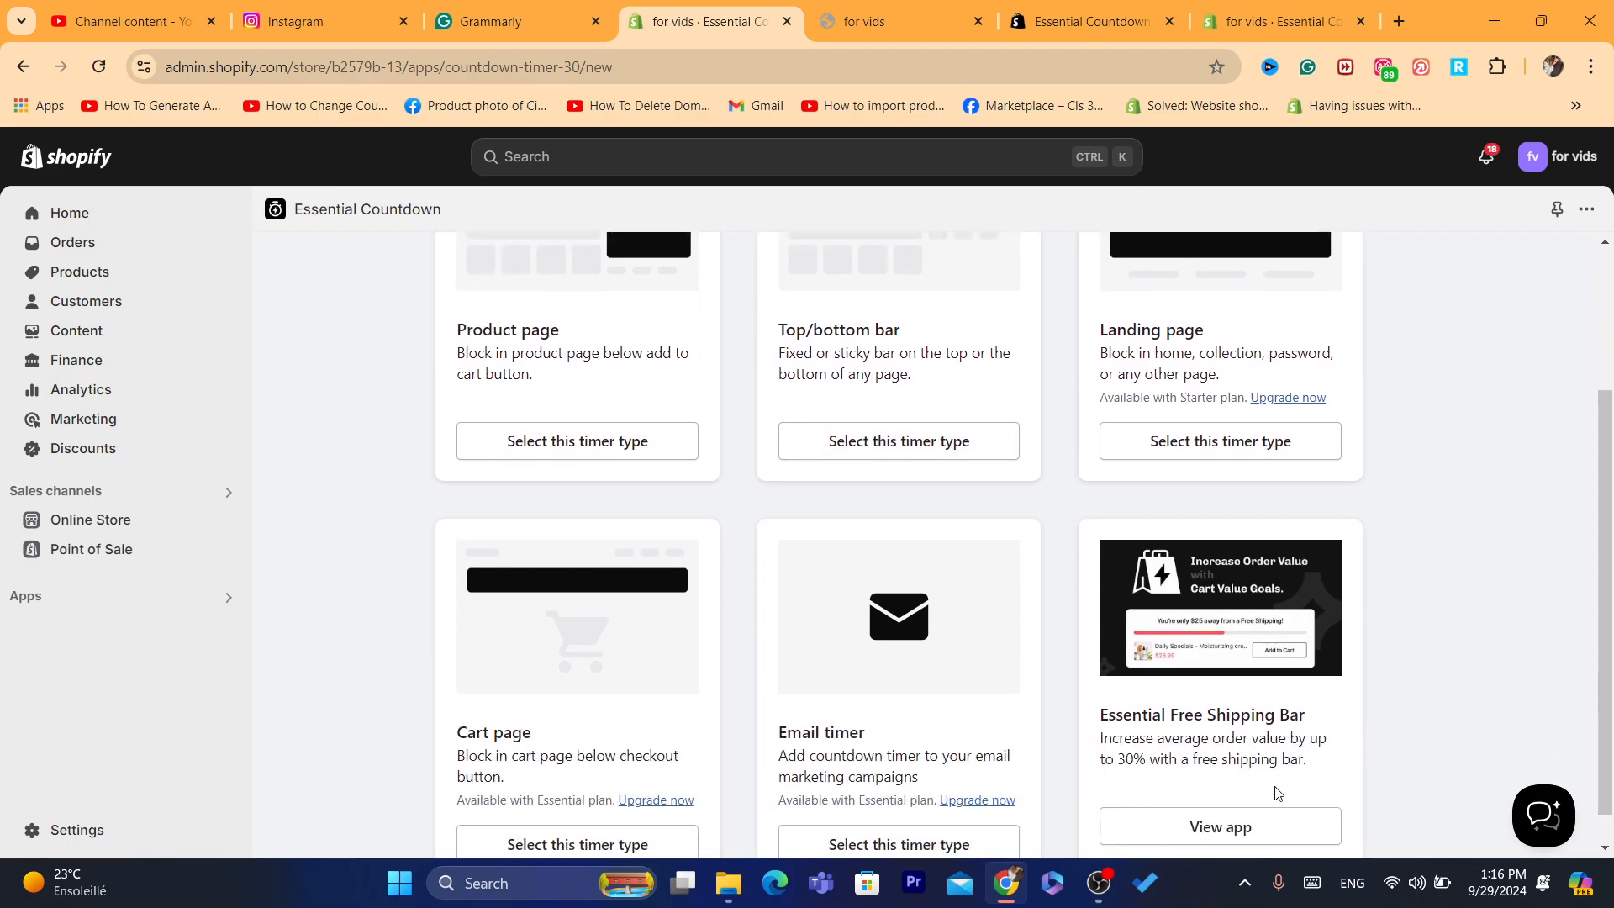
pyautogui.moveTo(1179, 719); pyautogui.dragTo(1324, 728)
pyautogui.click(1324, 728)
pyautogui.scroll(1, 1607, 537)
pyautogui.scroll(3, 1607, 536)
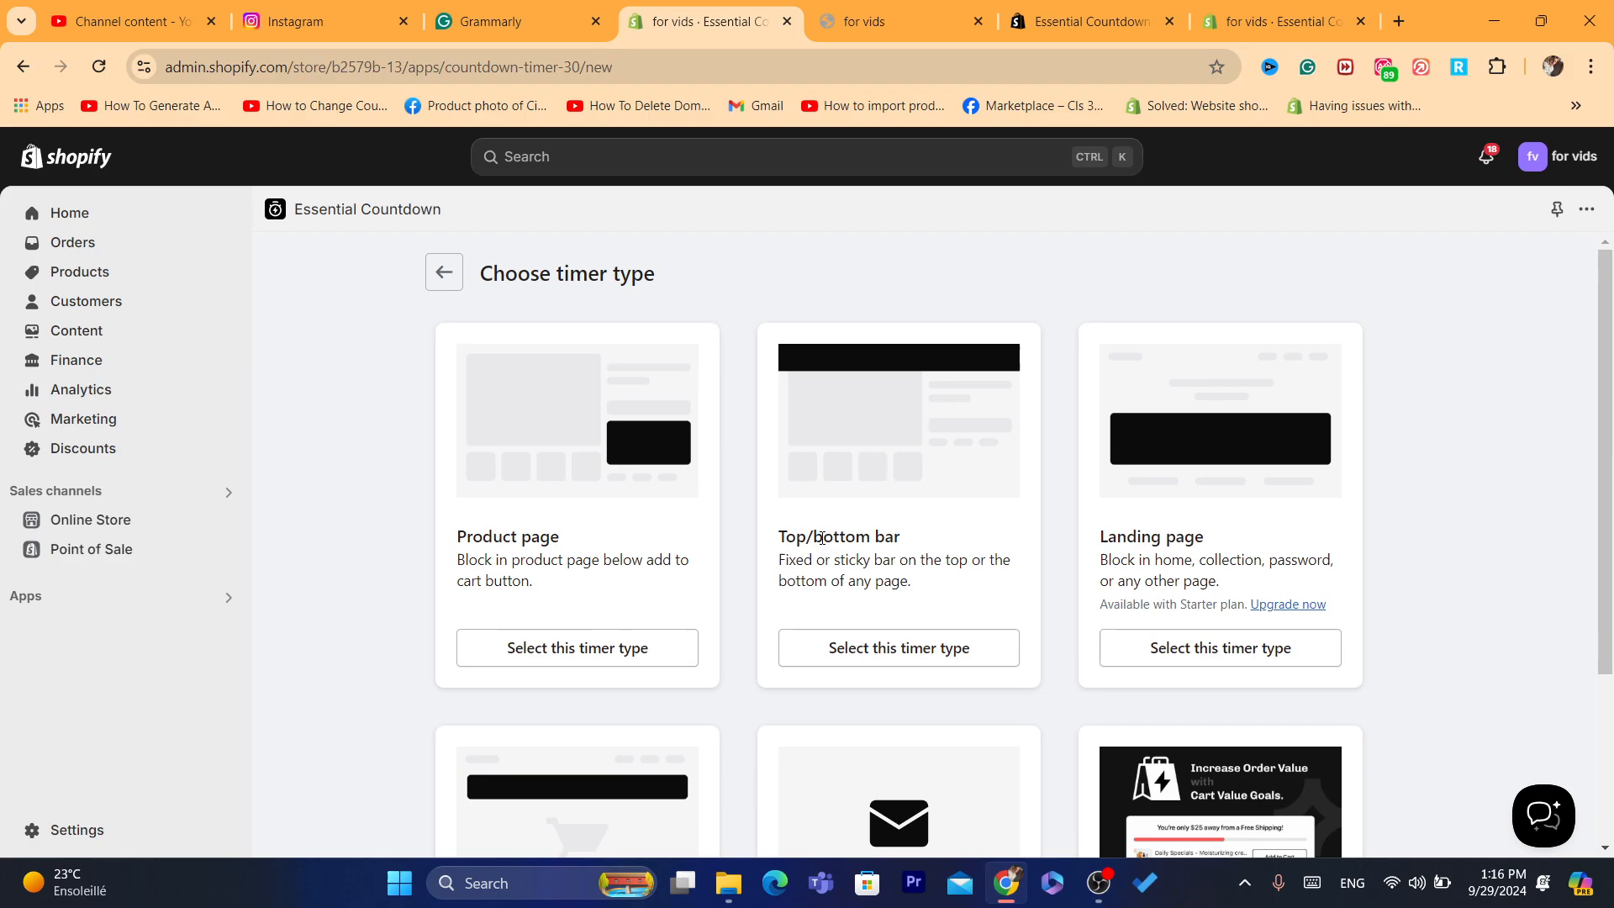
pyautogui.moveTo(772, 545); pyautogui.dragTo(896, 559)
pyautogui.click(717, 549)
pyautogui.moveTo(500, 550); pyautogui.dragTo(598, 561)
pyautogui.click(580, 567)
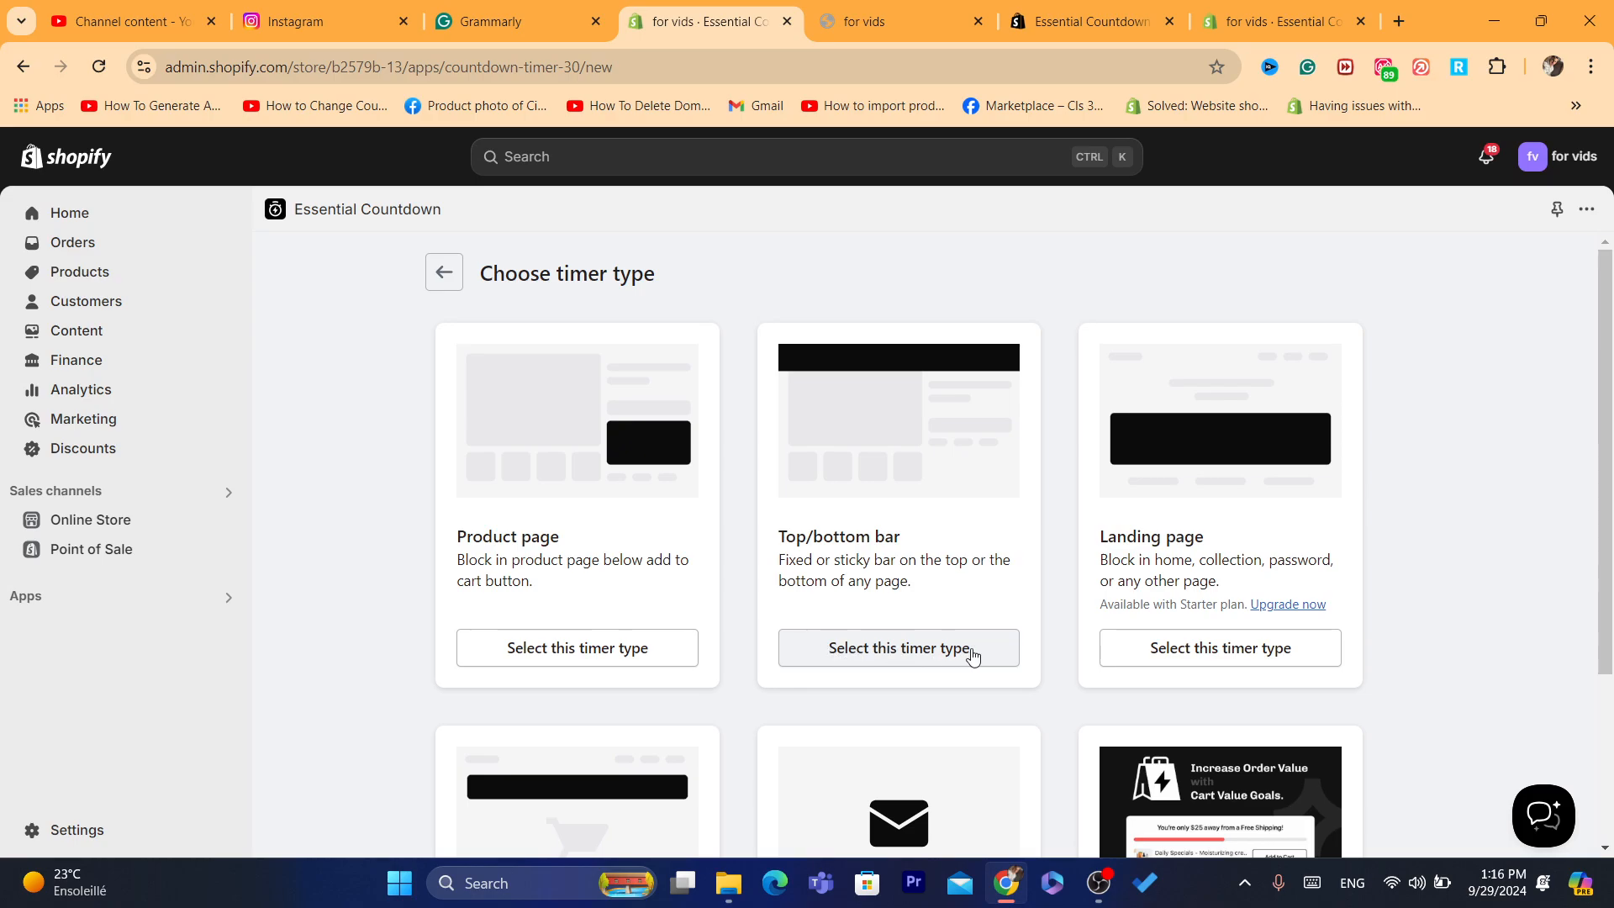
pyautogui.click(893, 661)
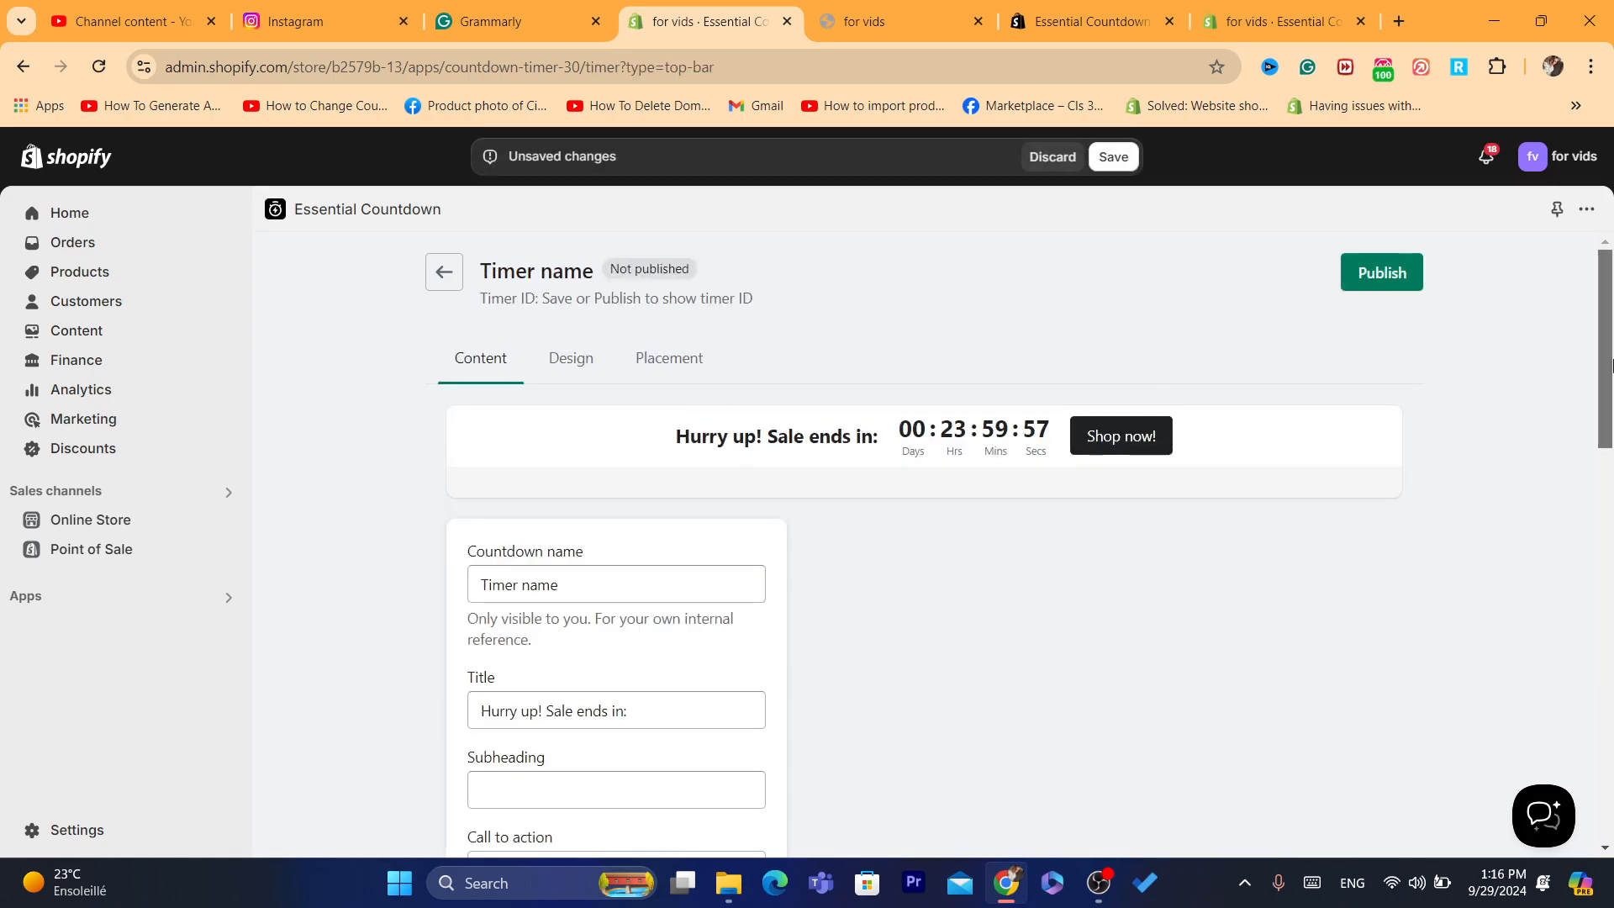
# Set the countdown name to "ssddds"
pyautogui.scroll(-3, 1611, 383)
pyautogui.tripleClick(546, 287)
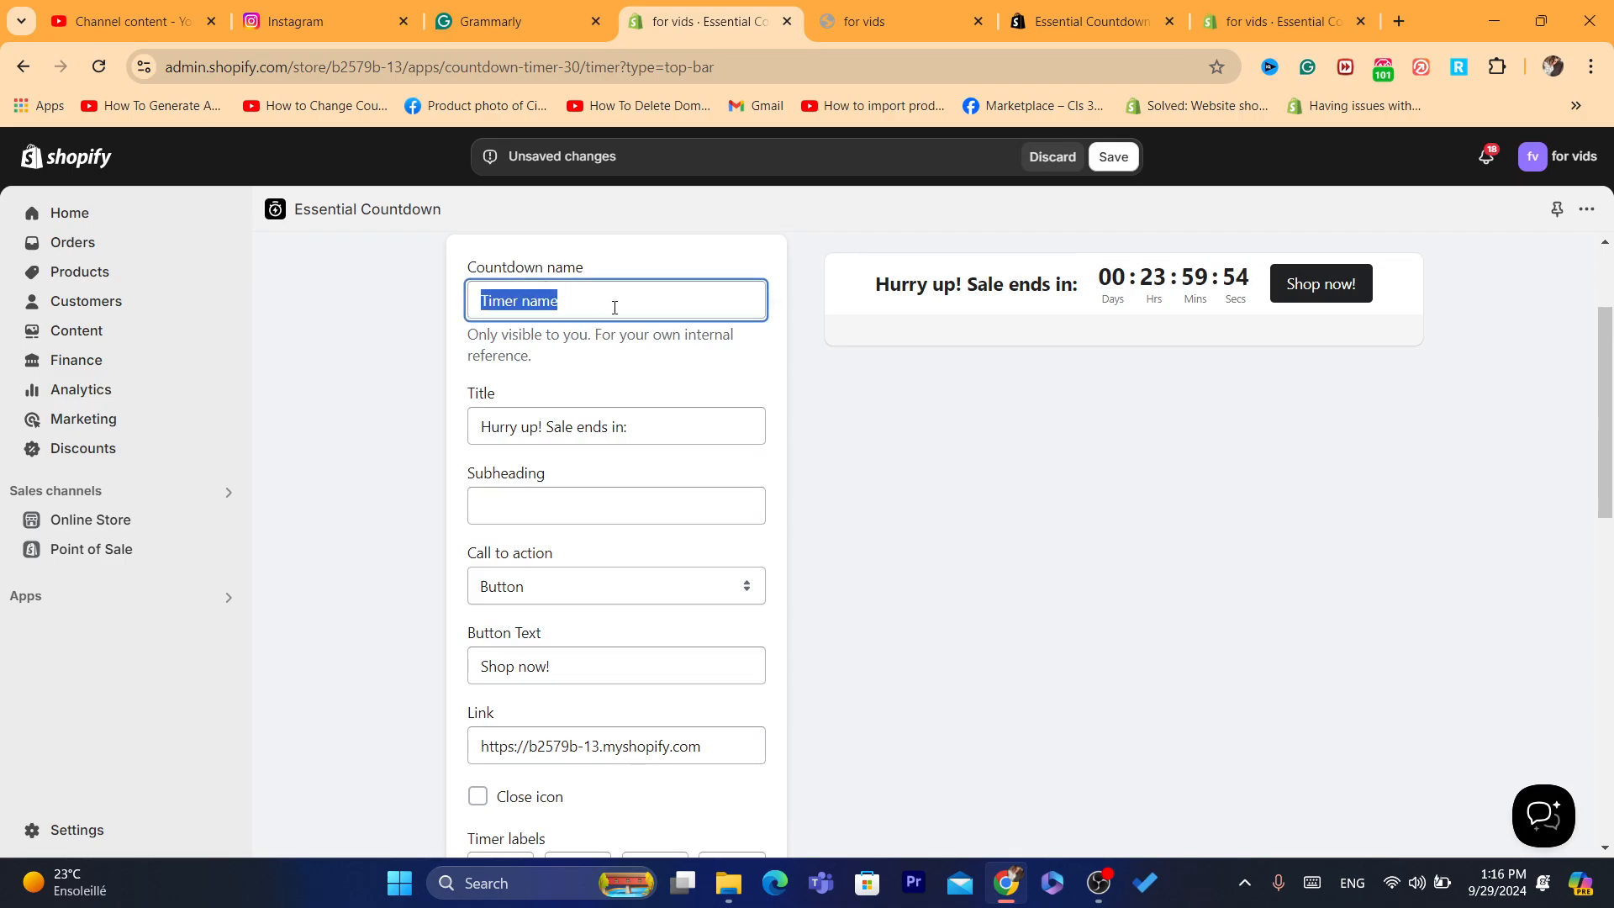
pyautogui.write('ssddds')
pyautogui.tripleClick(528, 274)
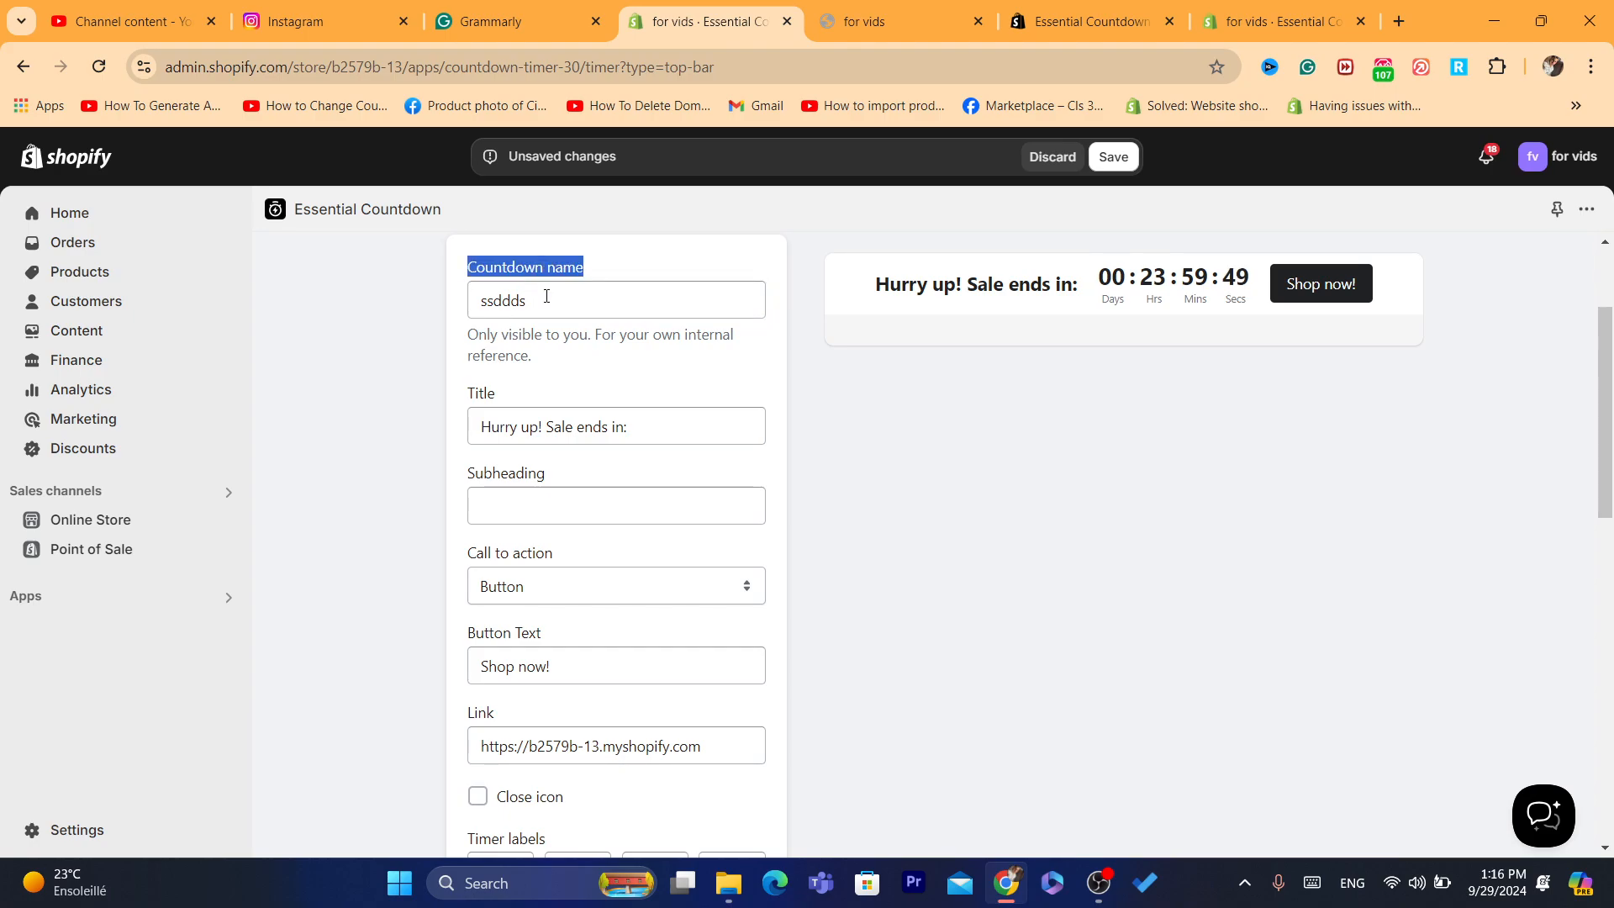
pyautogui.doubleClick(547, 296)
# Replace the timer bar's title with "we will be avaliable in"
pyautogui.scroll(-2, 653, 353)
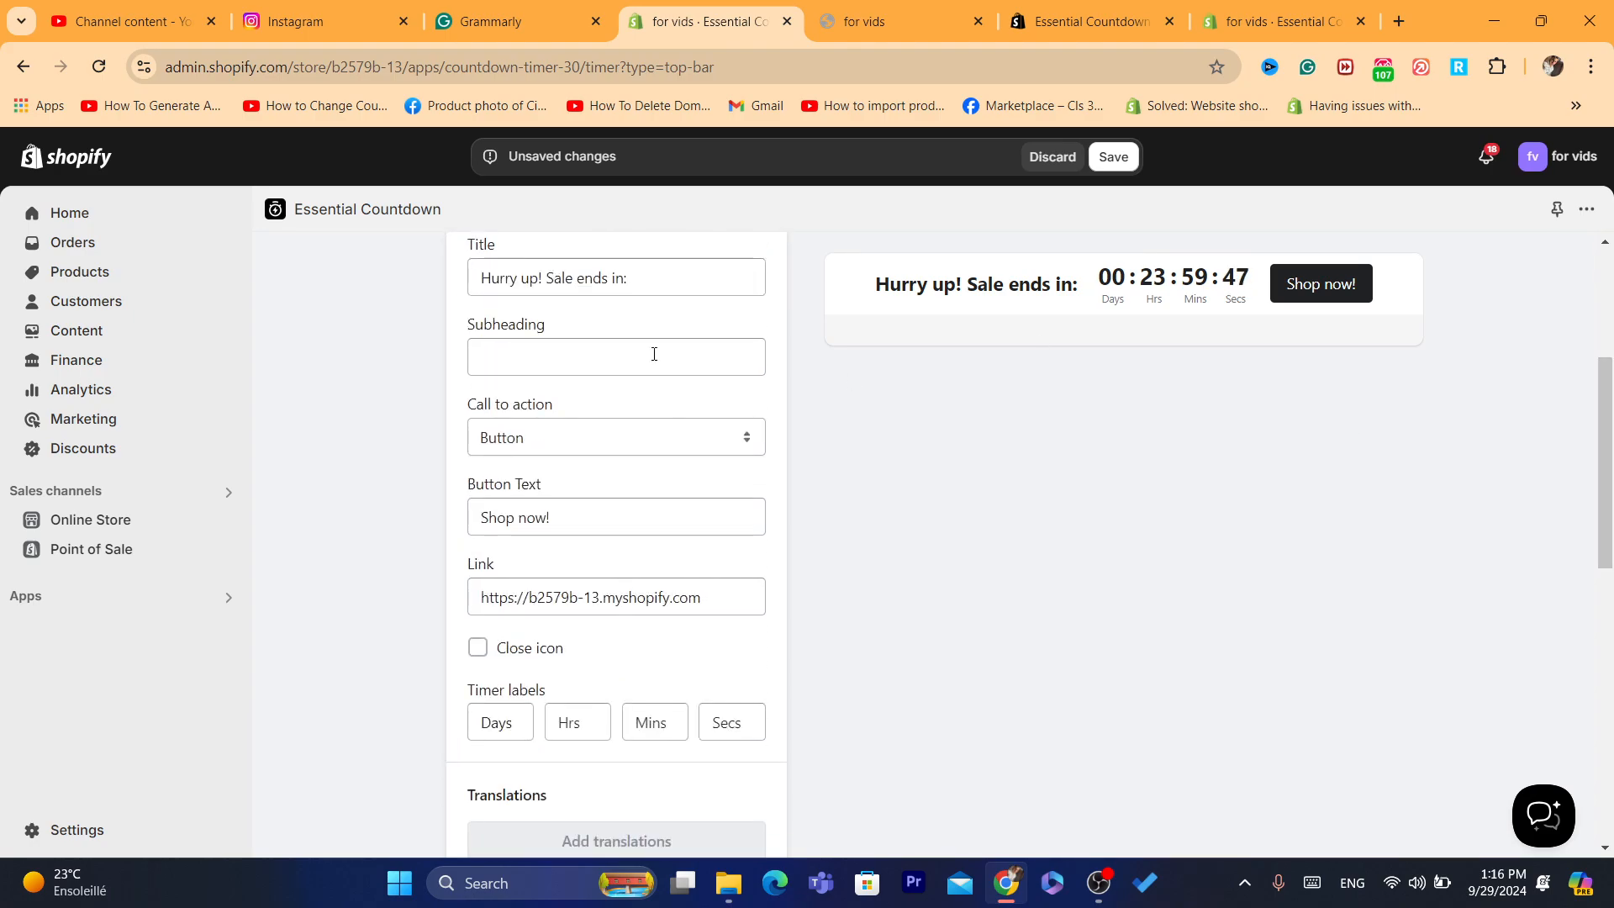
pyautogui.tripleClick(558, 269)
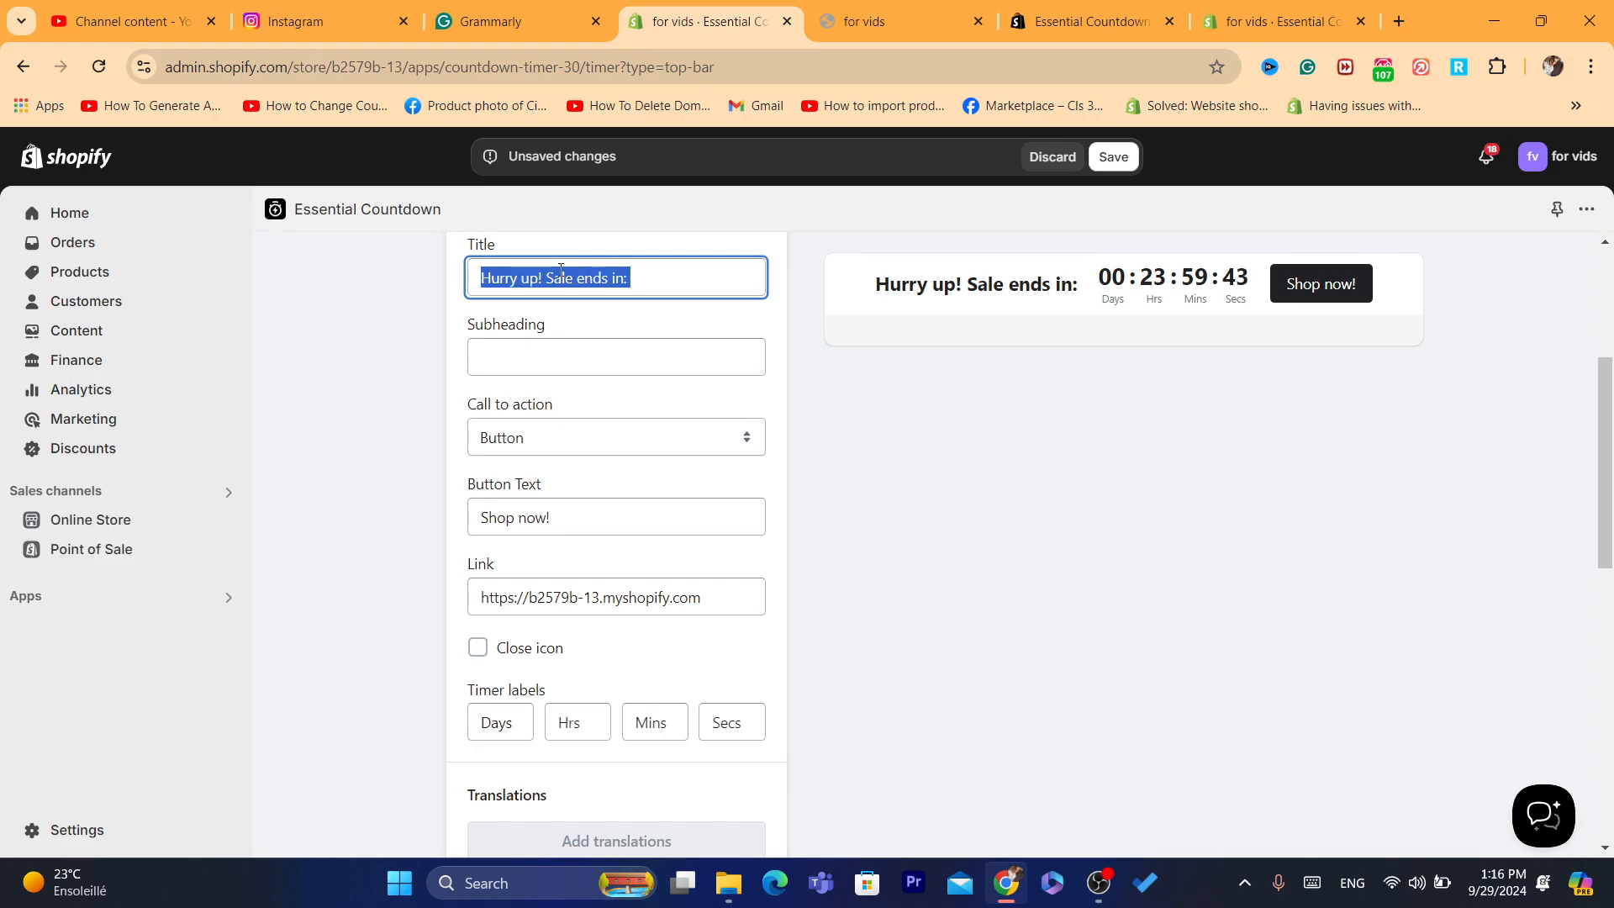
pyautogui.write('we')
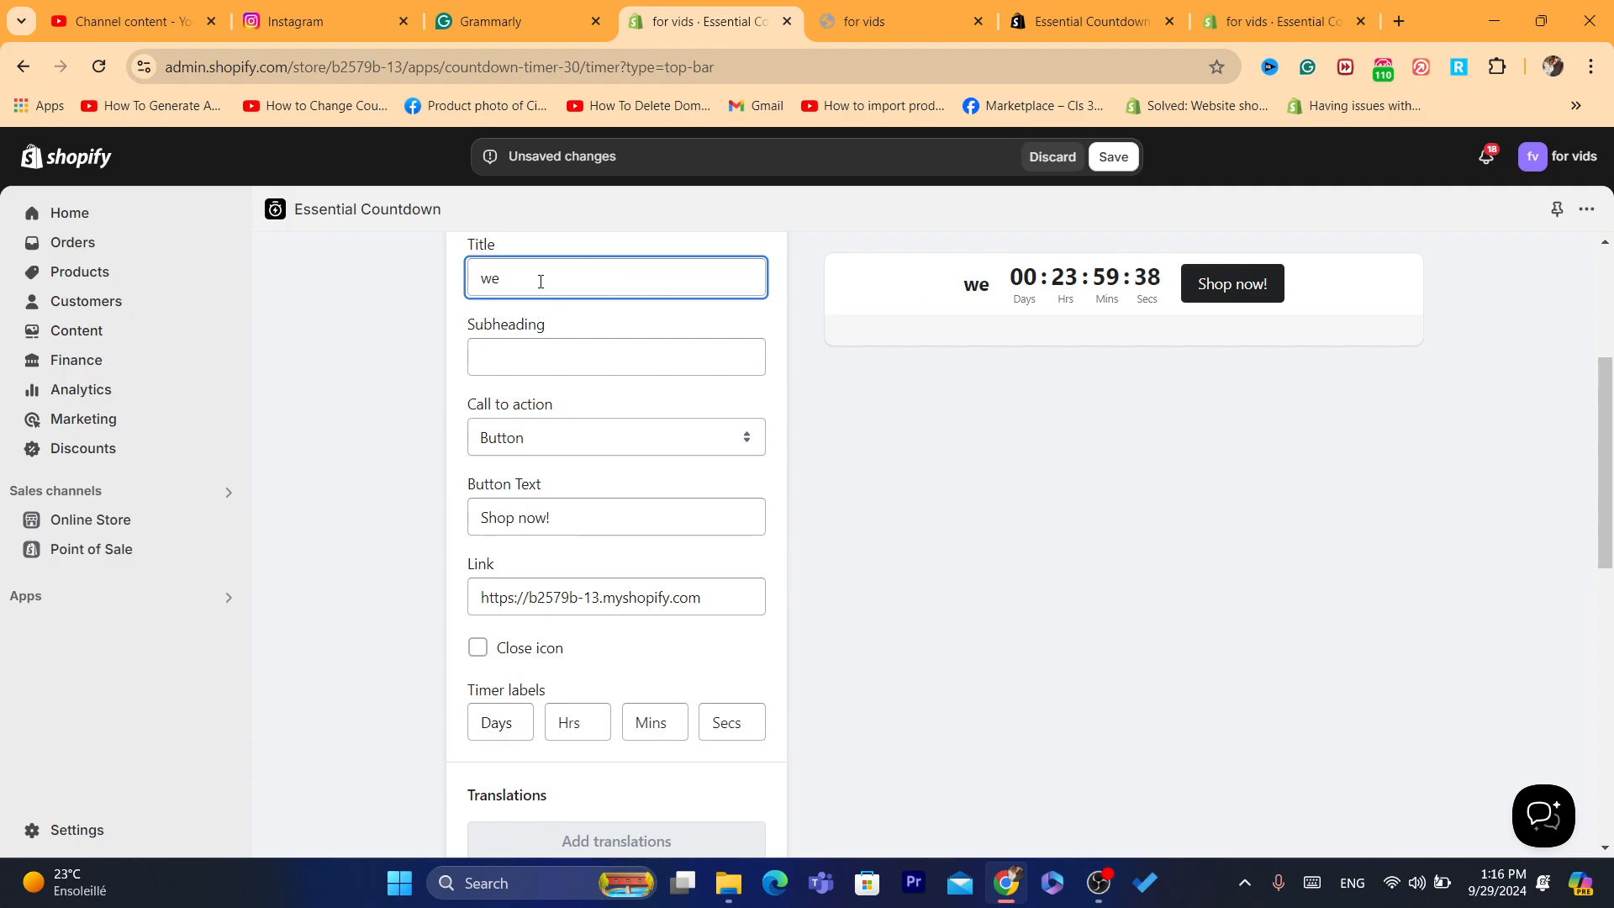
pyautogui.doubleClick(541, 281)
pyautogui.write('we will be aba')
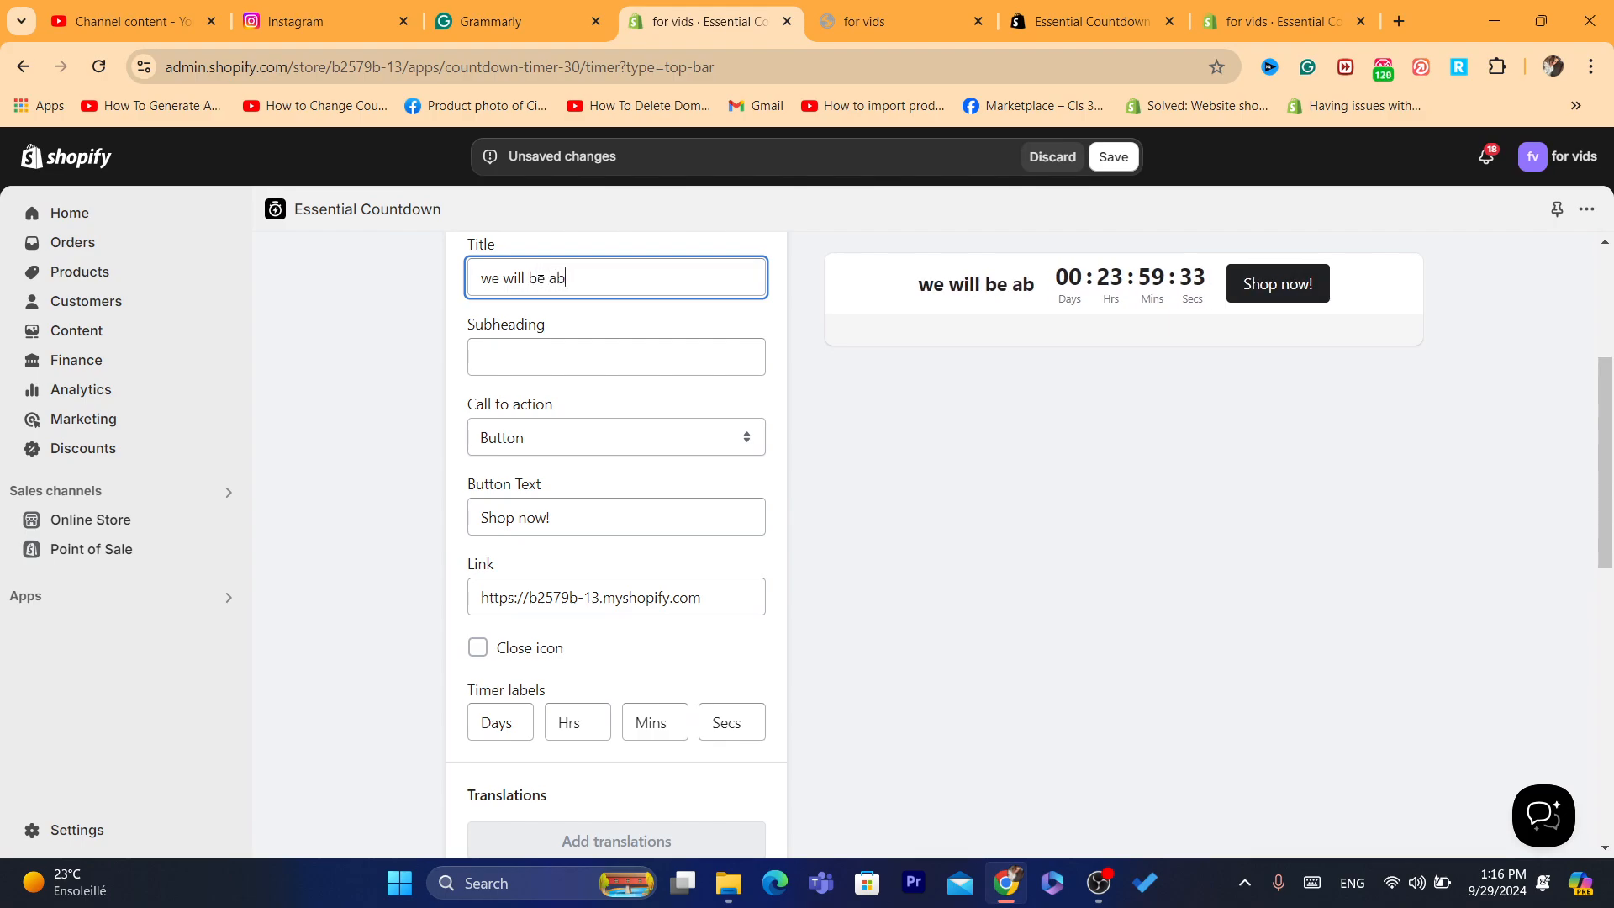
pyautogui.press('BackSpace')
pyautogui.press('BackSpace')
pyautogui.write('va')
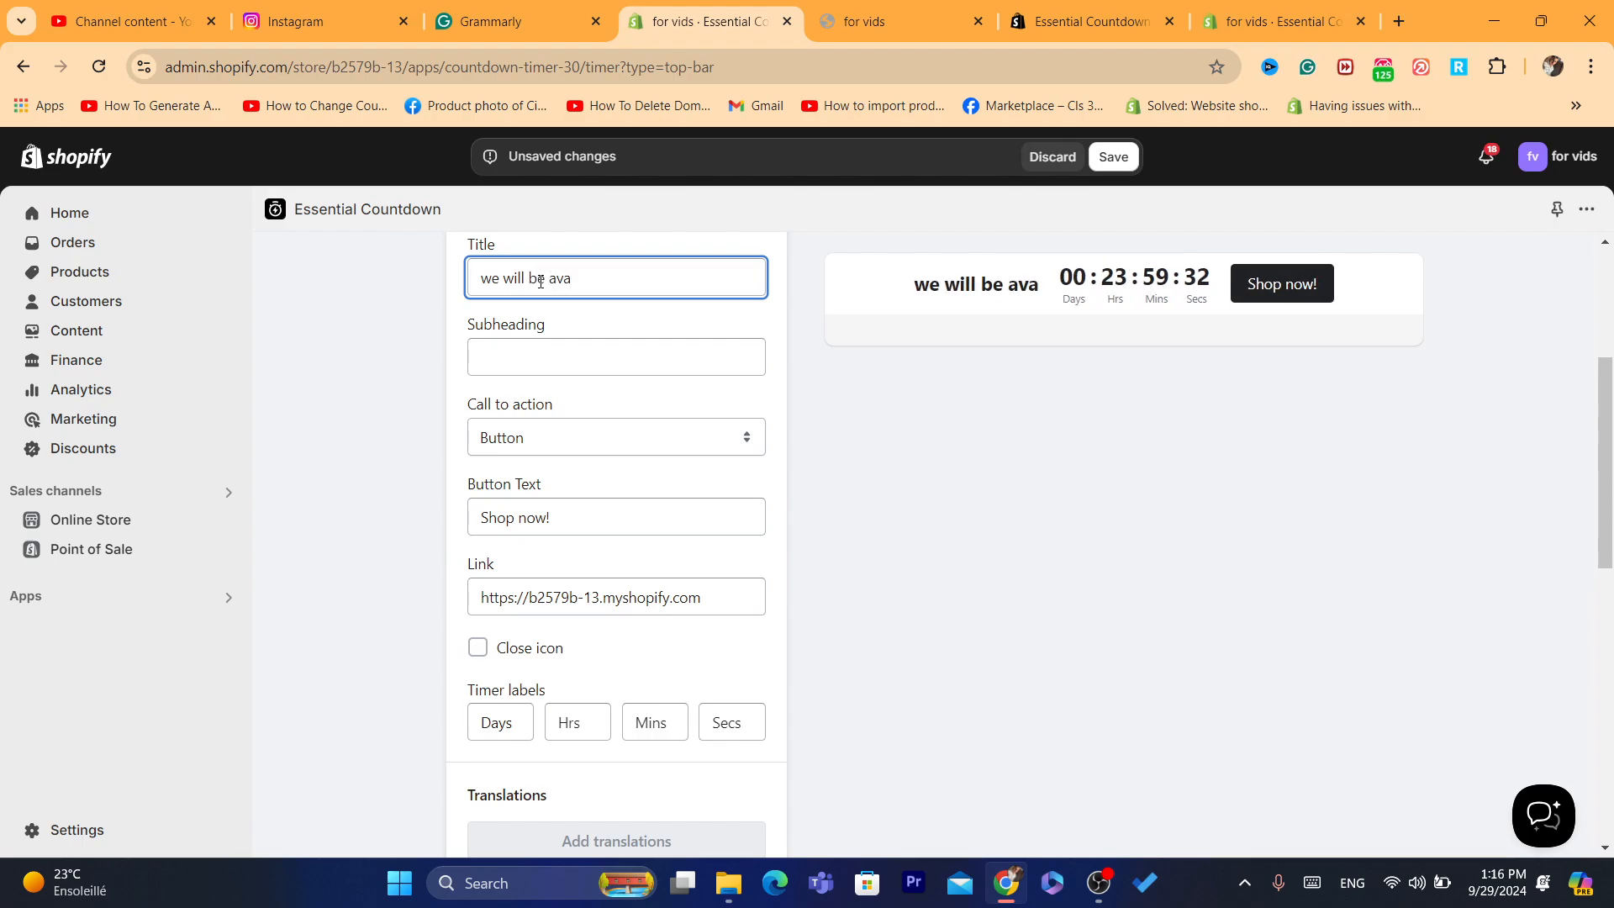
pyautogui.write('la')
pyautogui.press('BackSpace')
pyautogui.write('i')
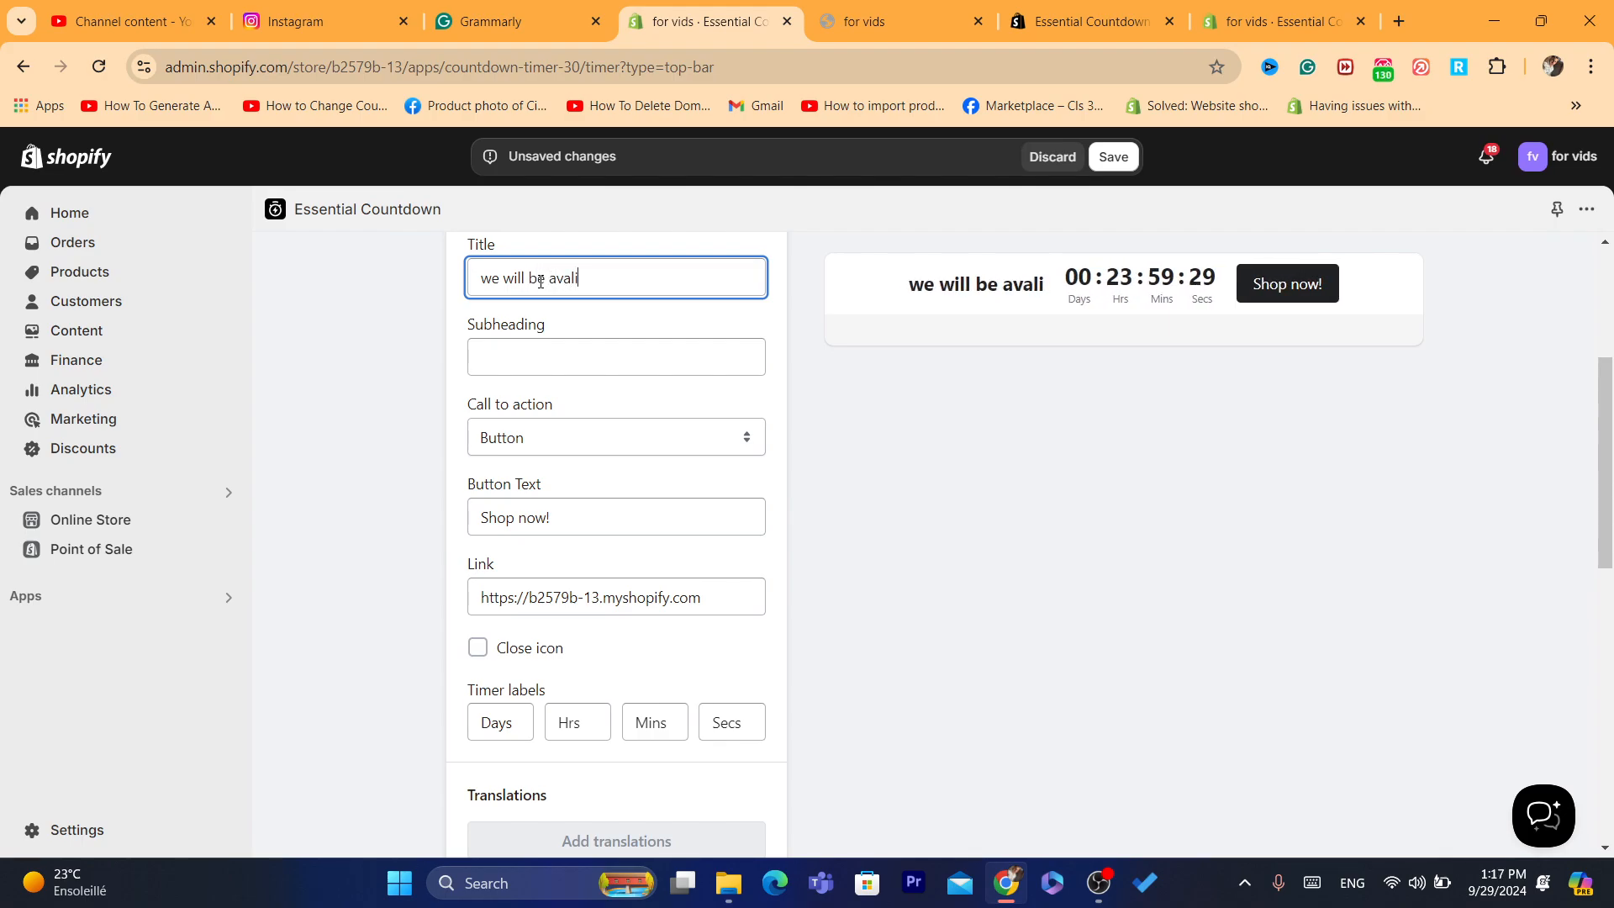
pyautogui.write('able in')
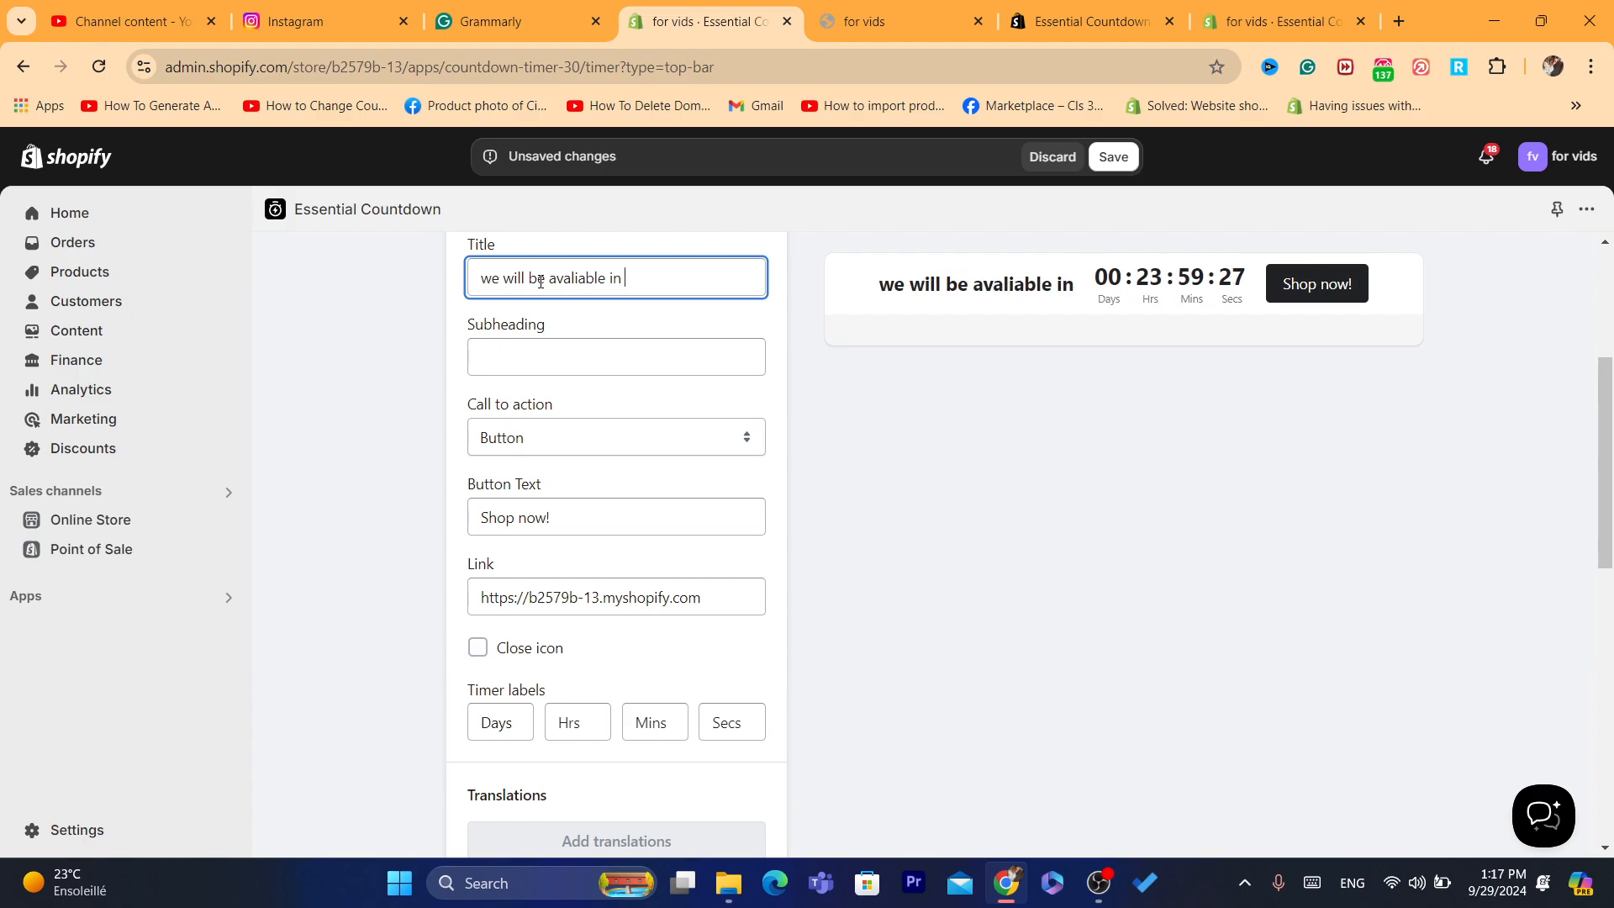
pyautogui.moveTo(1108, 274); pyautogui.dragTo(1220, 272)
pyautogui.click(1227, 270)
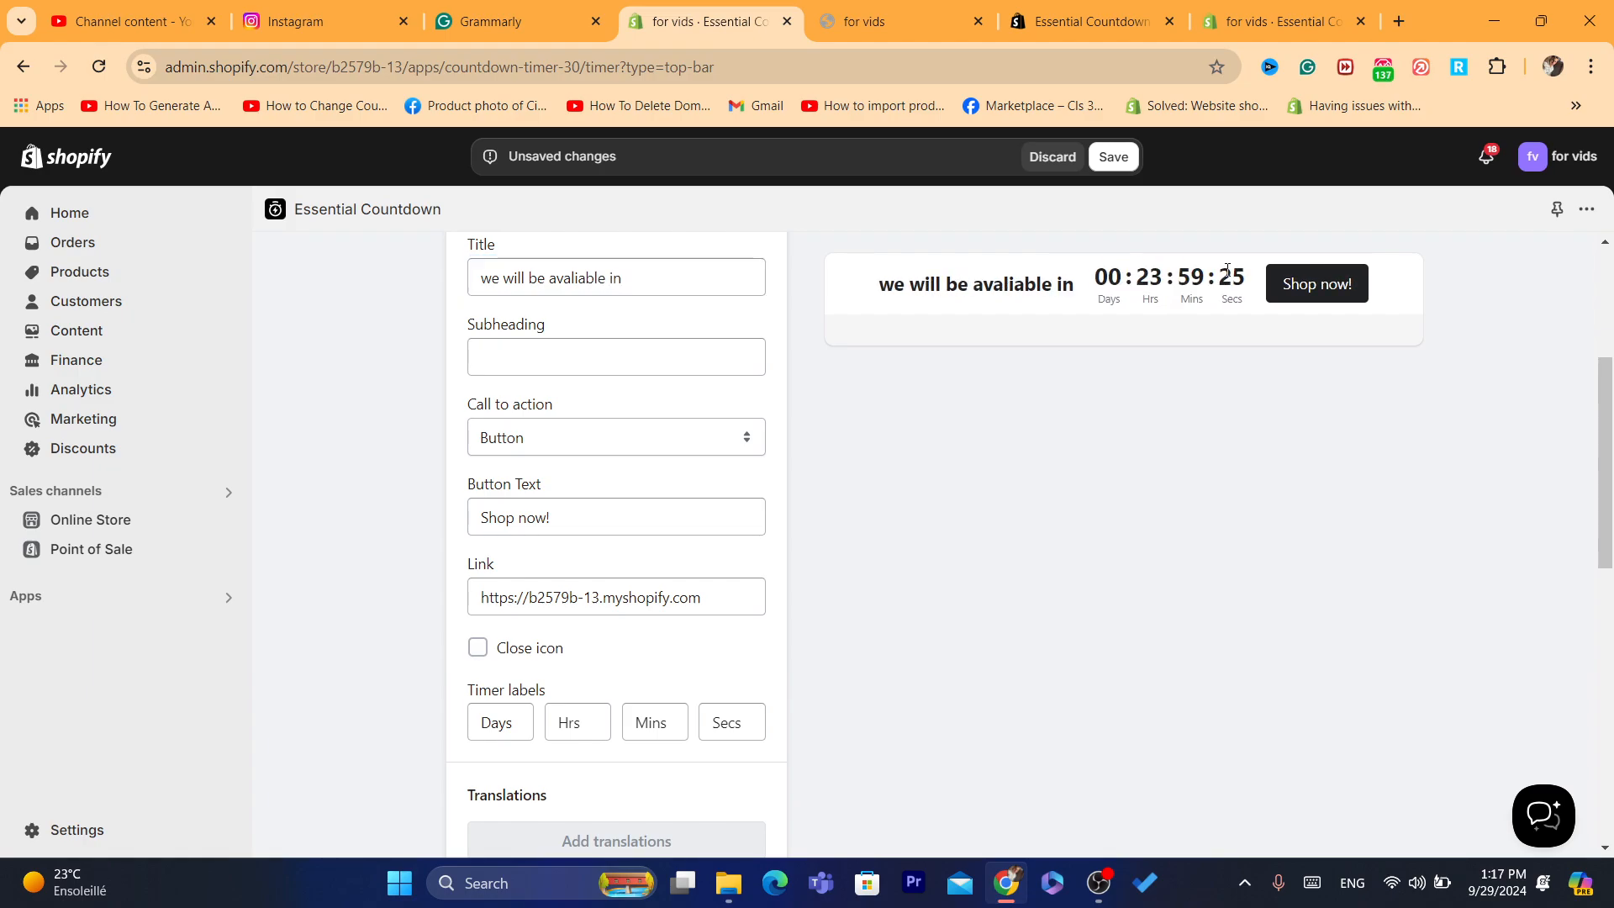
# Review the timer's button text, link and remaining content settings, and continue to the design settings
pyautogui.scroll(-1, 756, 457)
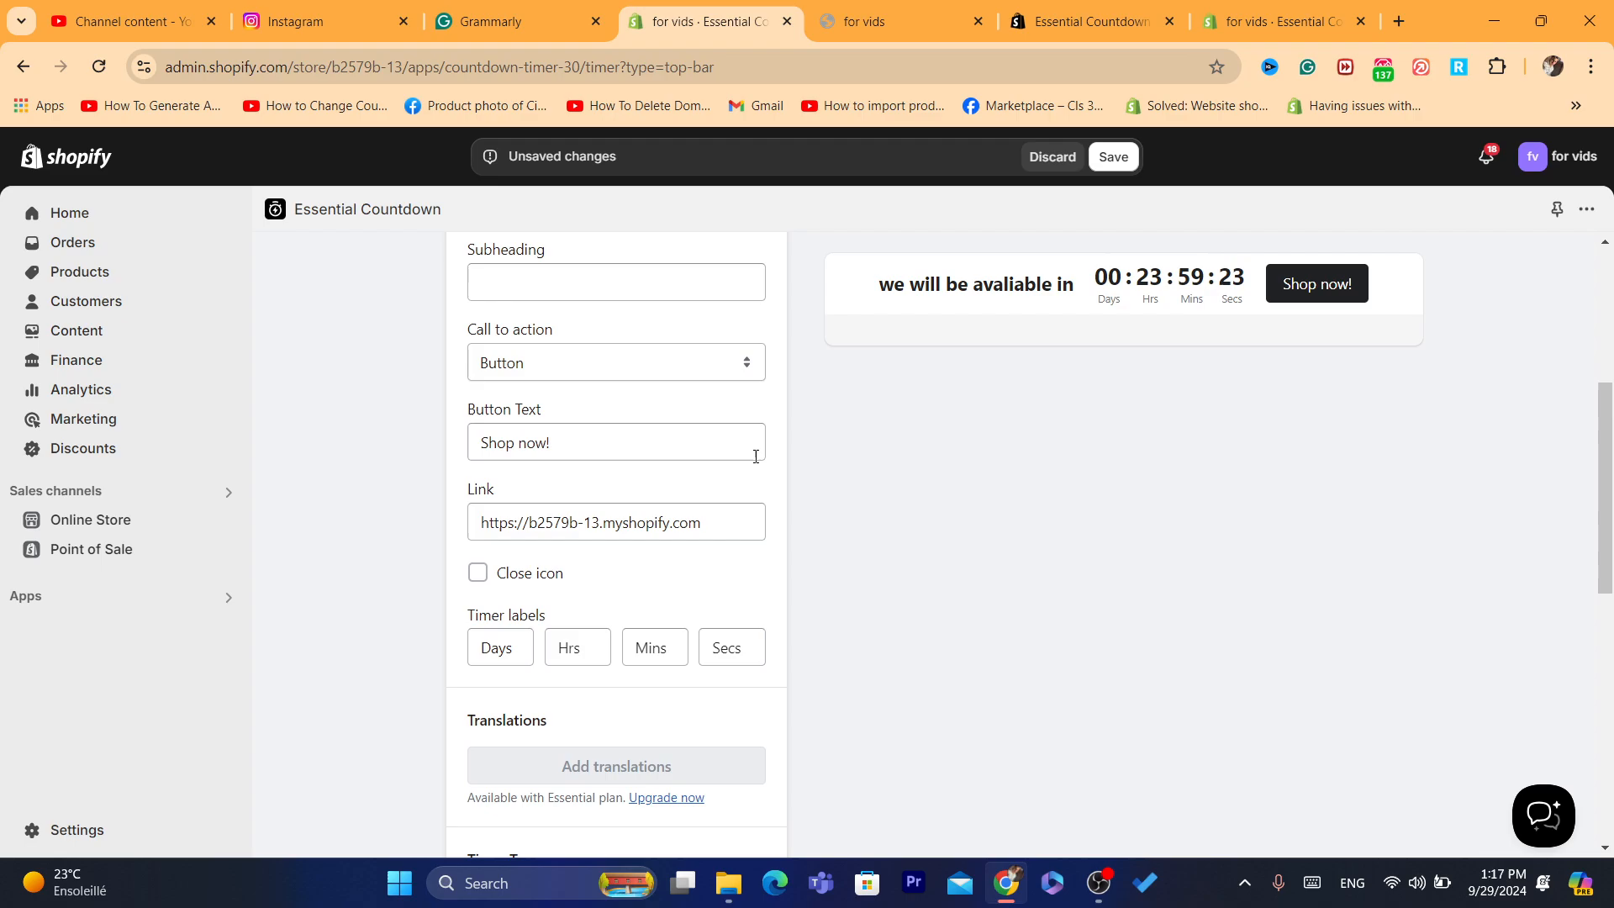
pyautogui.tripleClick(622, 453)
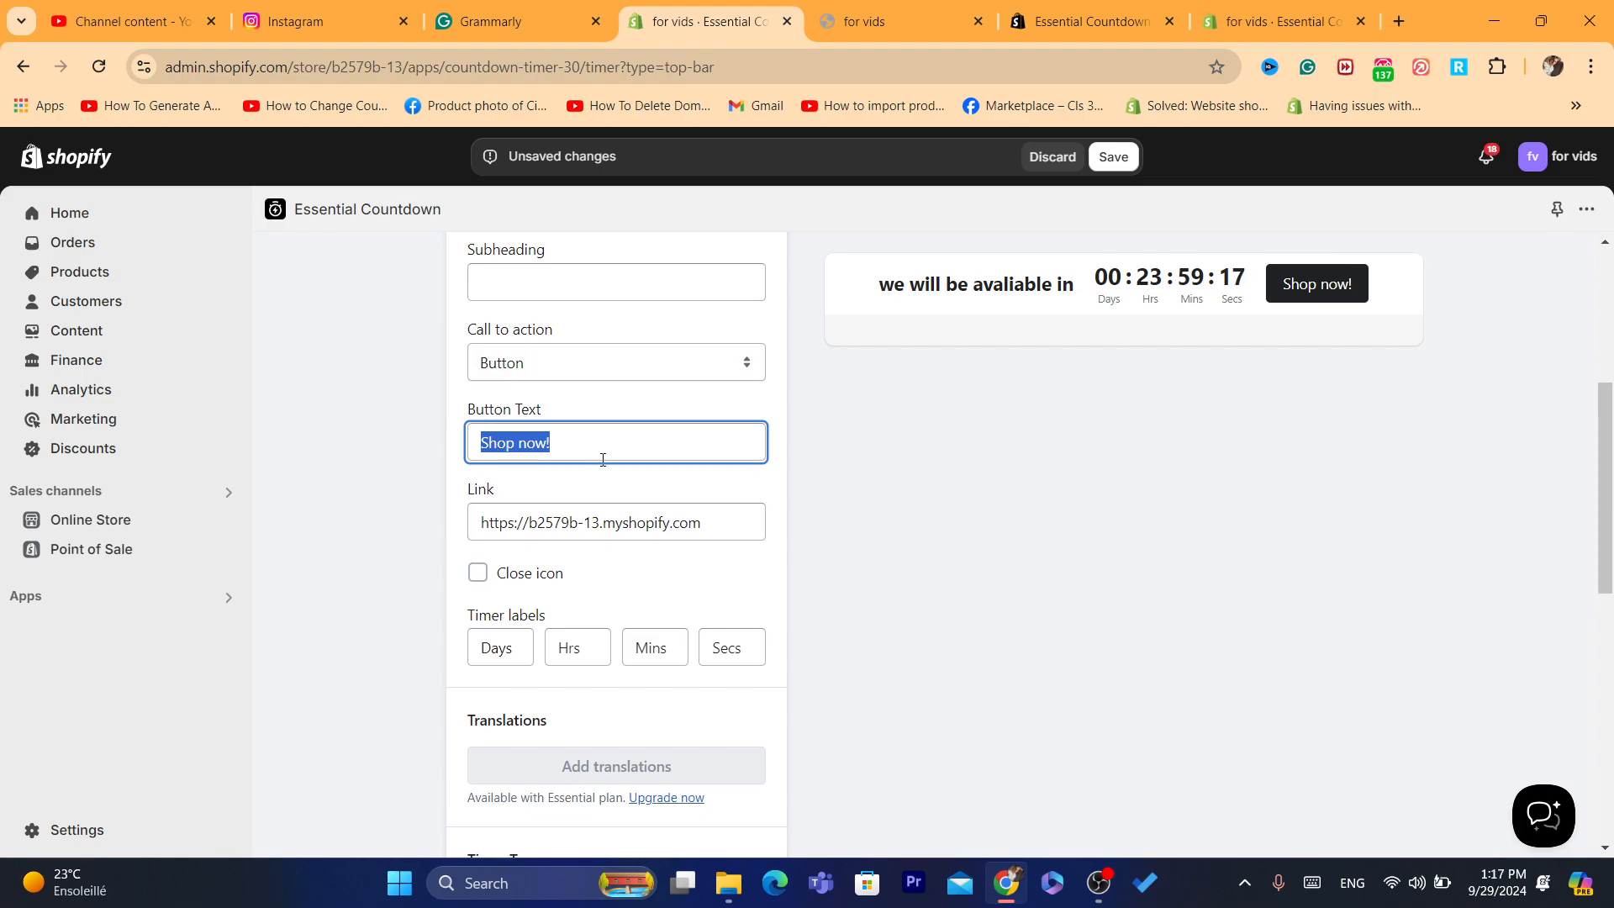
pyautogui.moveTo(1611, 440); pyautogui.dragTo(1611, 462)
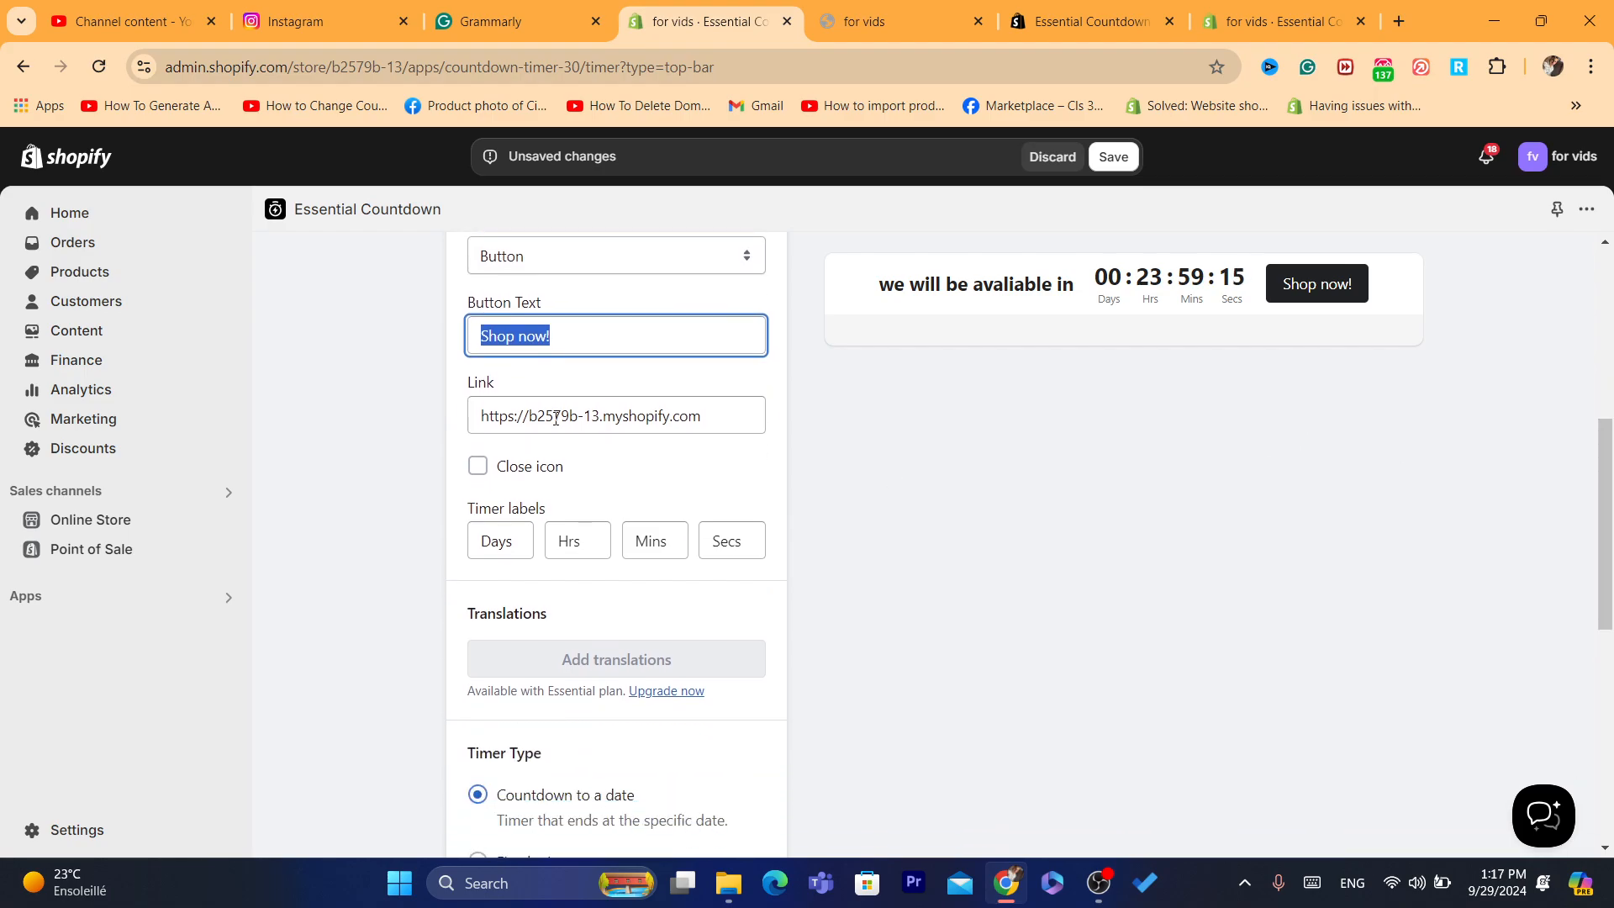
pyautogui.click(556, 419)
pyautogui.click(874, 466)
pyautogui.moveTo(1608, 523); pyautogui.dragTo(1611, 735)
pyautogui.click(606, 795)
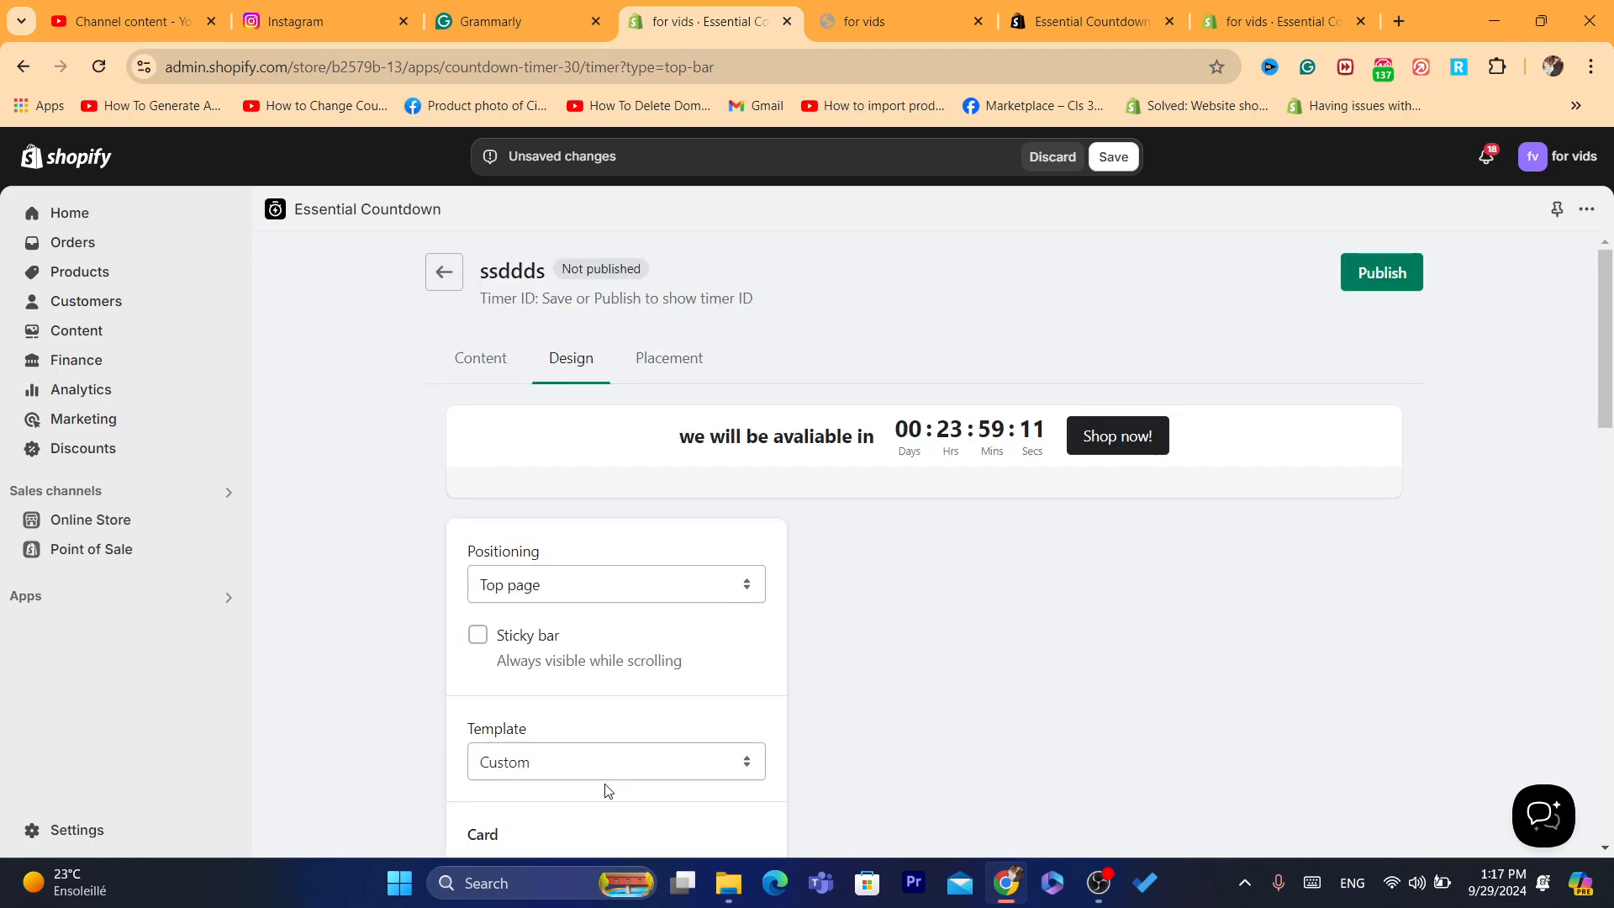
# Look through the timer's size, color and button design settings, and continue to the placement settings
pyautogui.moveTo(1604, 363); pyautogui.dragTo(1591, 688)
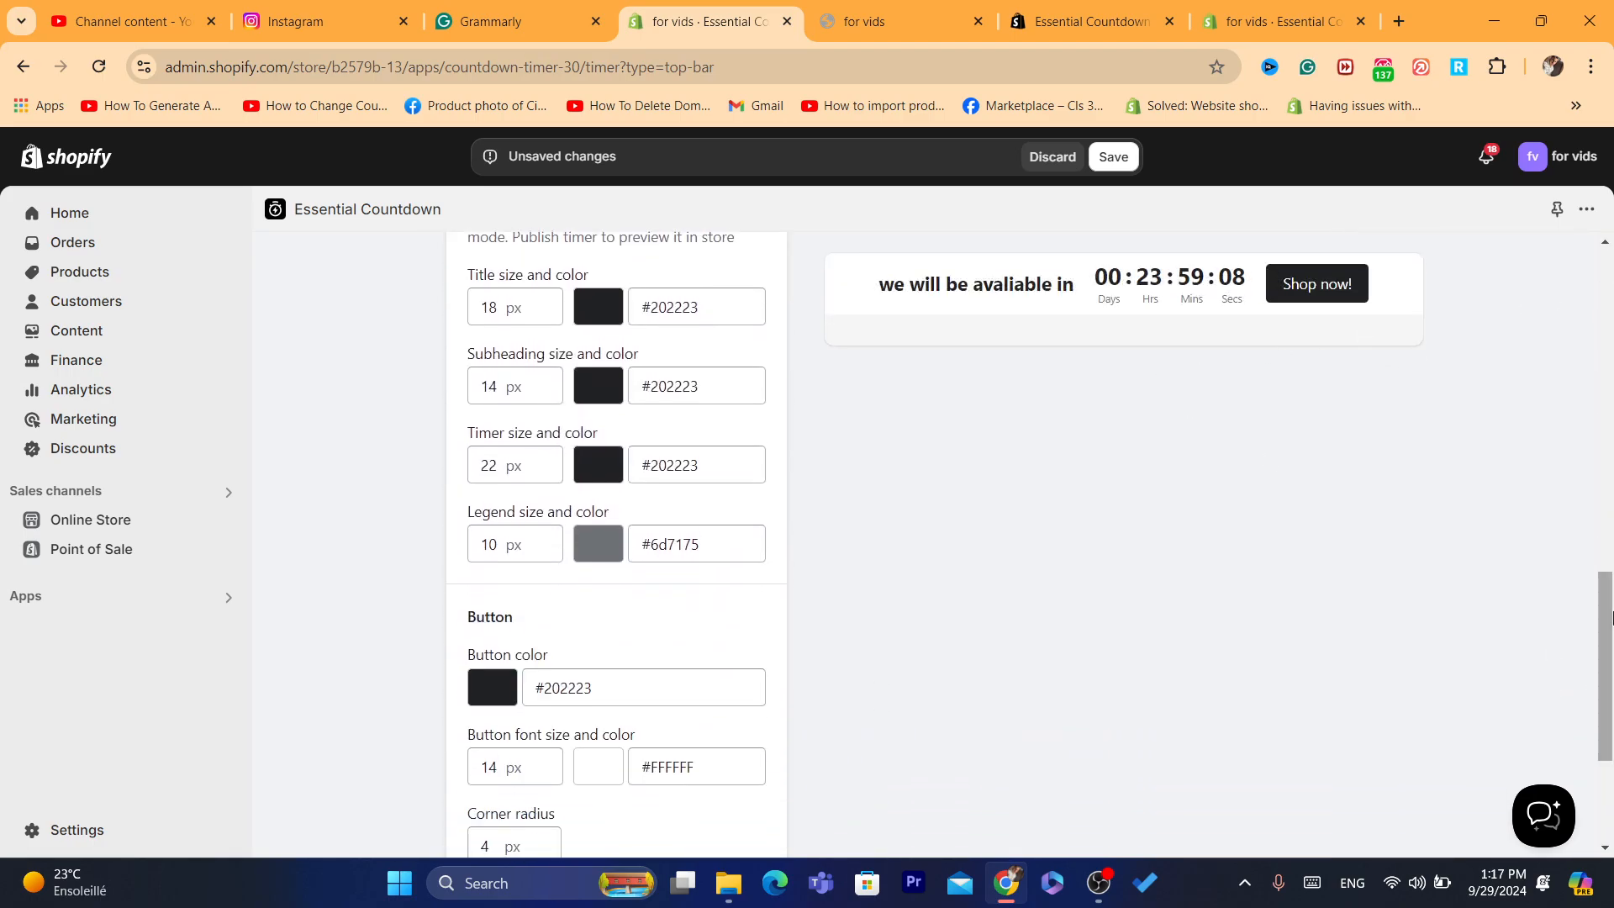
pyautogui.scroll(-3, 1604, 664)
pyautogui.click(635, 799)
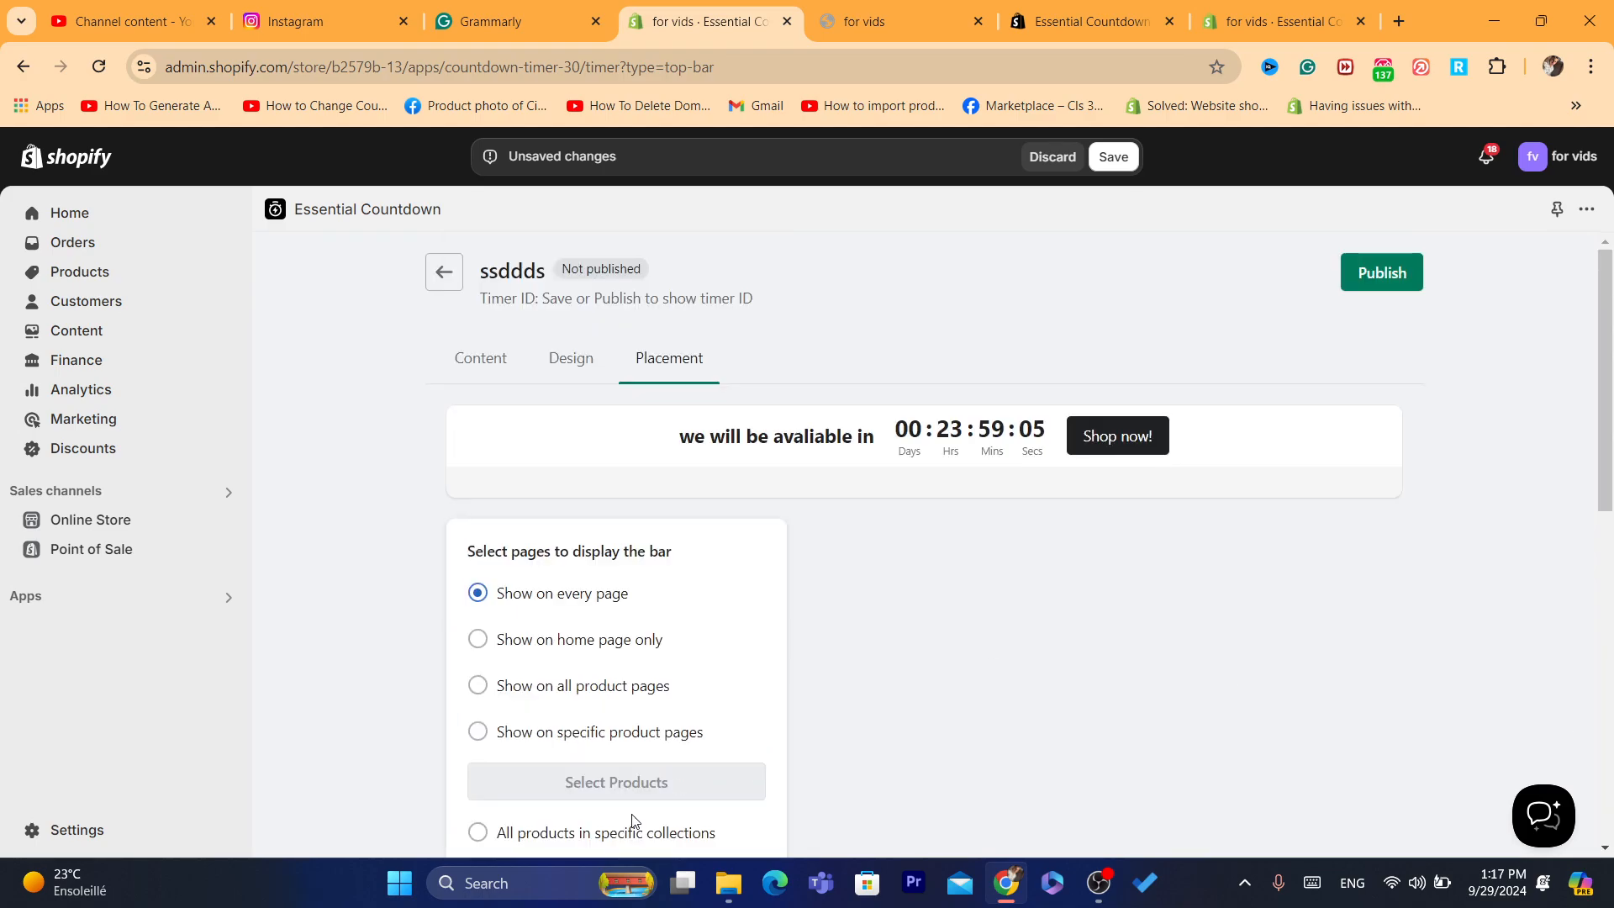
# Review the page display options and set the timer's placement to Custom position
pyautogui.scroll(-6, 1611, 619)
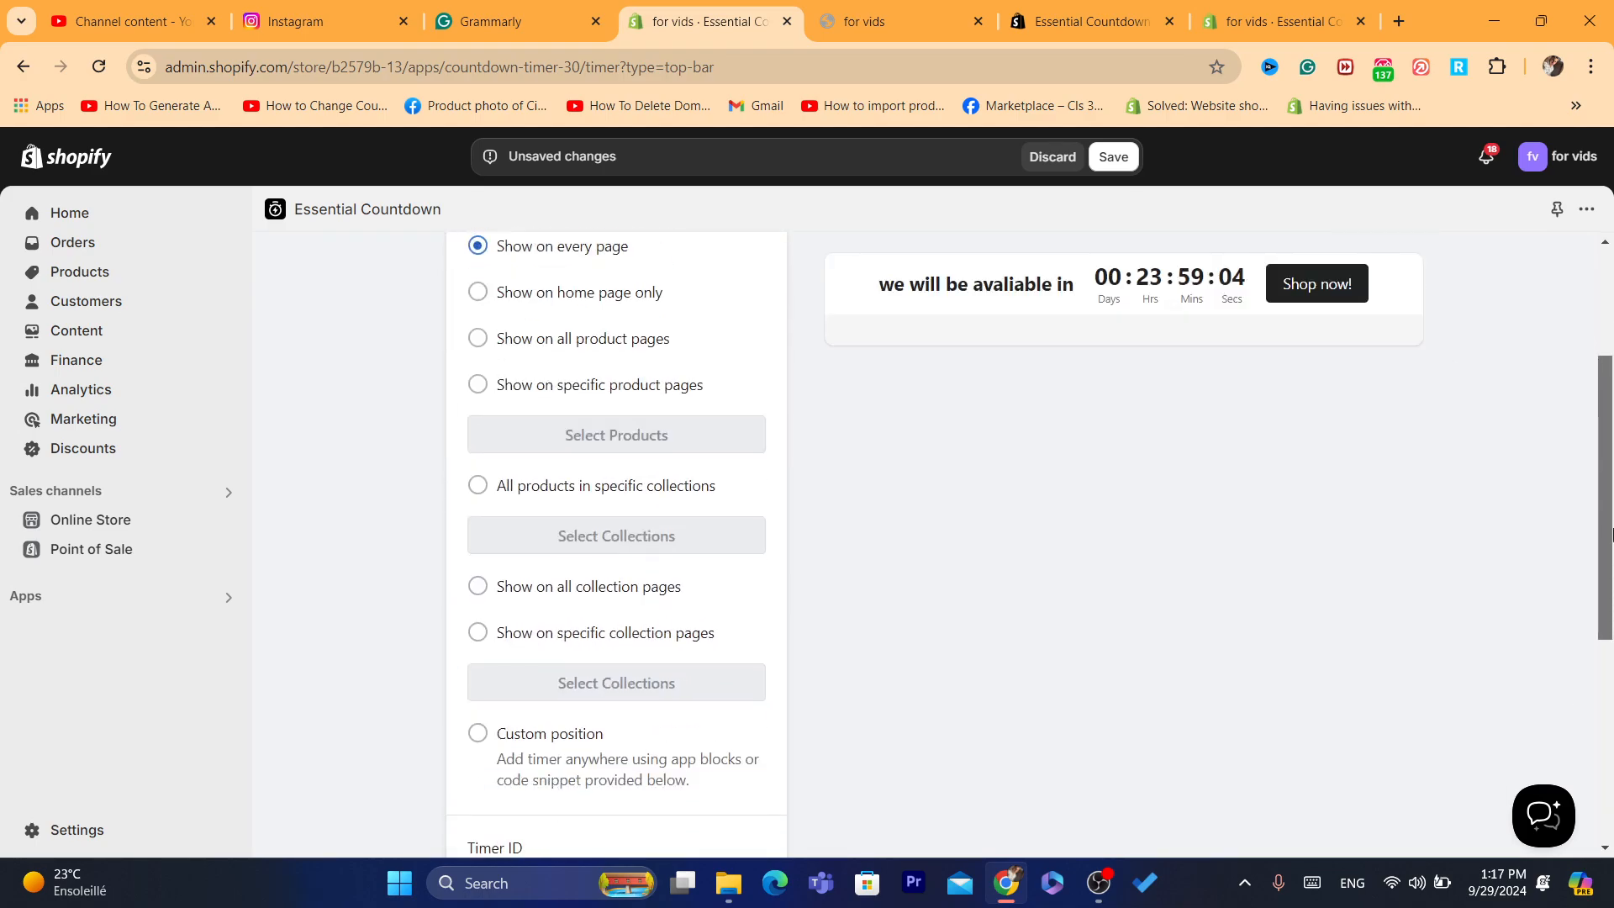
pyautogui.scroll(-3, 1612, 620)
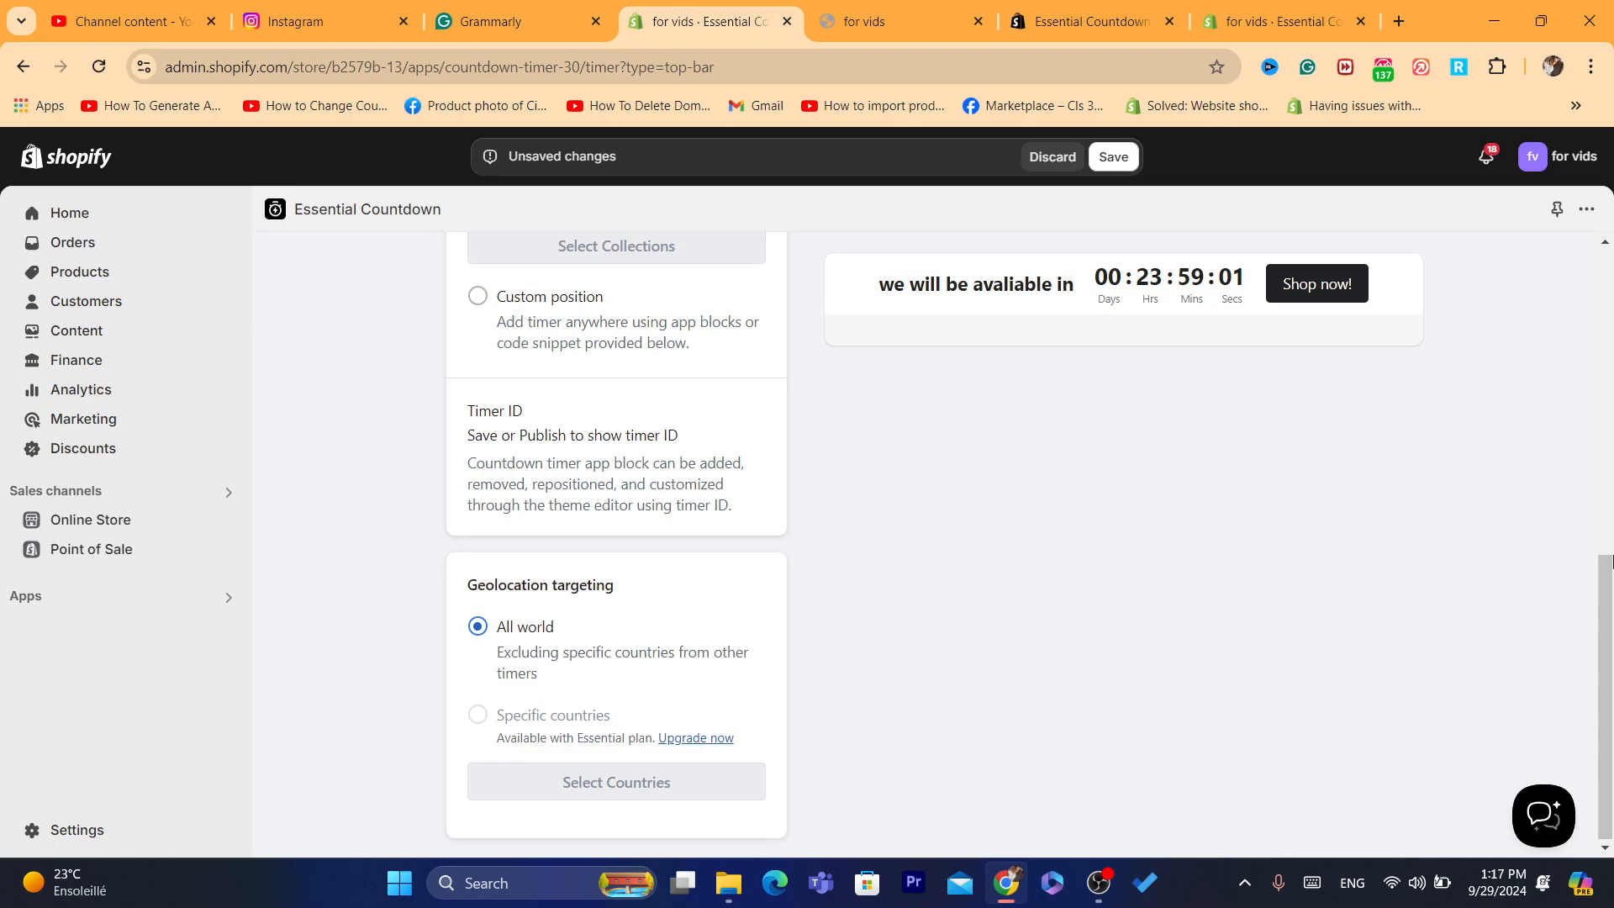
pyautogui.scroll(6, 1612, 561)
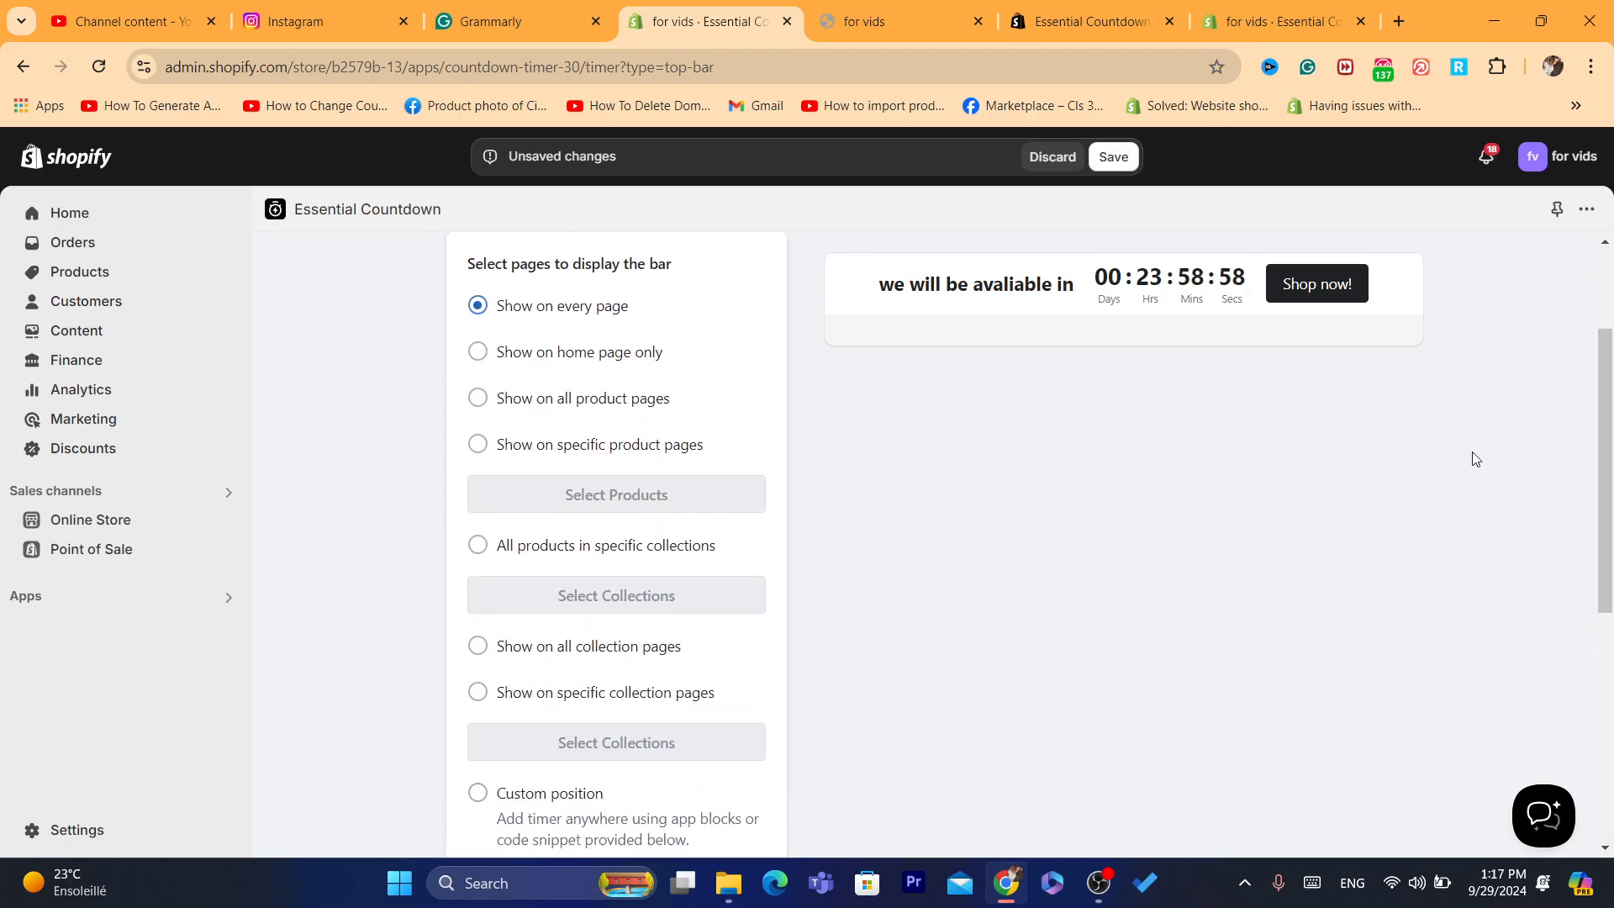
pyautogui.scroll(-3, 574, 512)
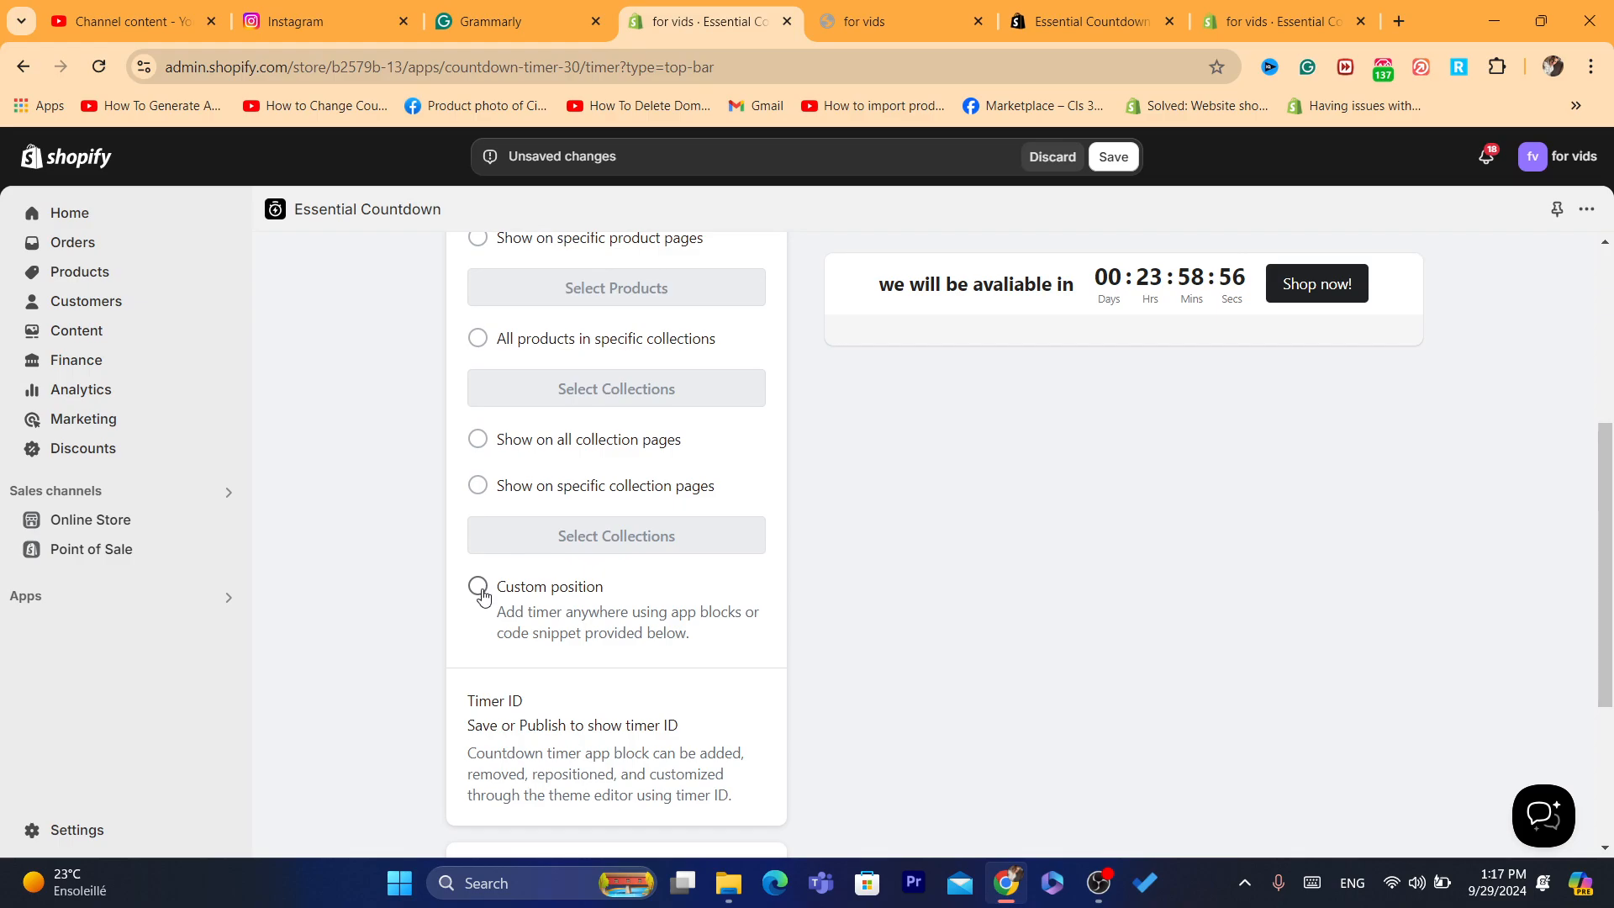
pyautogui.click(478, 587)
pyautogui.scroll(-5, 785, 672)
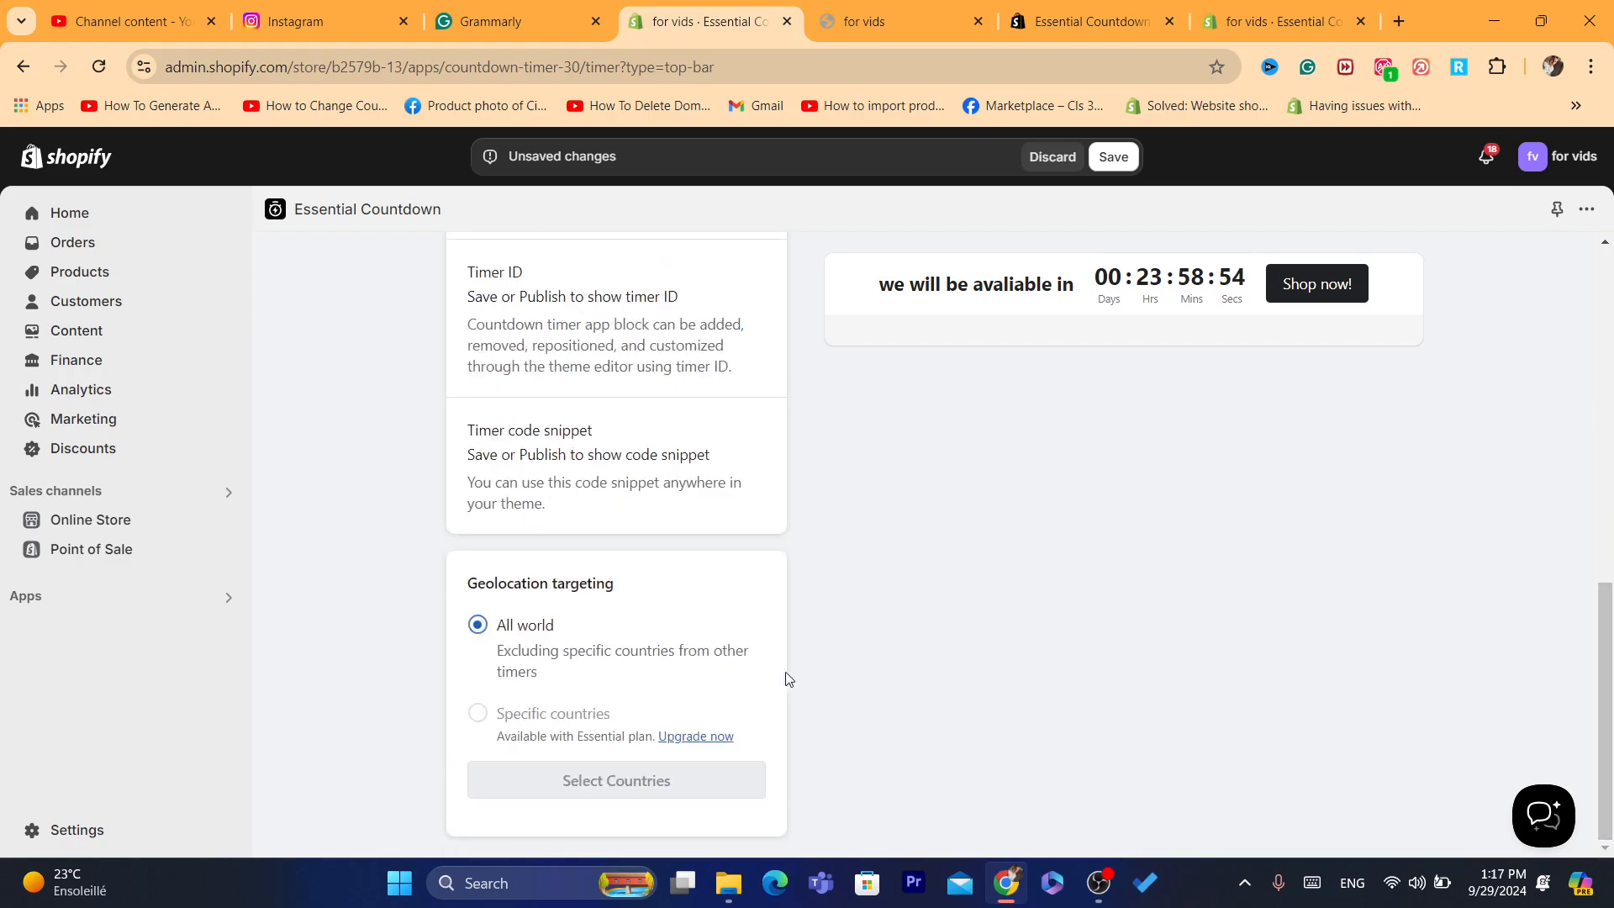
# Save and publish the timer, and bring its timer code snippet into view
pyautogui.click(1103, 157)
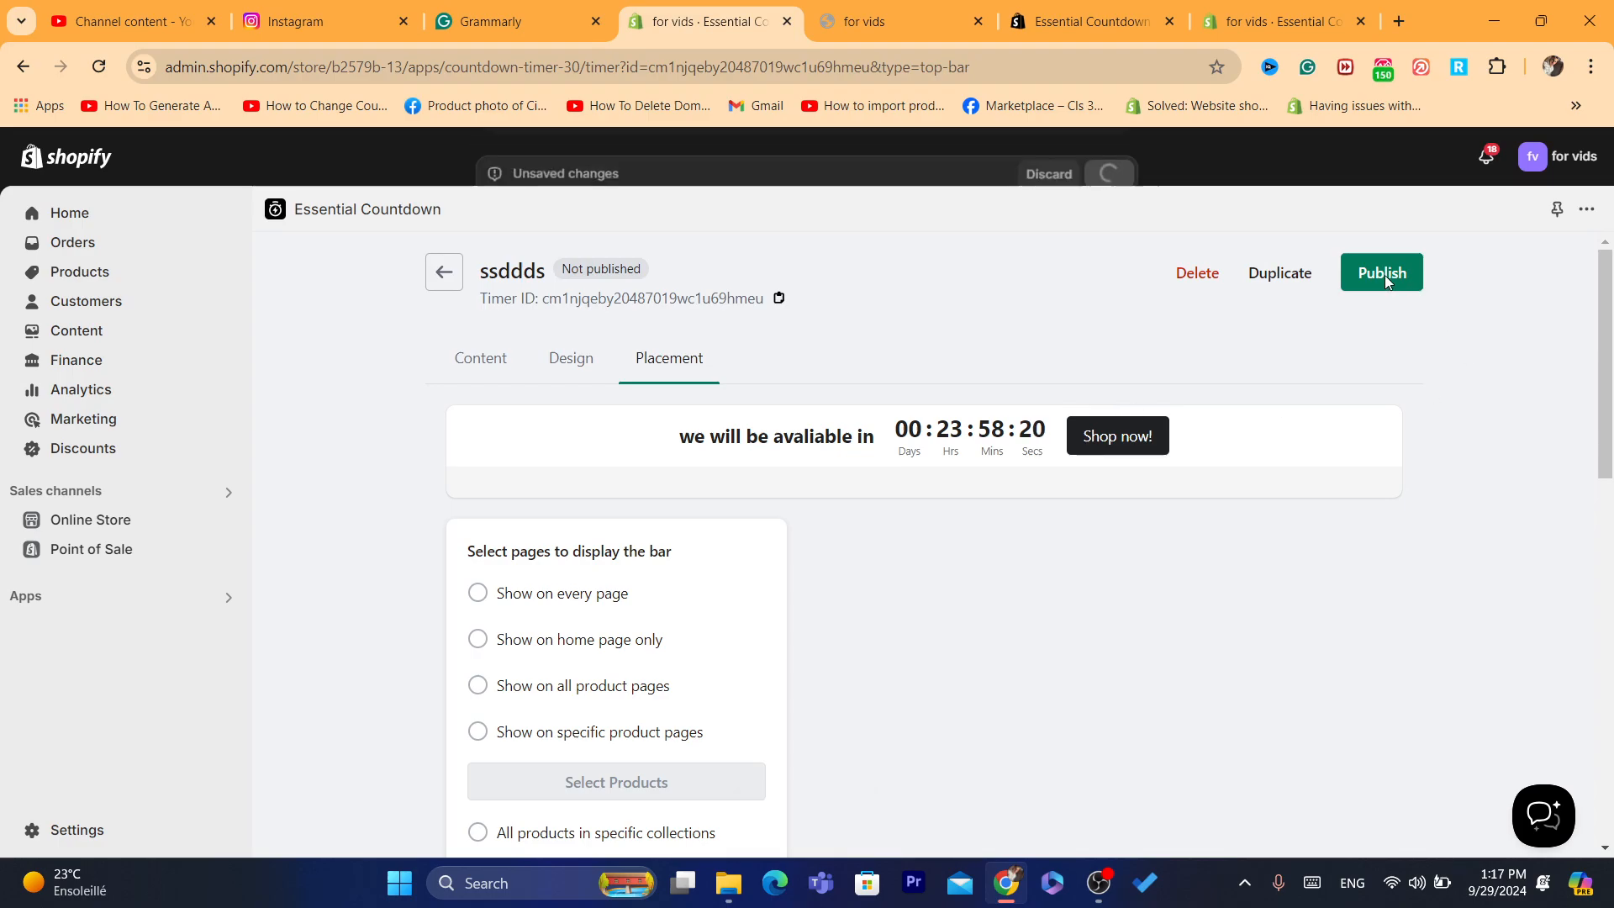
pyautogui.click(1398, 274)
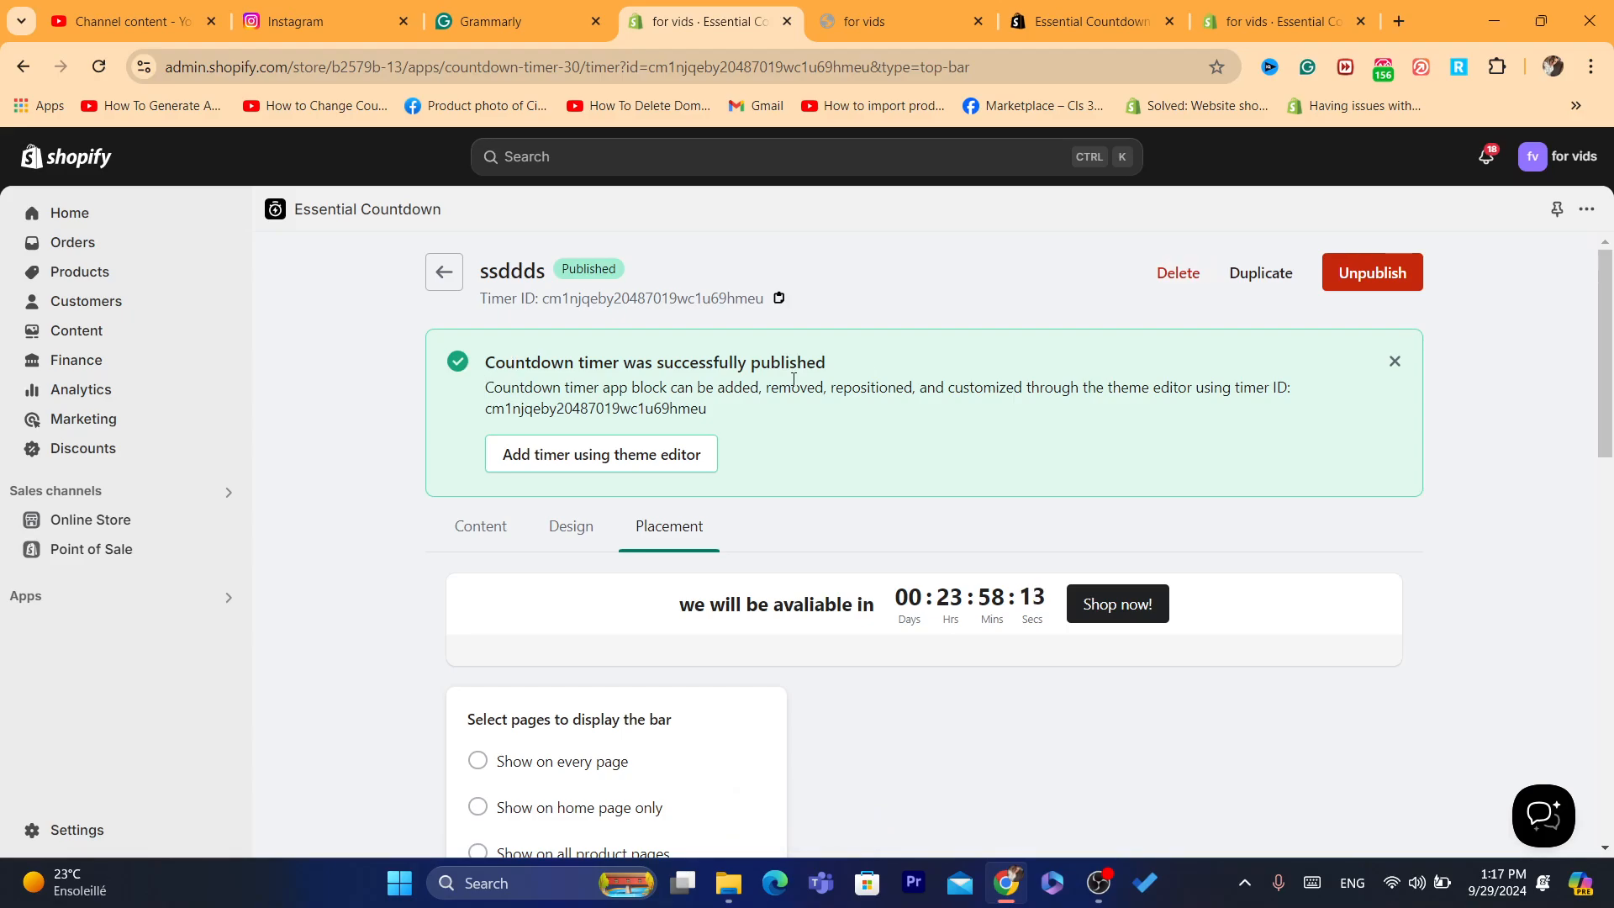
pyautogui.moveTo(1604, 353); pyautogui.dragTo(1604, 702)
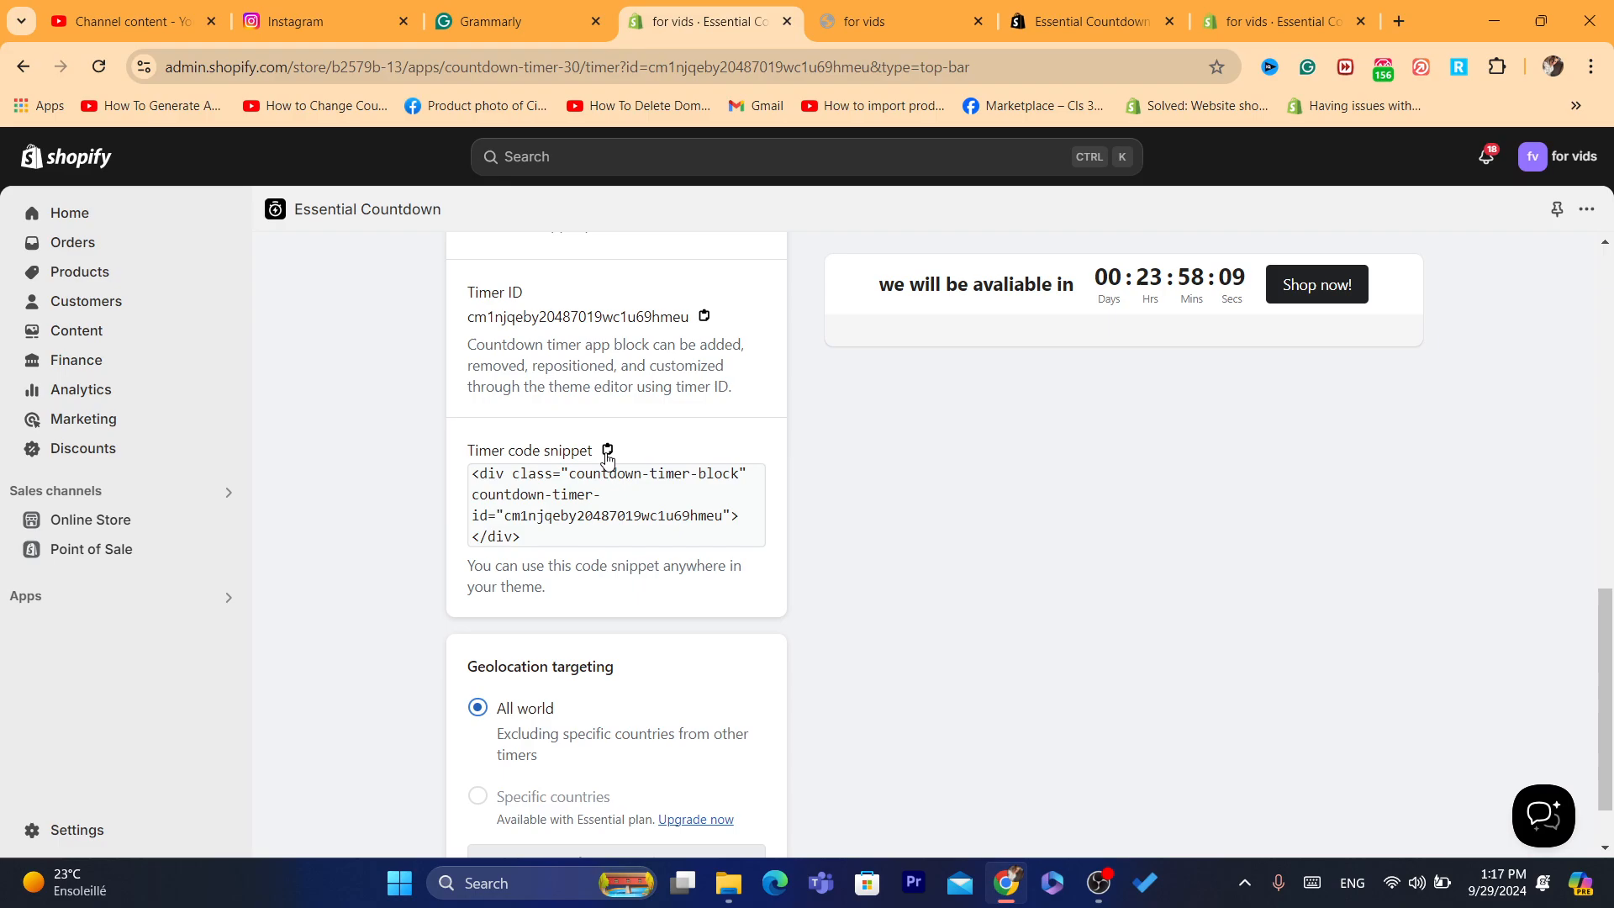
# Copy the timer's code snippet, and replace it on the clipboard with a copy of the timer ID
pyautogui.click(607, 451)
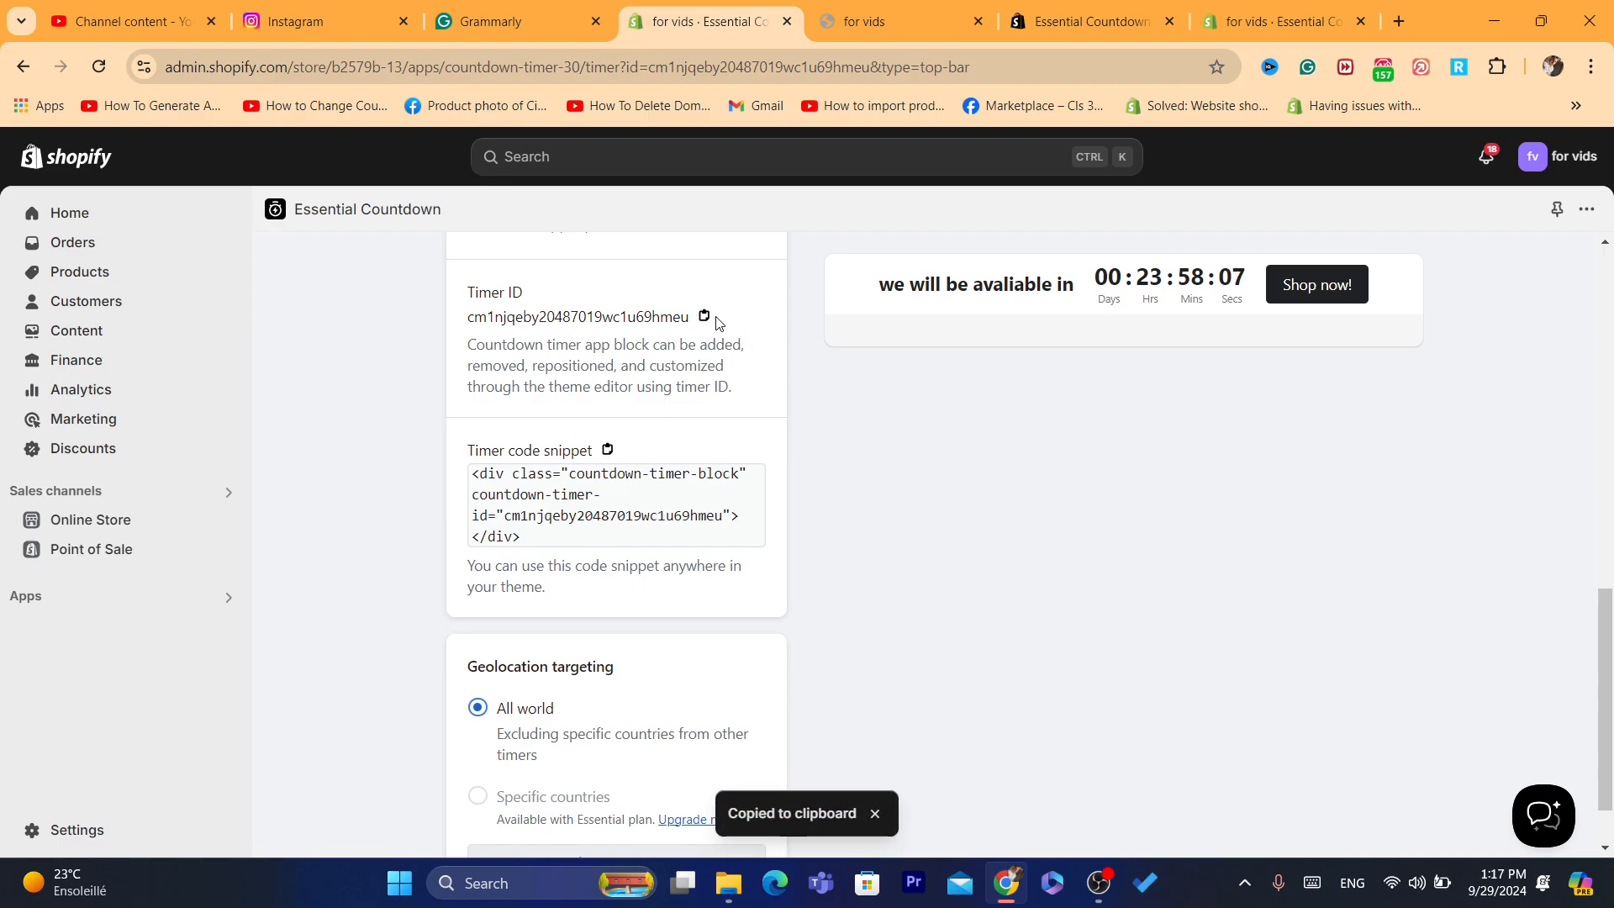
pyautogui.scroll(1, 654, 501)
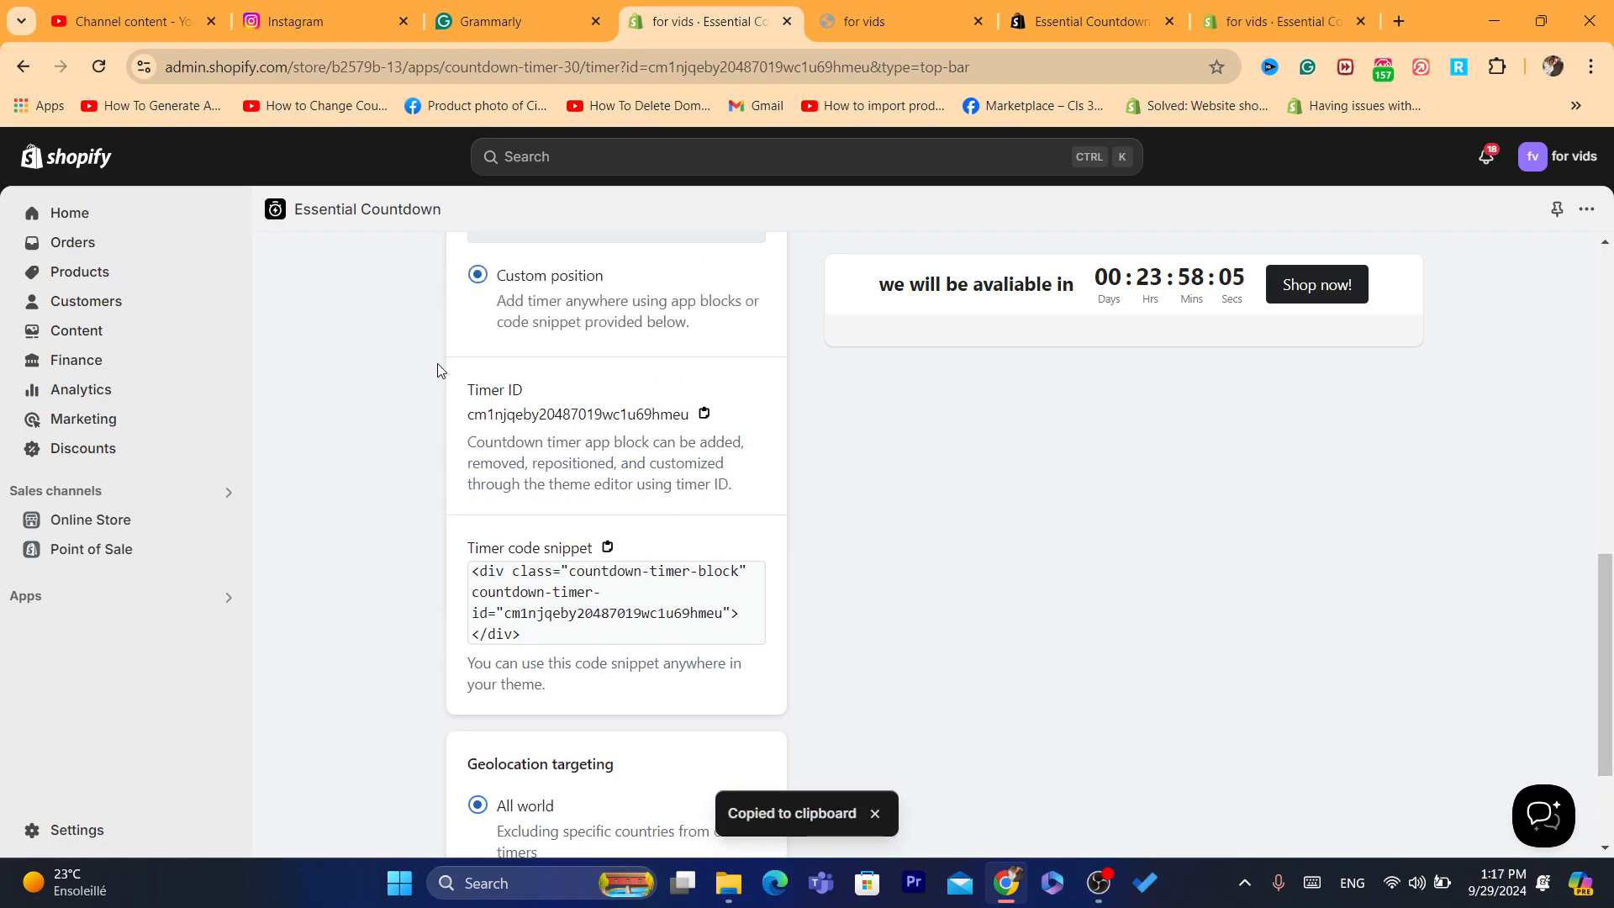
pyautogui.moveTo(480, 393); pyautogui.dragTo(702, 414)
pyautogui.click(705, 415)
pyautogui.doubleClick(705, 417)
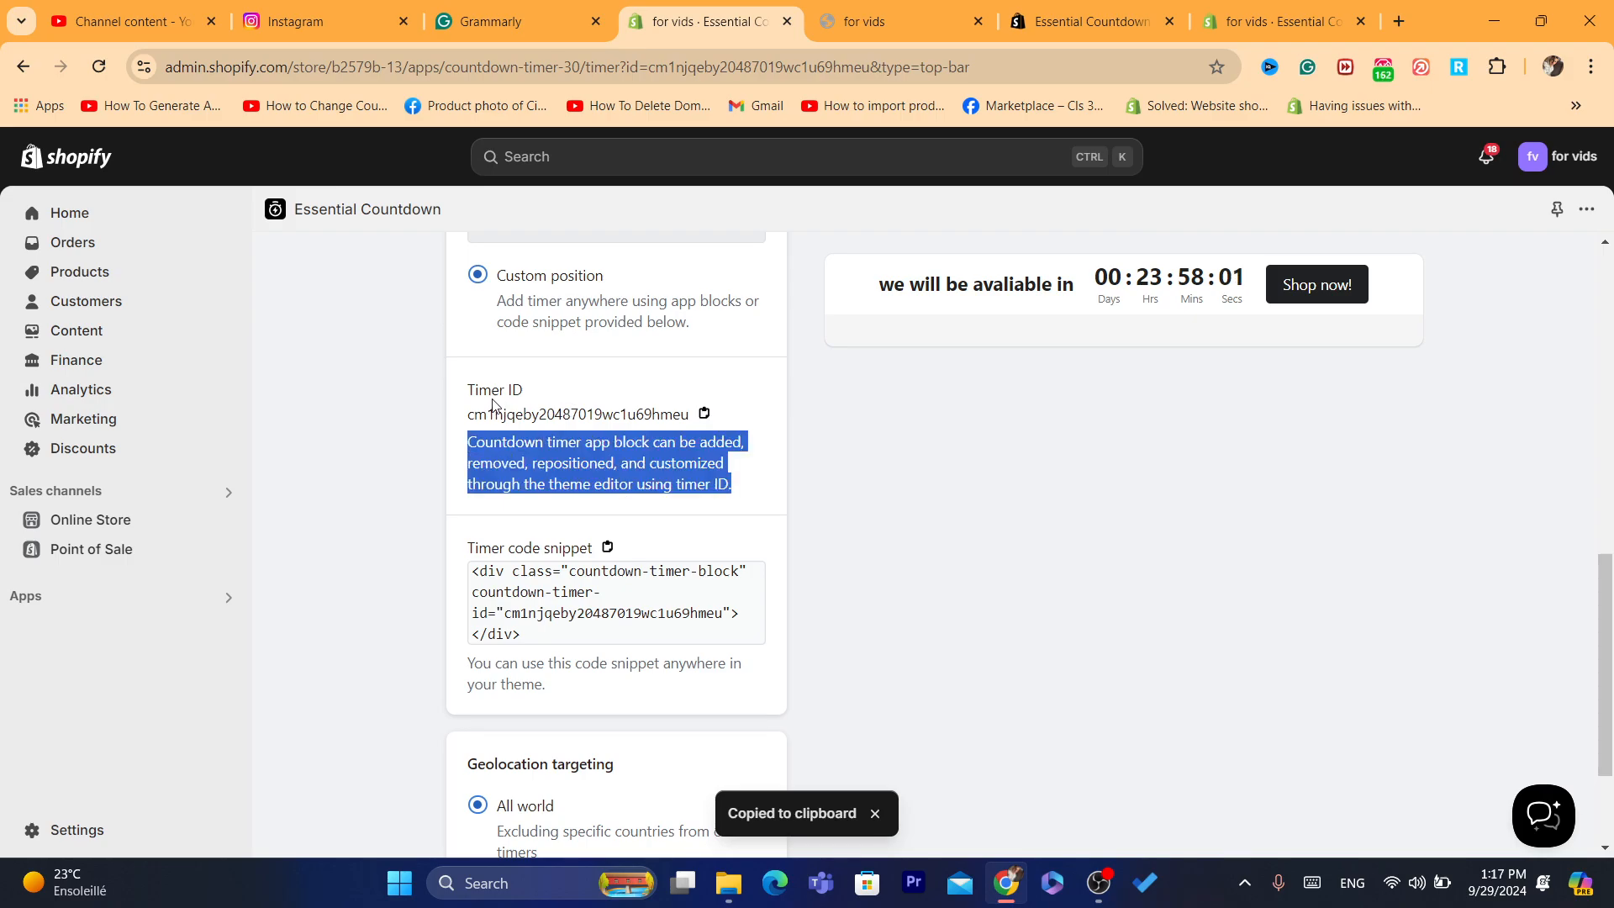
pyautogui.click(706, 418)
# Go to shopify.com in the storefront's browser tab and log in to the store's admin
pyautogui.click(851, 11)
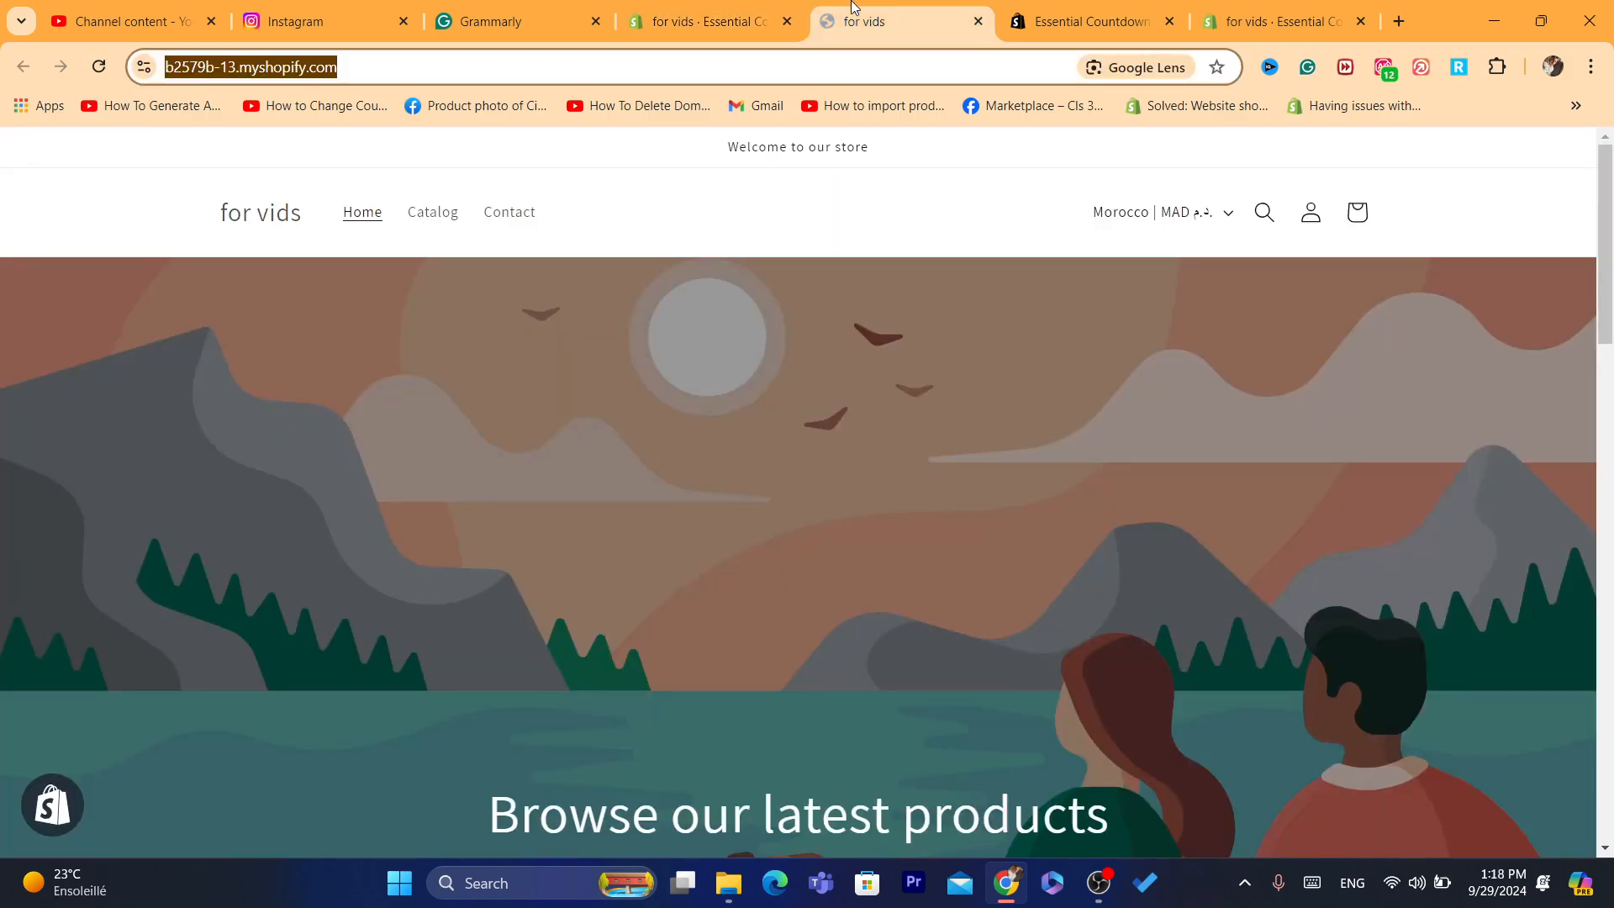
pyautogui.doubleClick(875, 59)
pyautogui.hotkey('ctrl', 'a')
pyautogui.write('s')
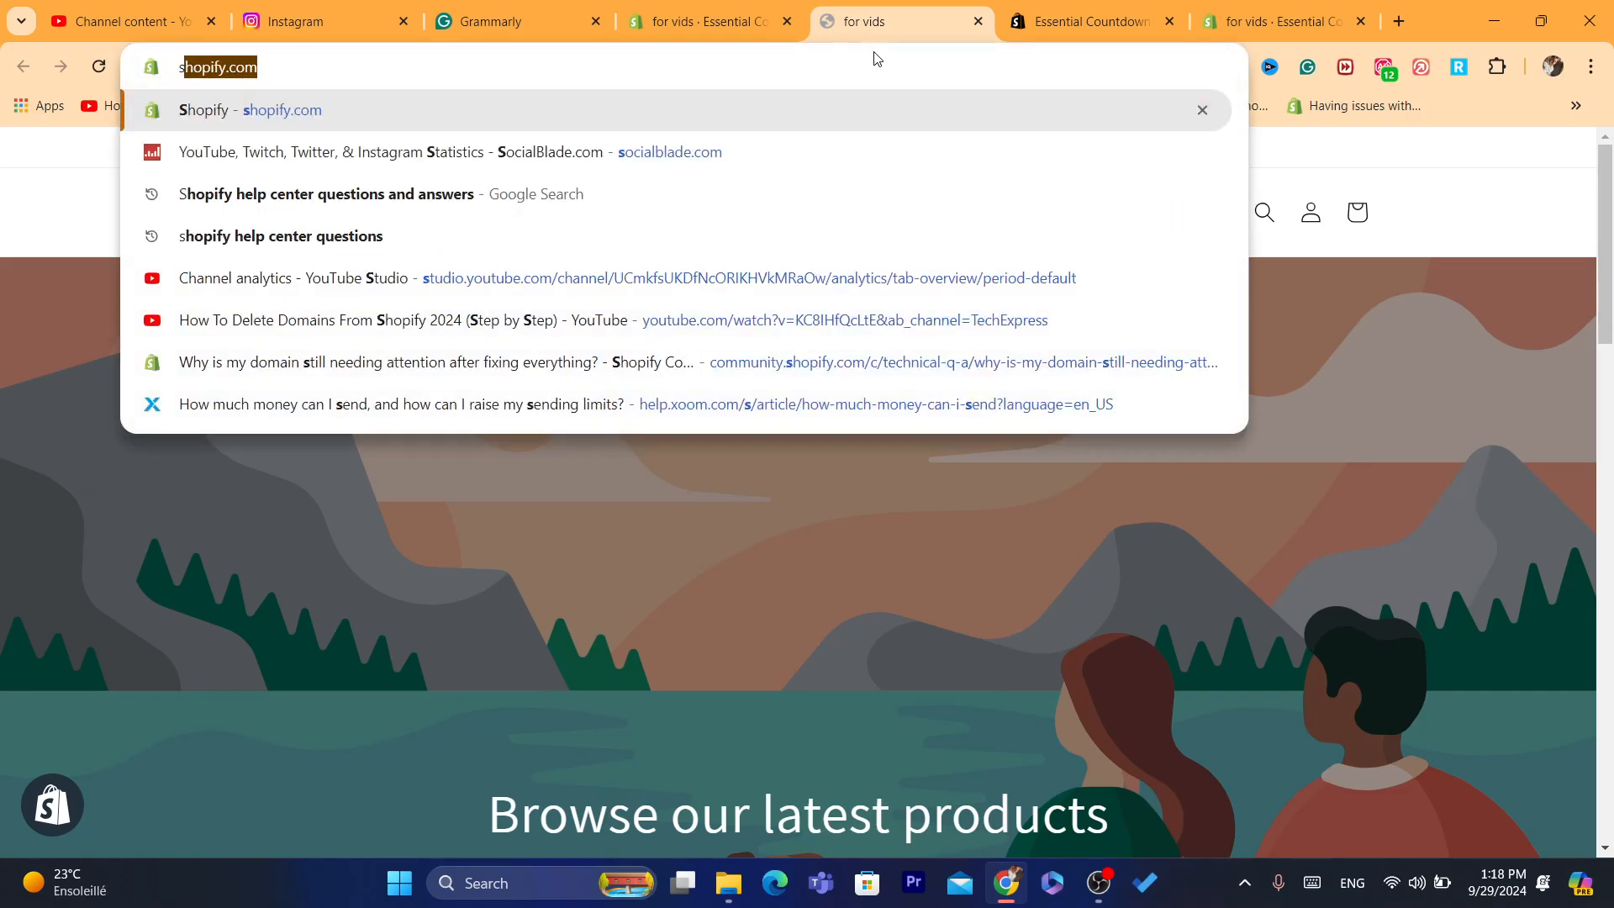
pyautogui.click(812, 105)
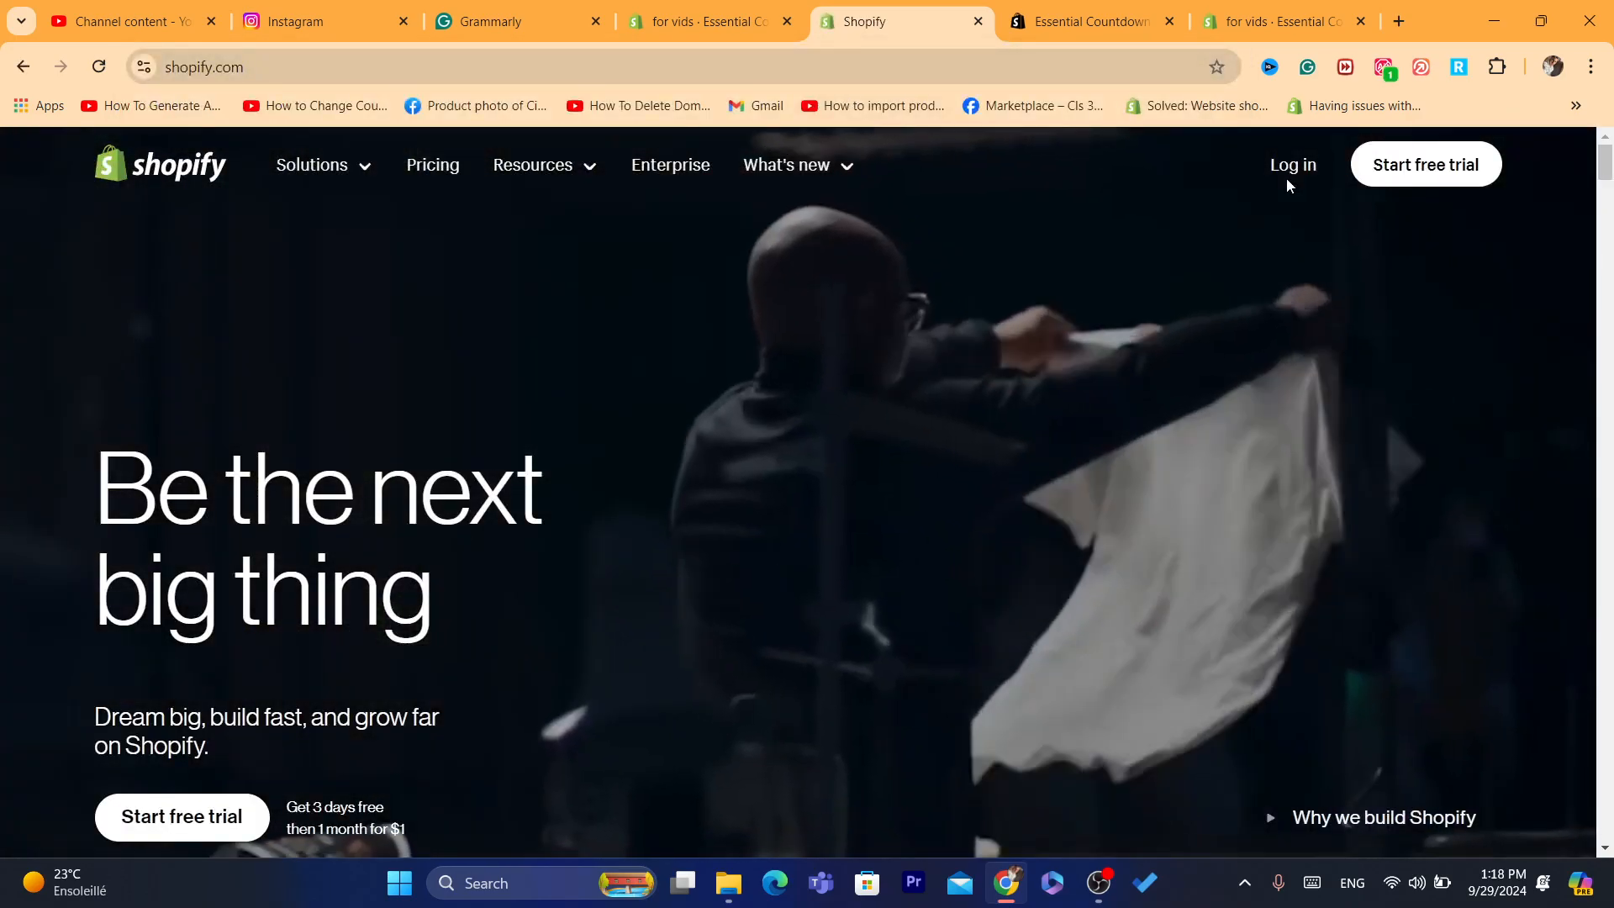
pyautogui.click(1286, 178)
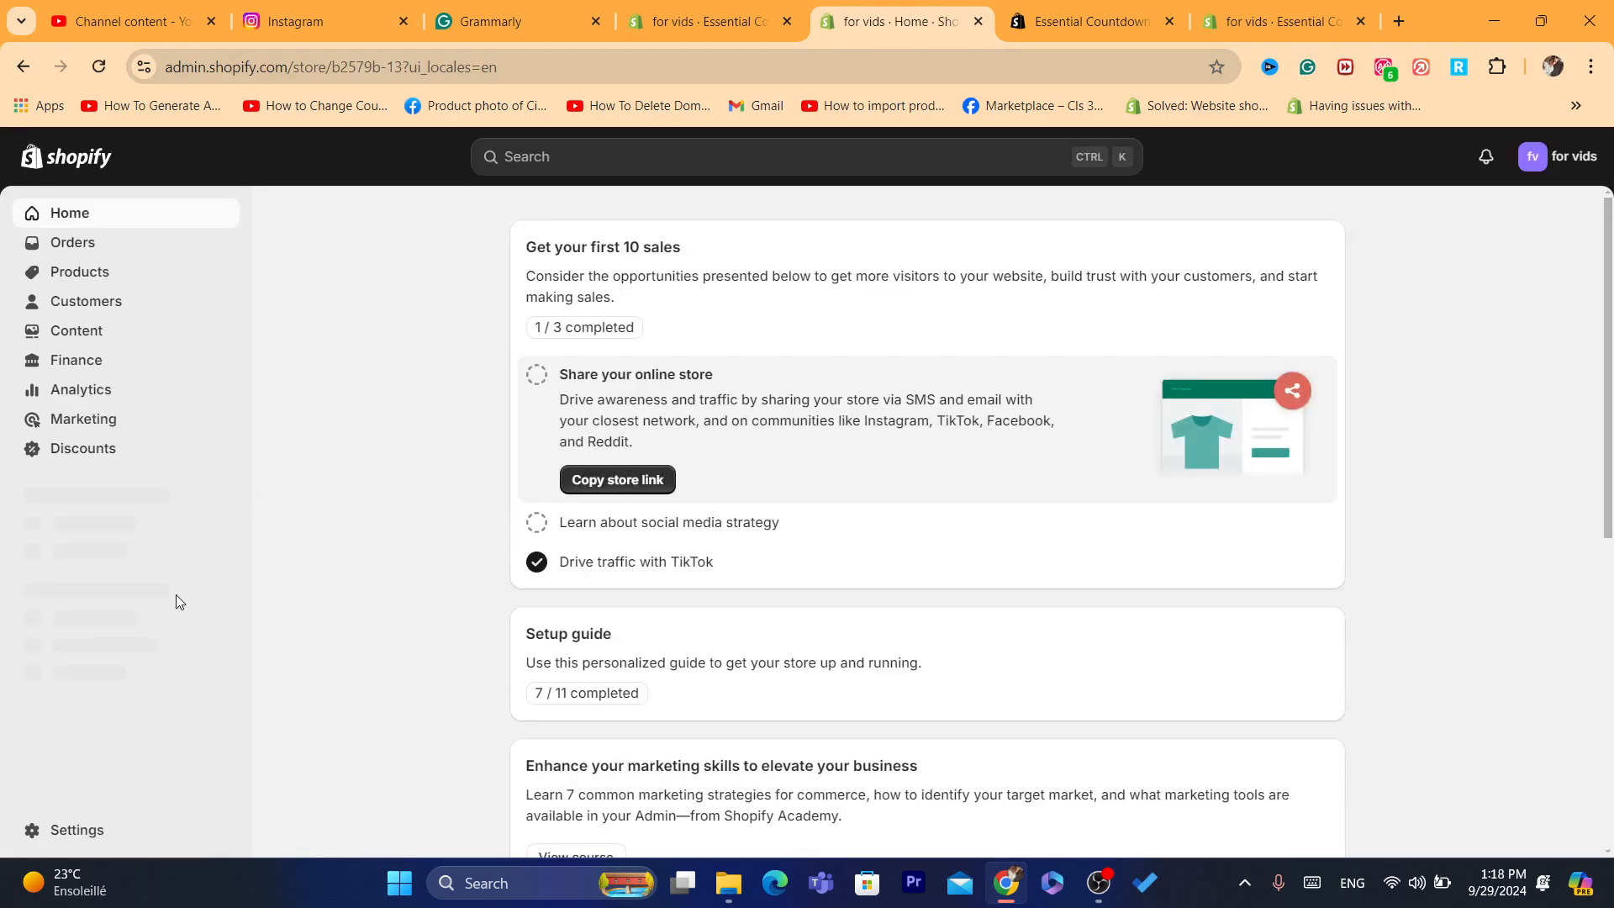
# Open the online store's current Dawn theme for customization and switch to its Password page template
pyautogui.click(108, 521)
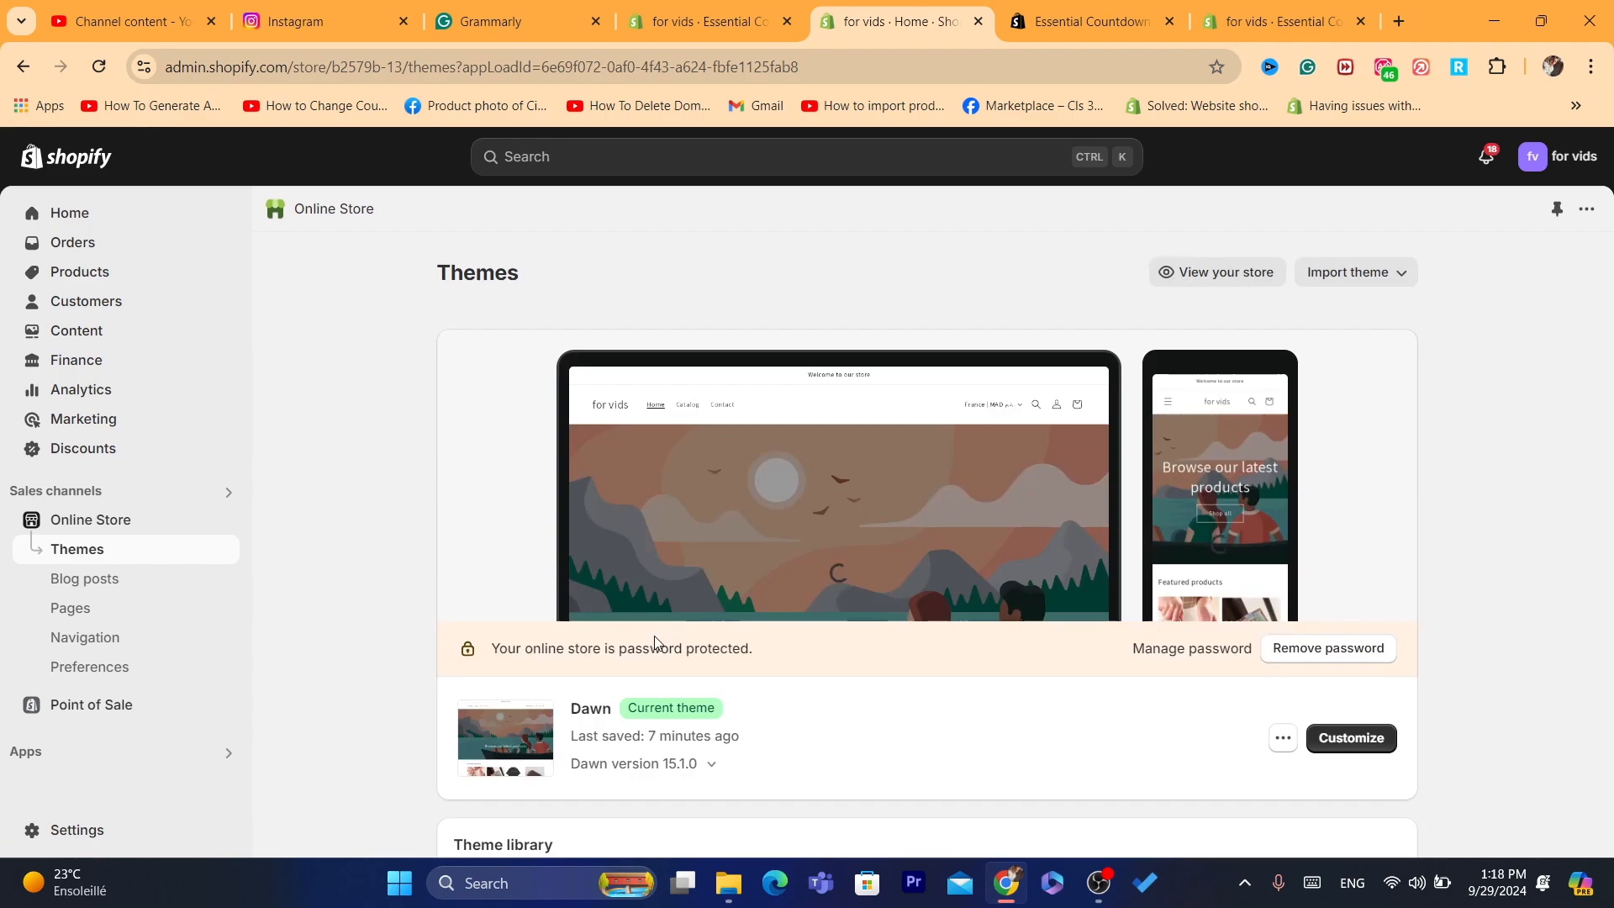
pyautogui.click(1352, 738)
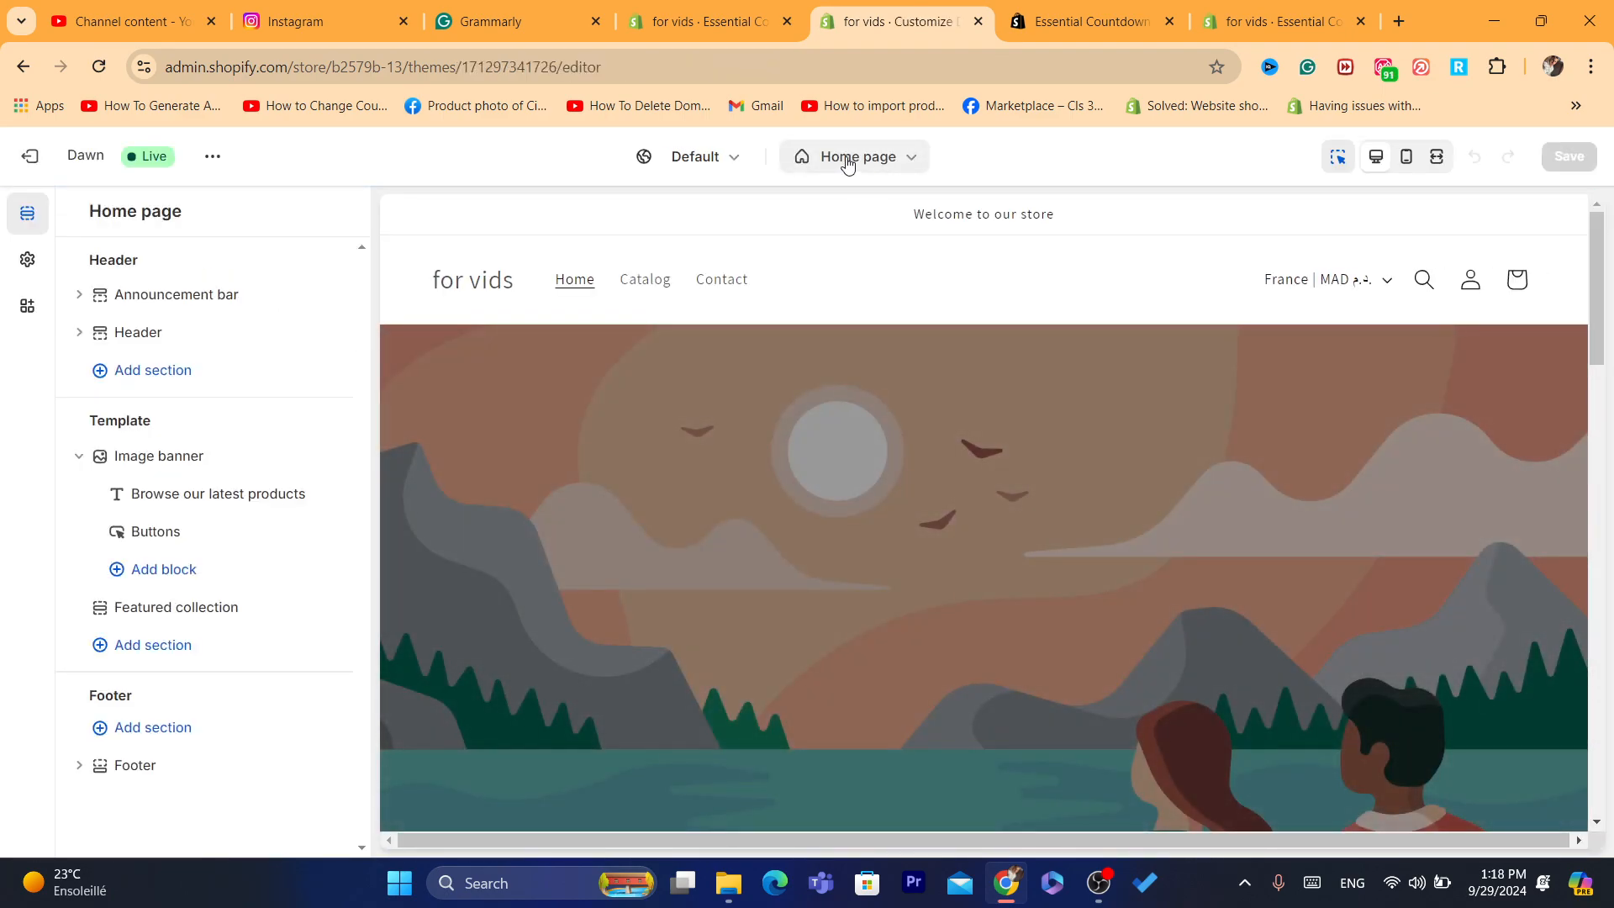
pyautogui.click(847, 162)
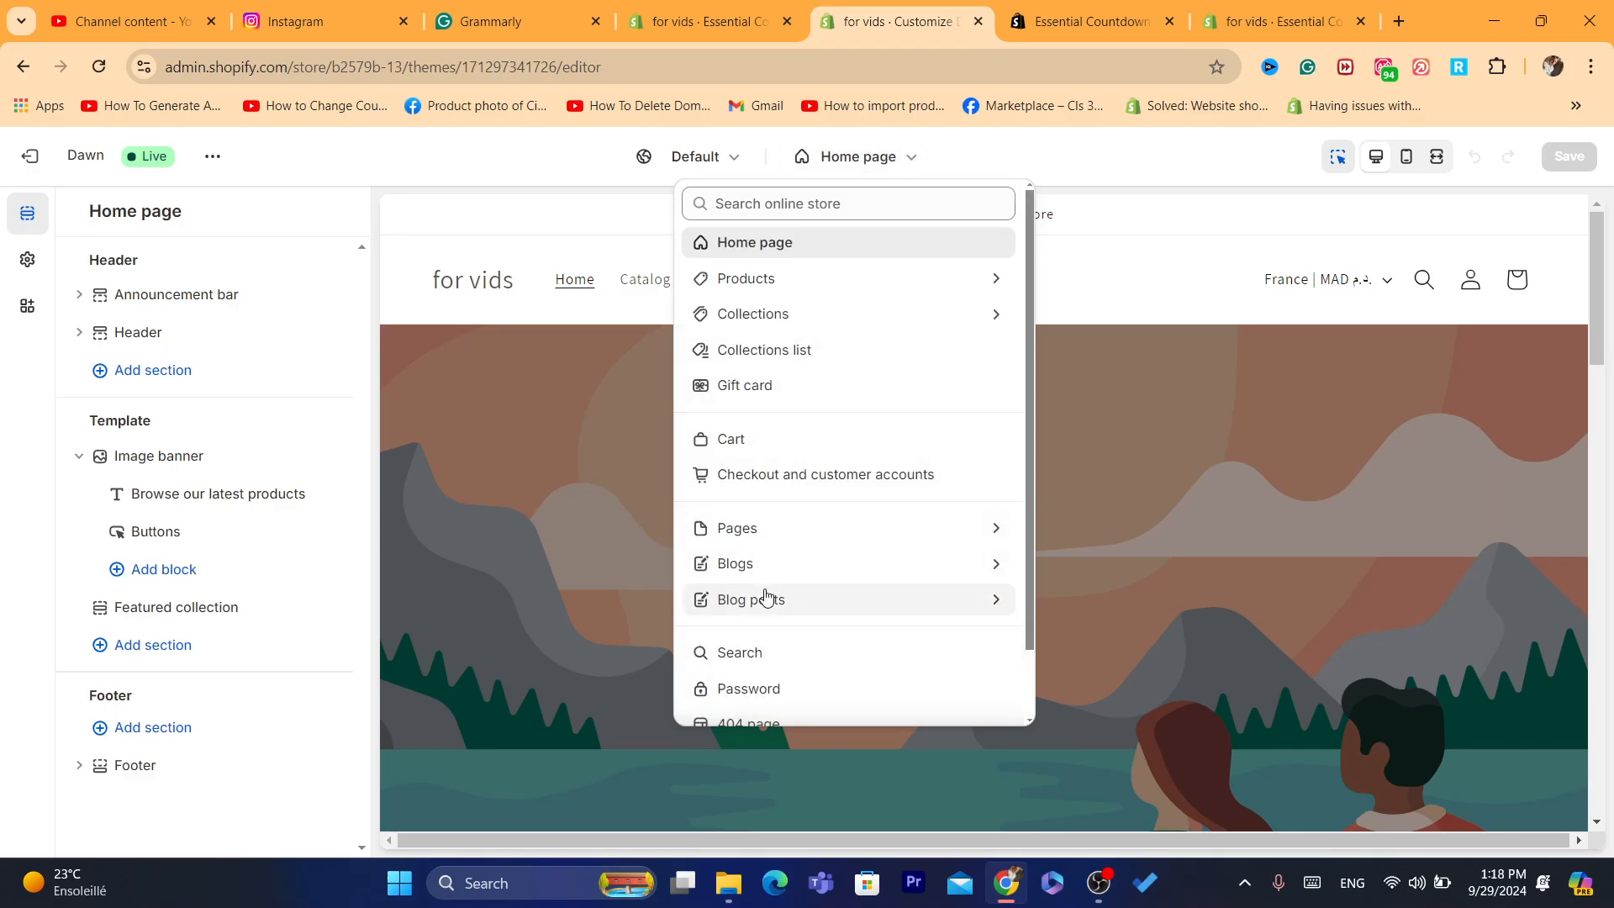
pyautogui.click(741, 692)
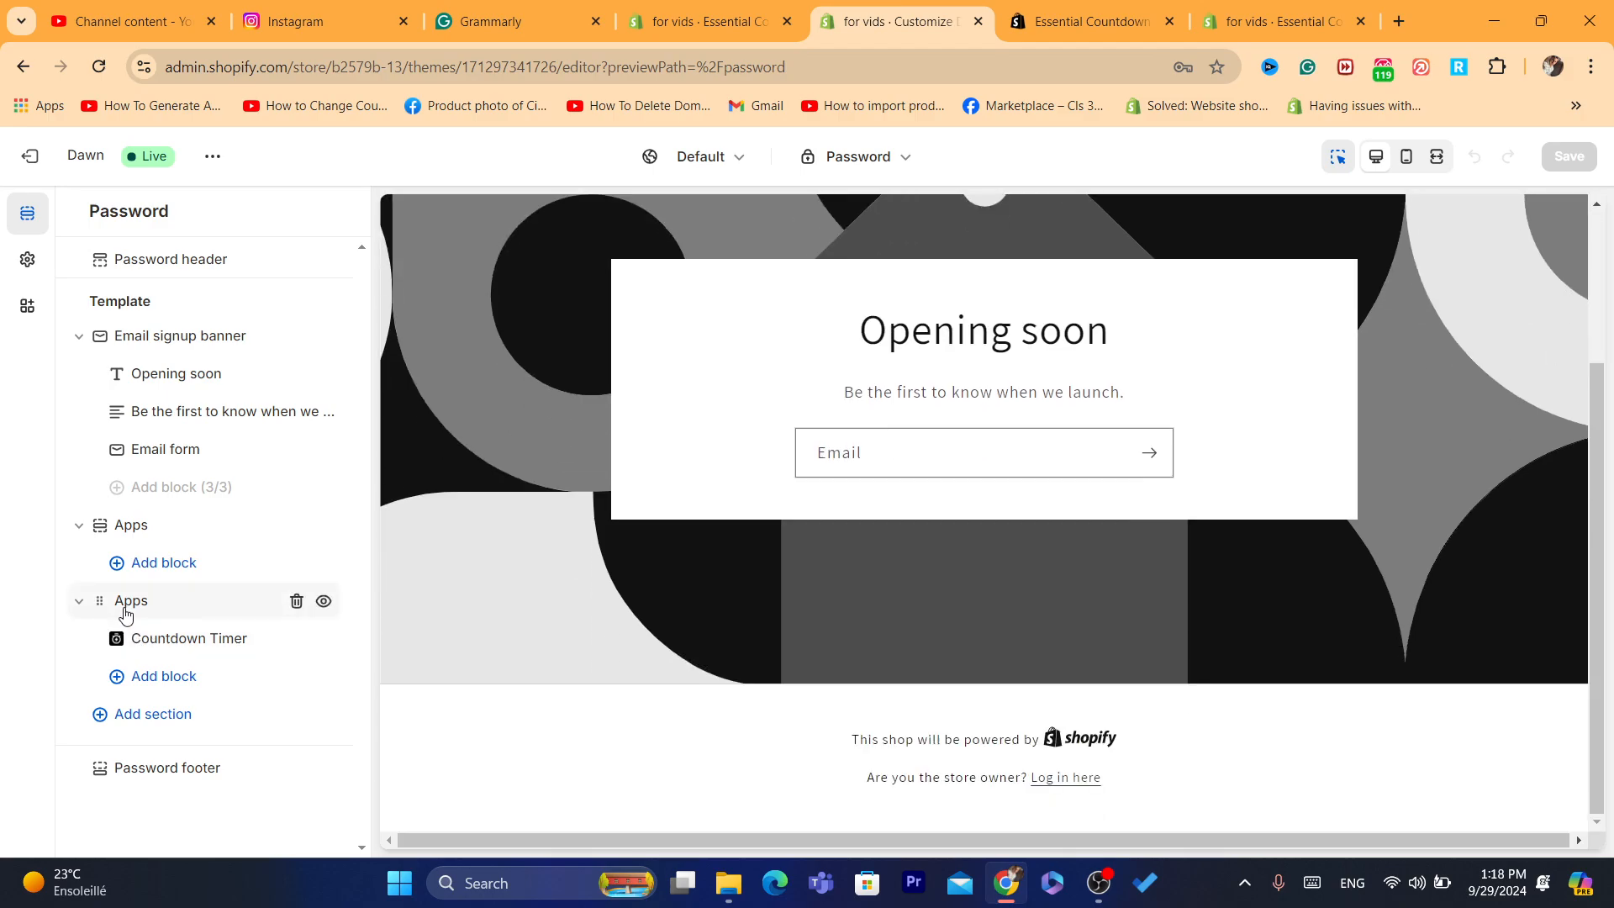
# Add Essential Countdown's Countdown Timer block below the existing timer in the second Apps section of the template
pyautogui.click(165, 677)
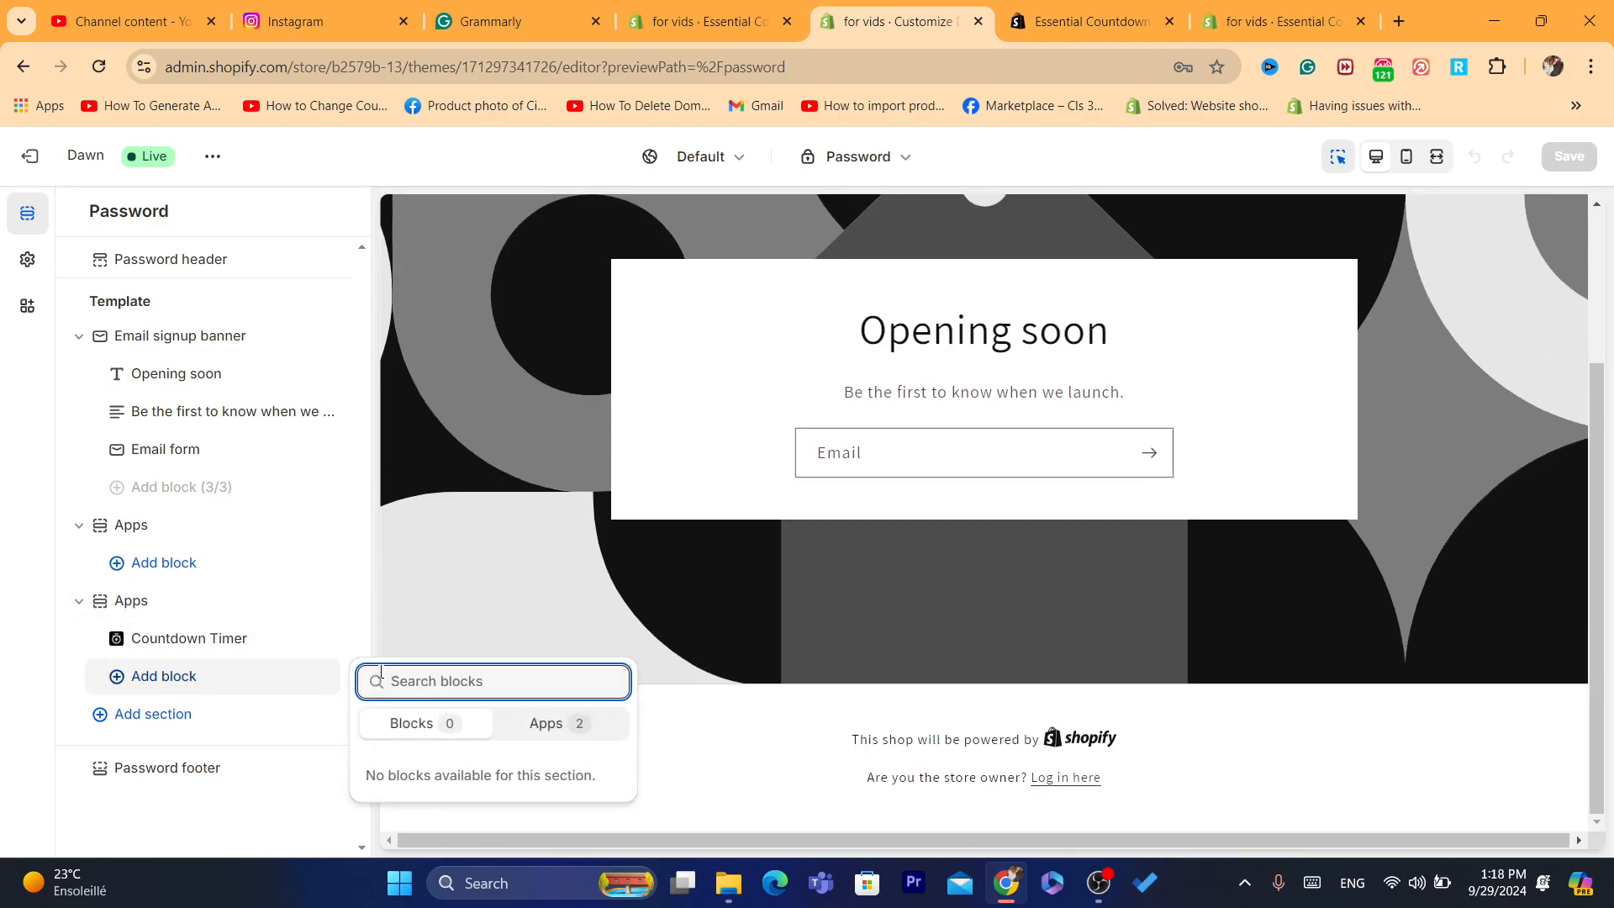
pyautogui.click(565, 728)
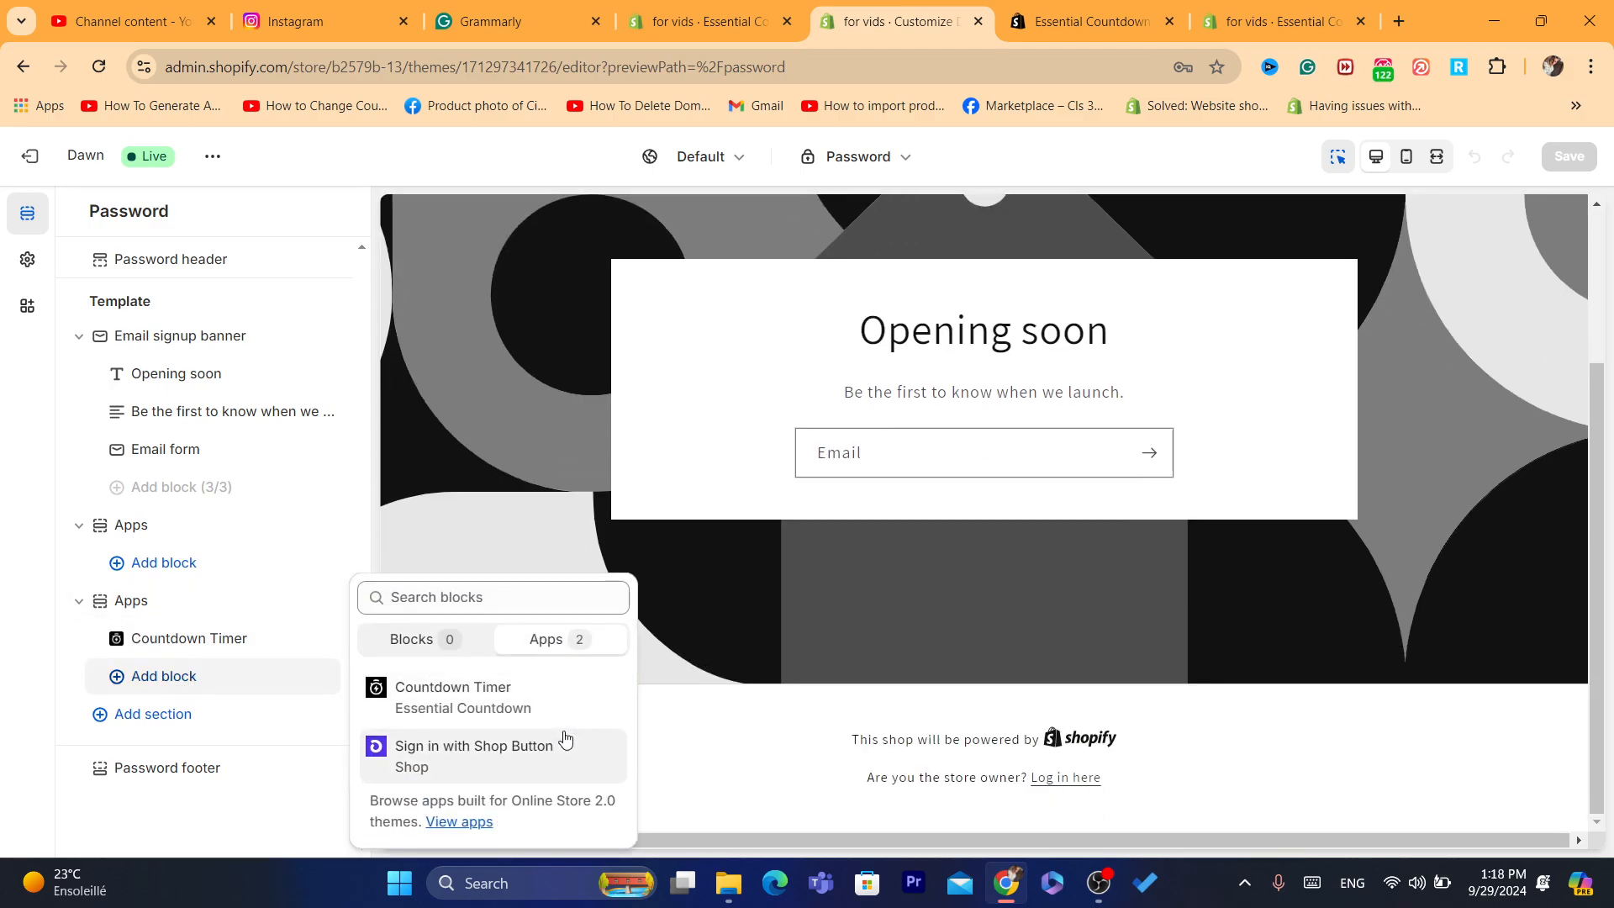
pyautogui.click(435, 705)
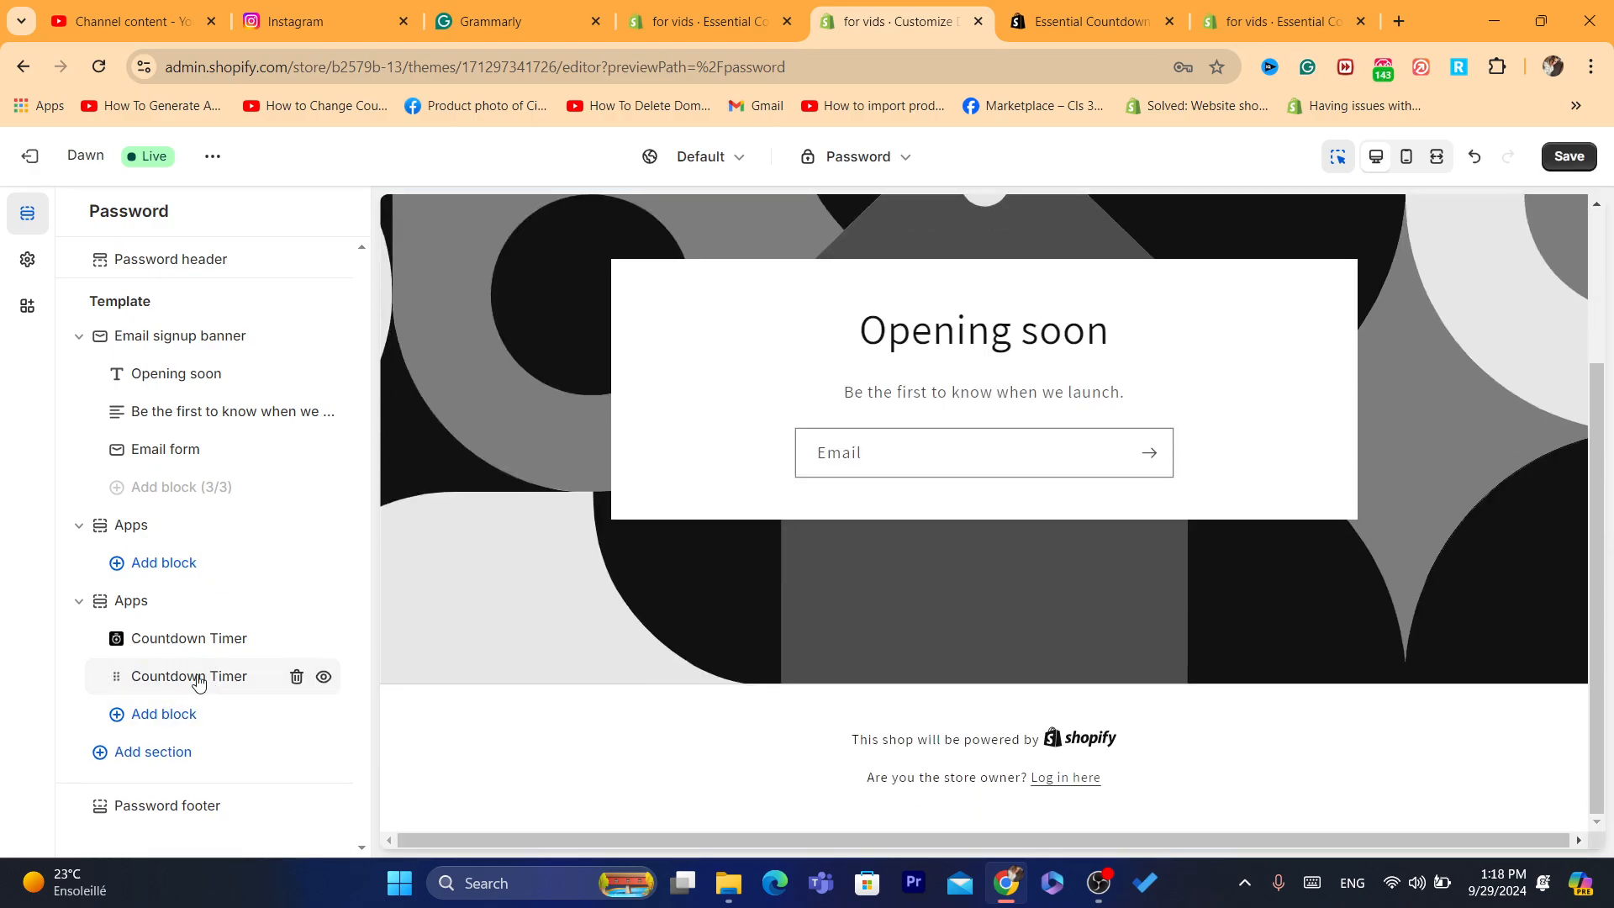
# Paste the copied timer ID into the new Countdown Timer block and save the theme changes
pyautogui.click(191, 677)
pyautogui.click(160, 344)
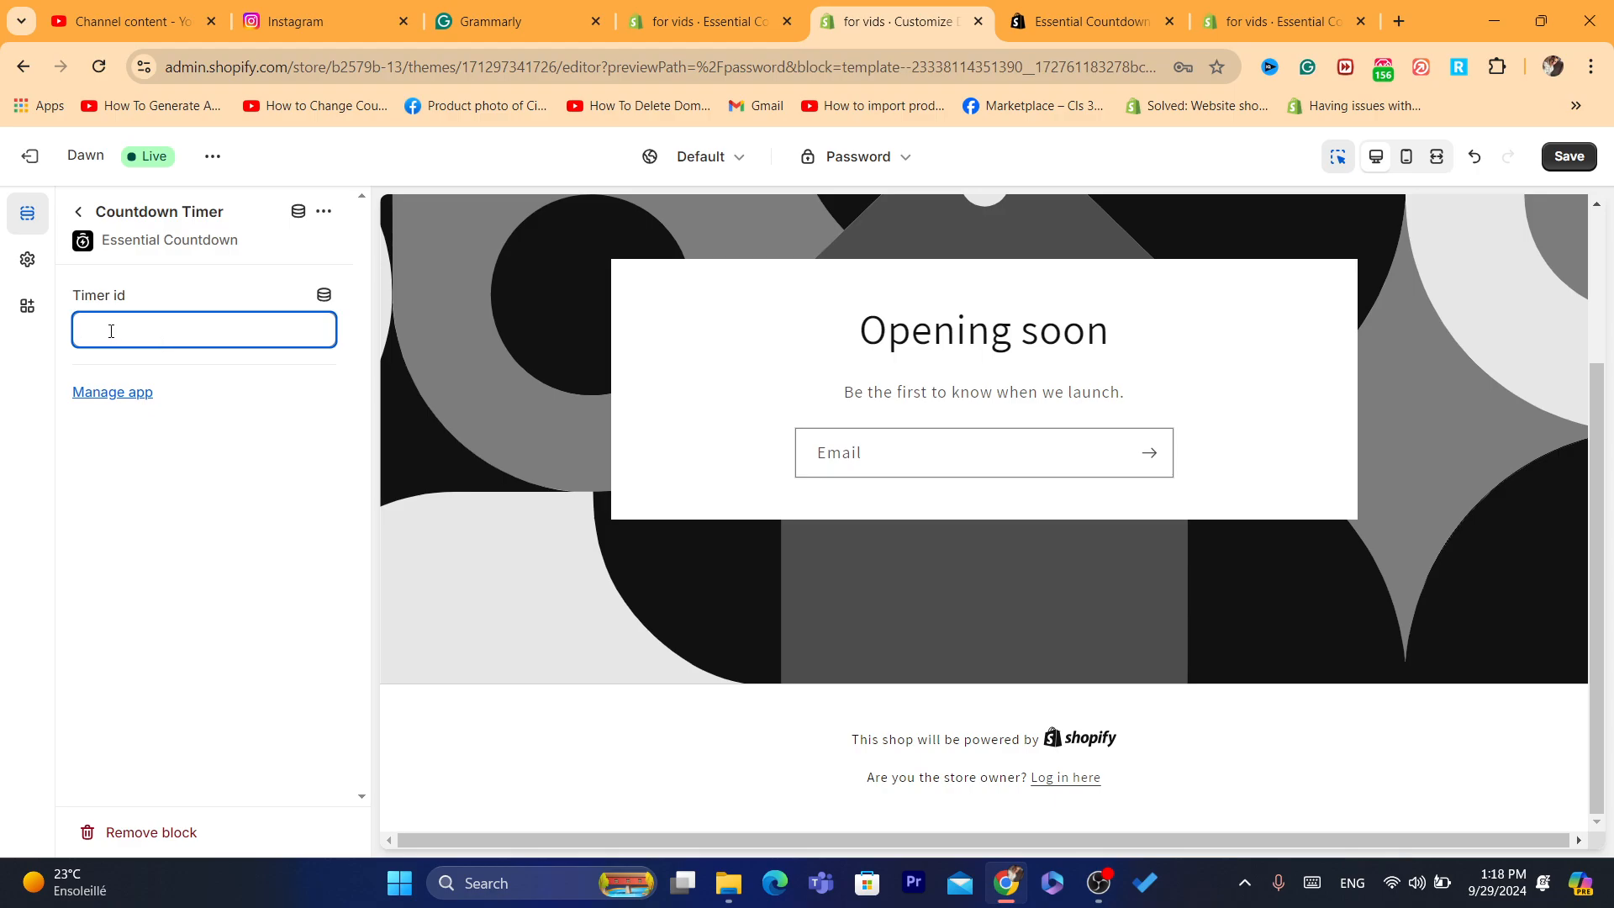
pyautogui.hotkey('ctrl', 'v')
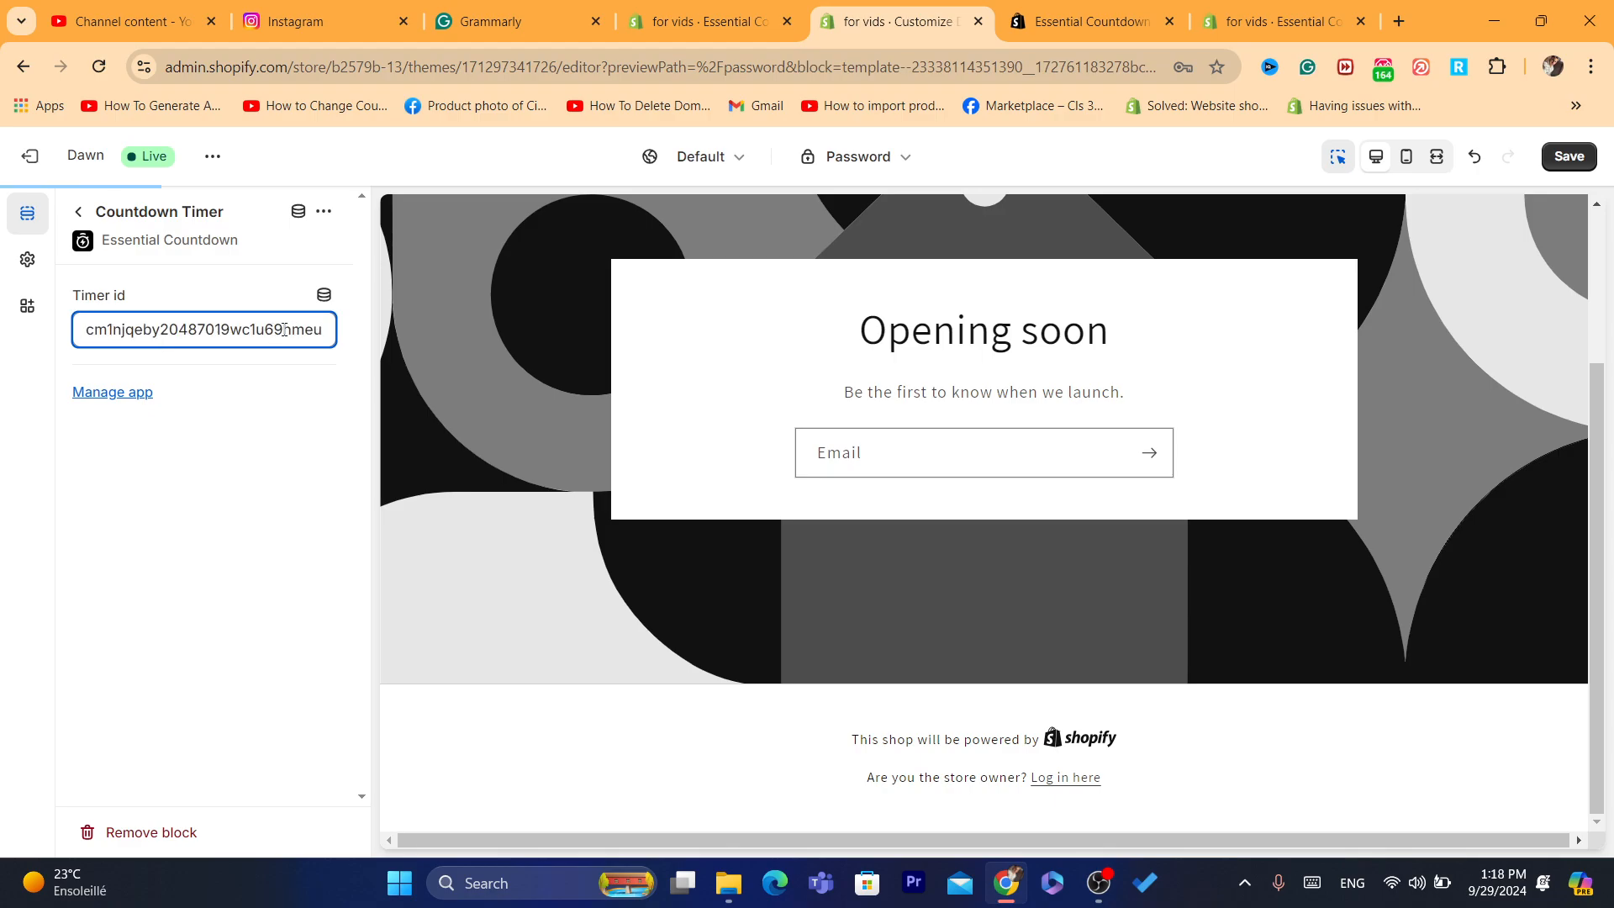
pyautogui.click(1560, 168)
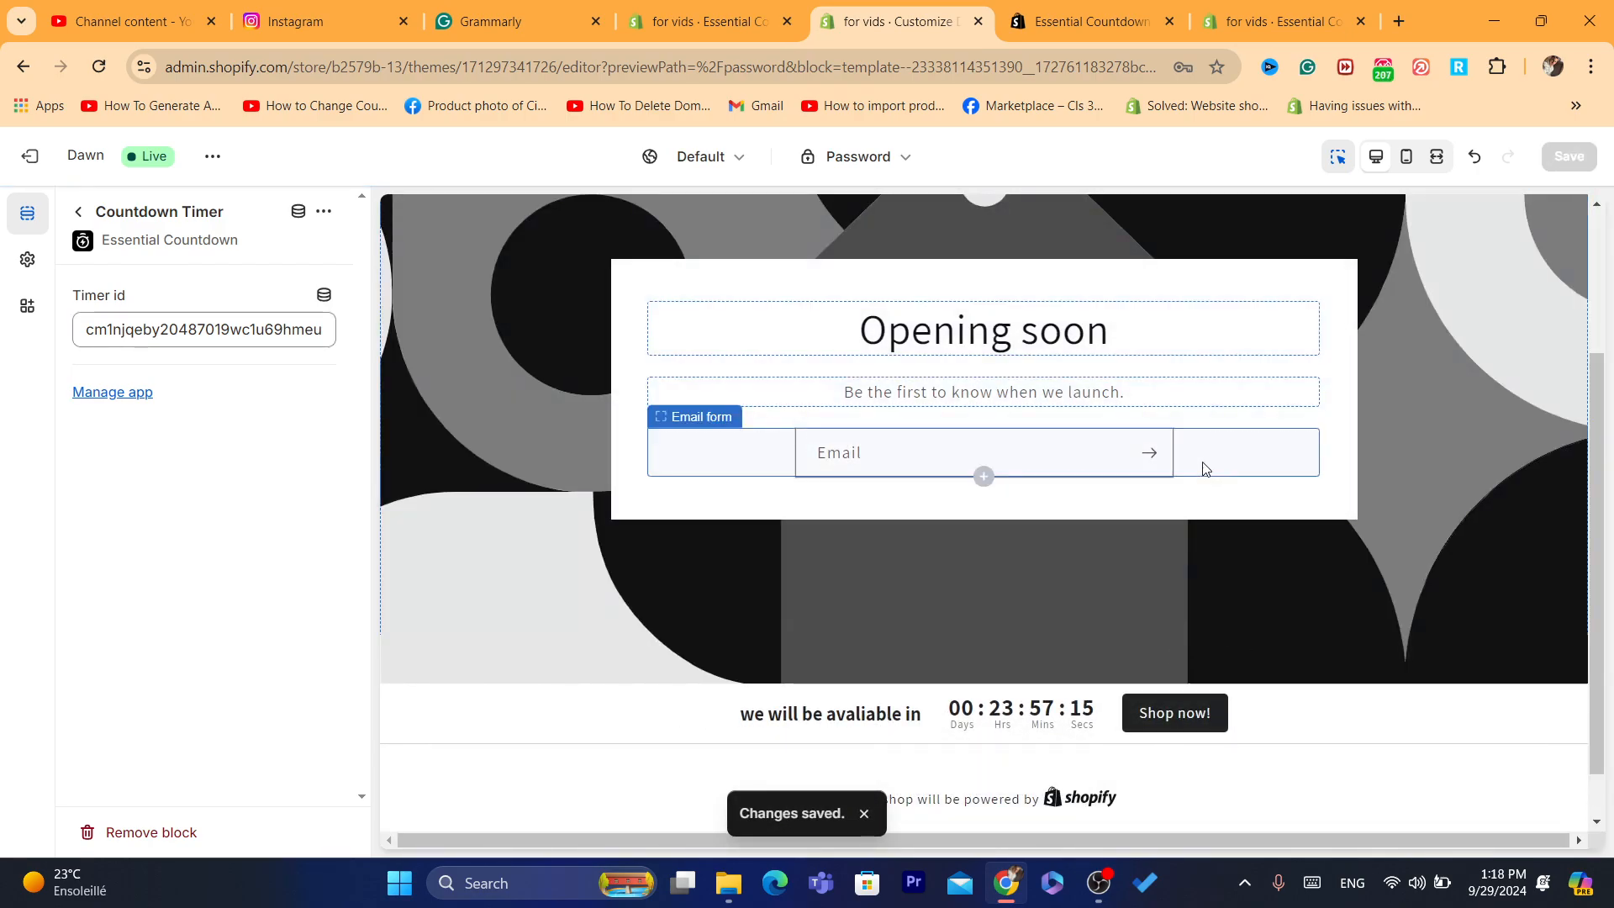
pyautogui.click(710, 21)
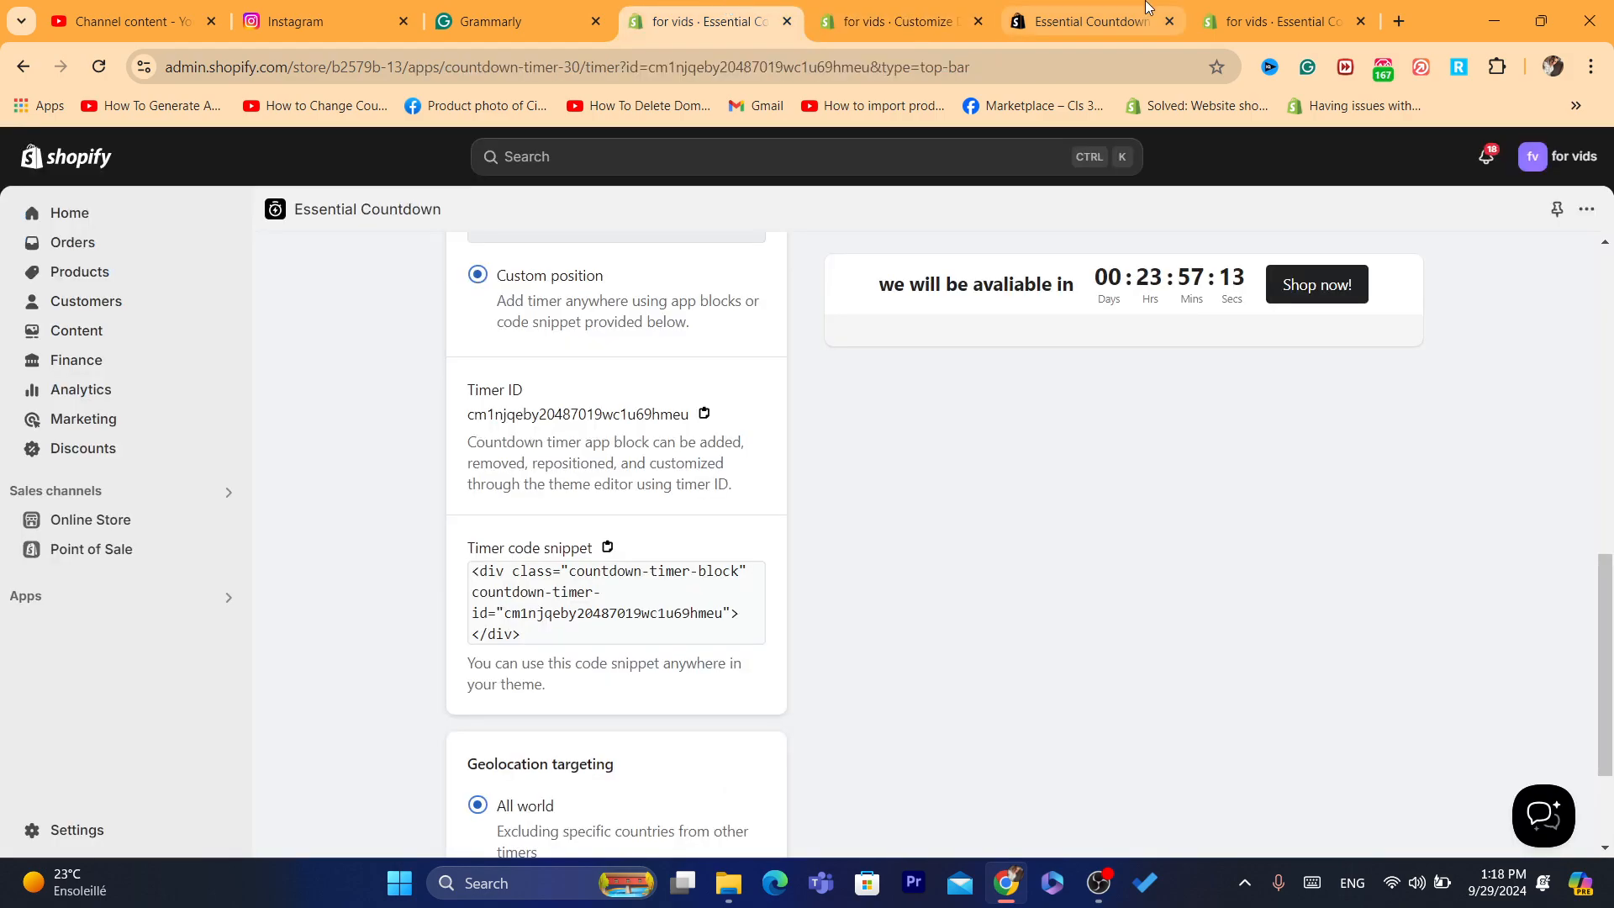
pyautogui.click(1147, 7)
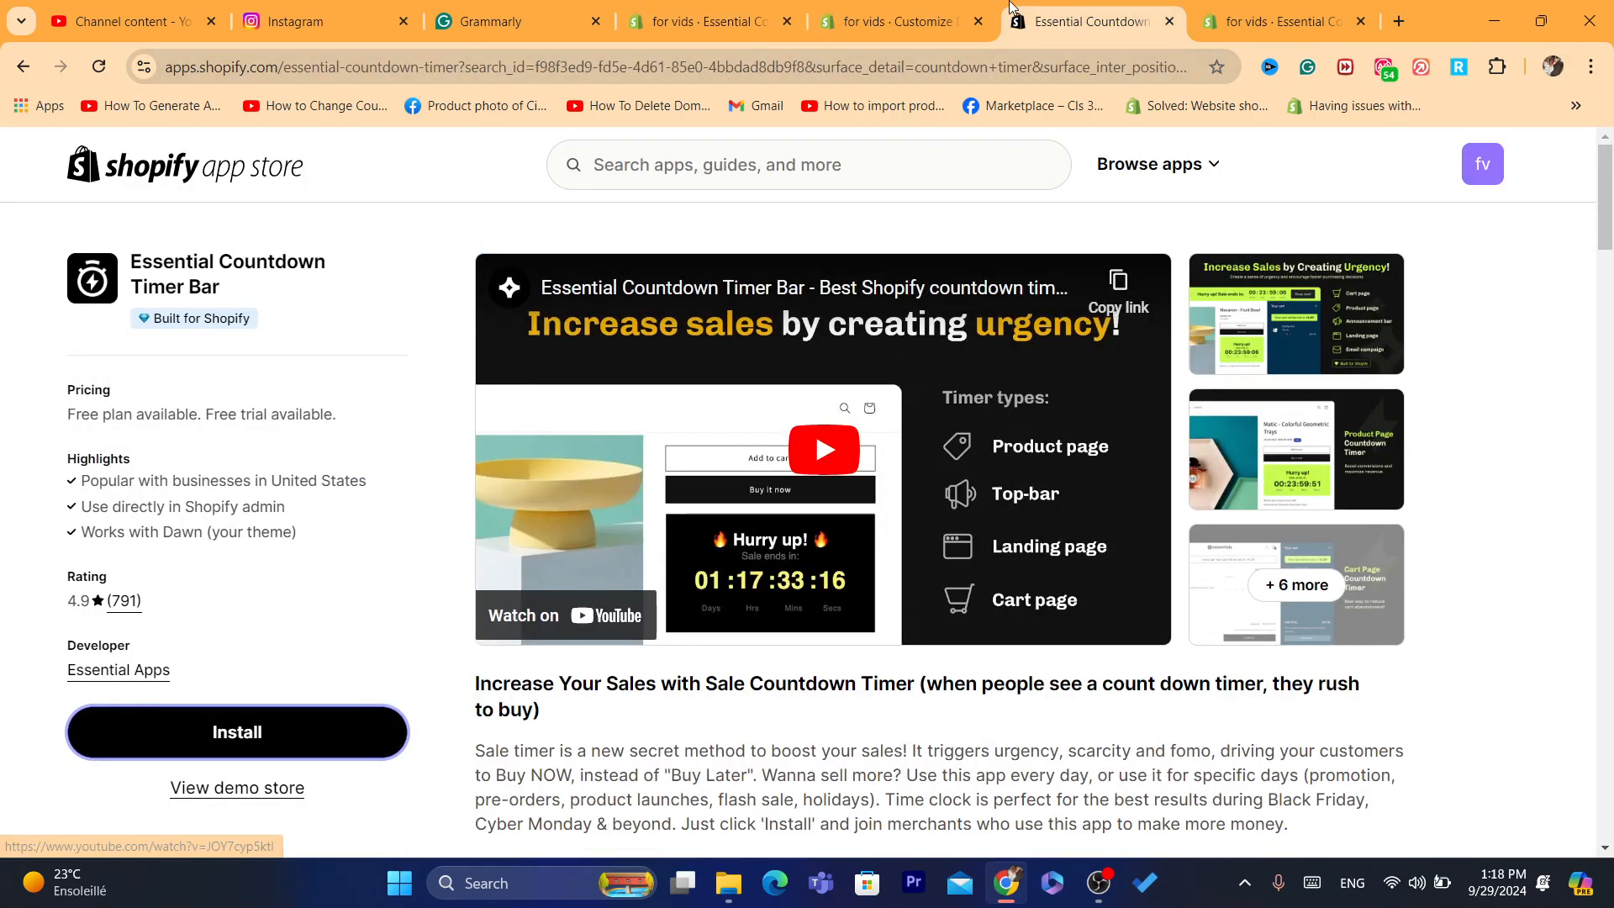
pyautogui.click(942, 7)
# Open the online store, load b2579b-13.myshopify.com in an incognito window, and examine the countdown bar on its password page
pyautogui.click(710, 21)
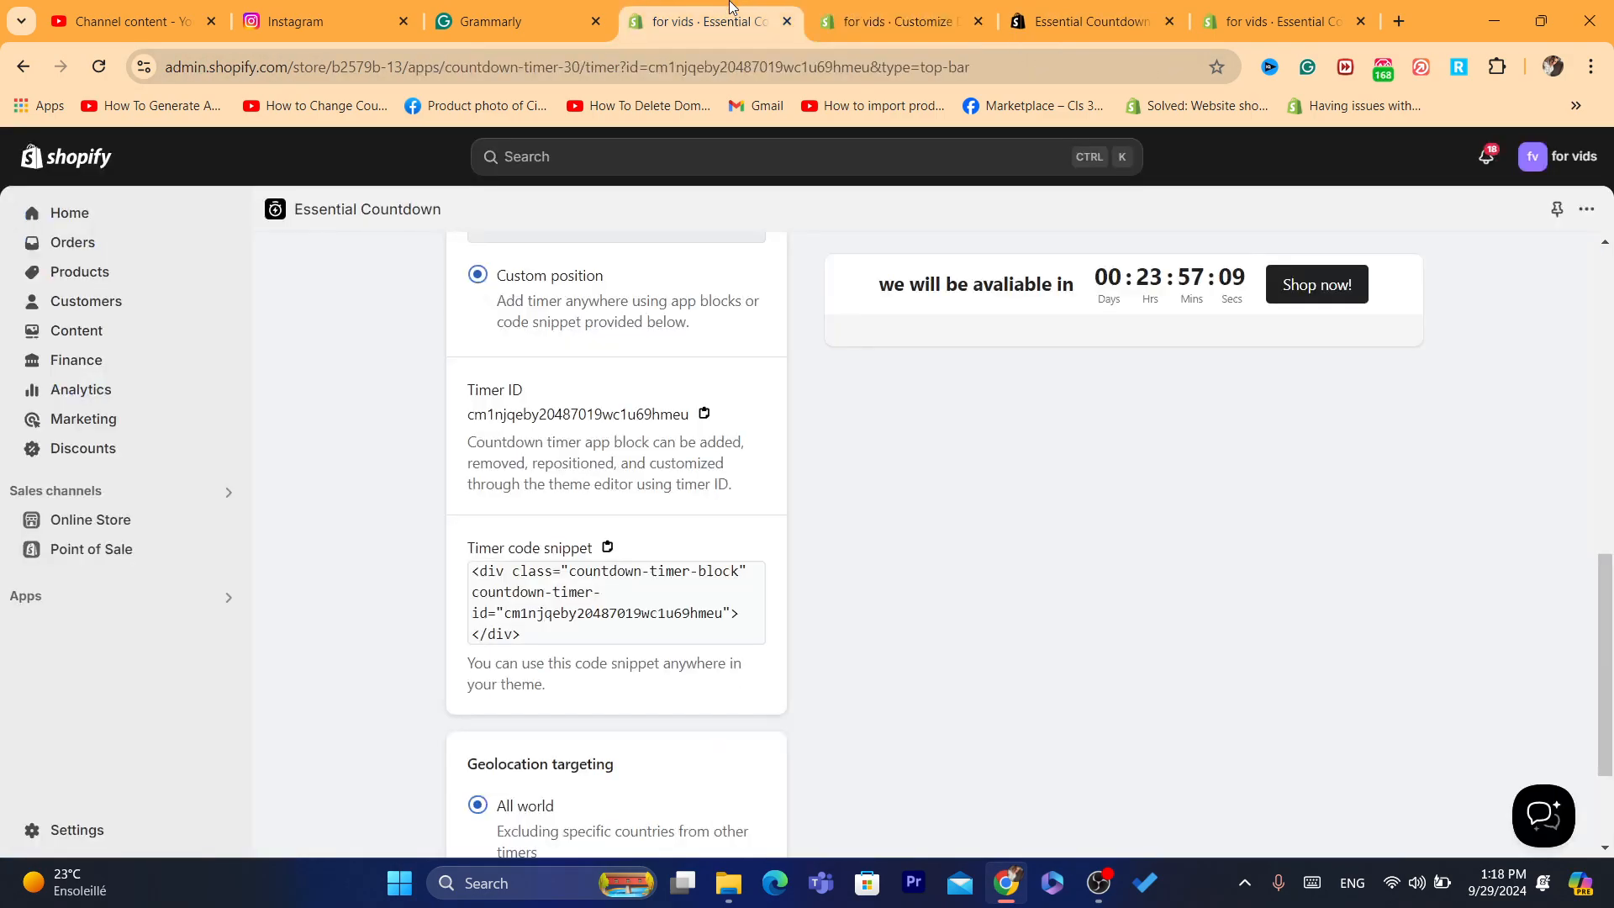
pyautogui.click(220, 522)
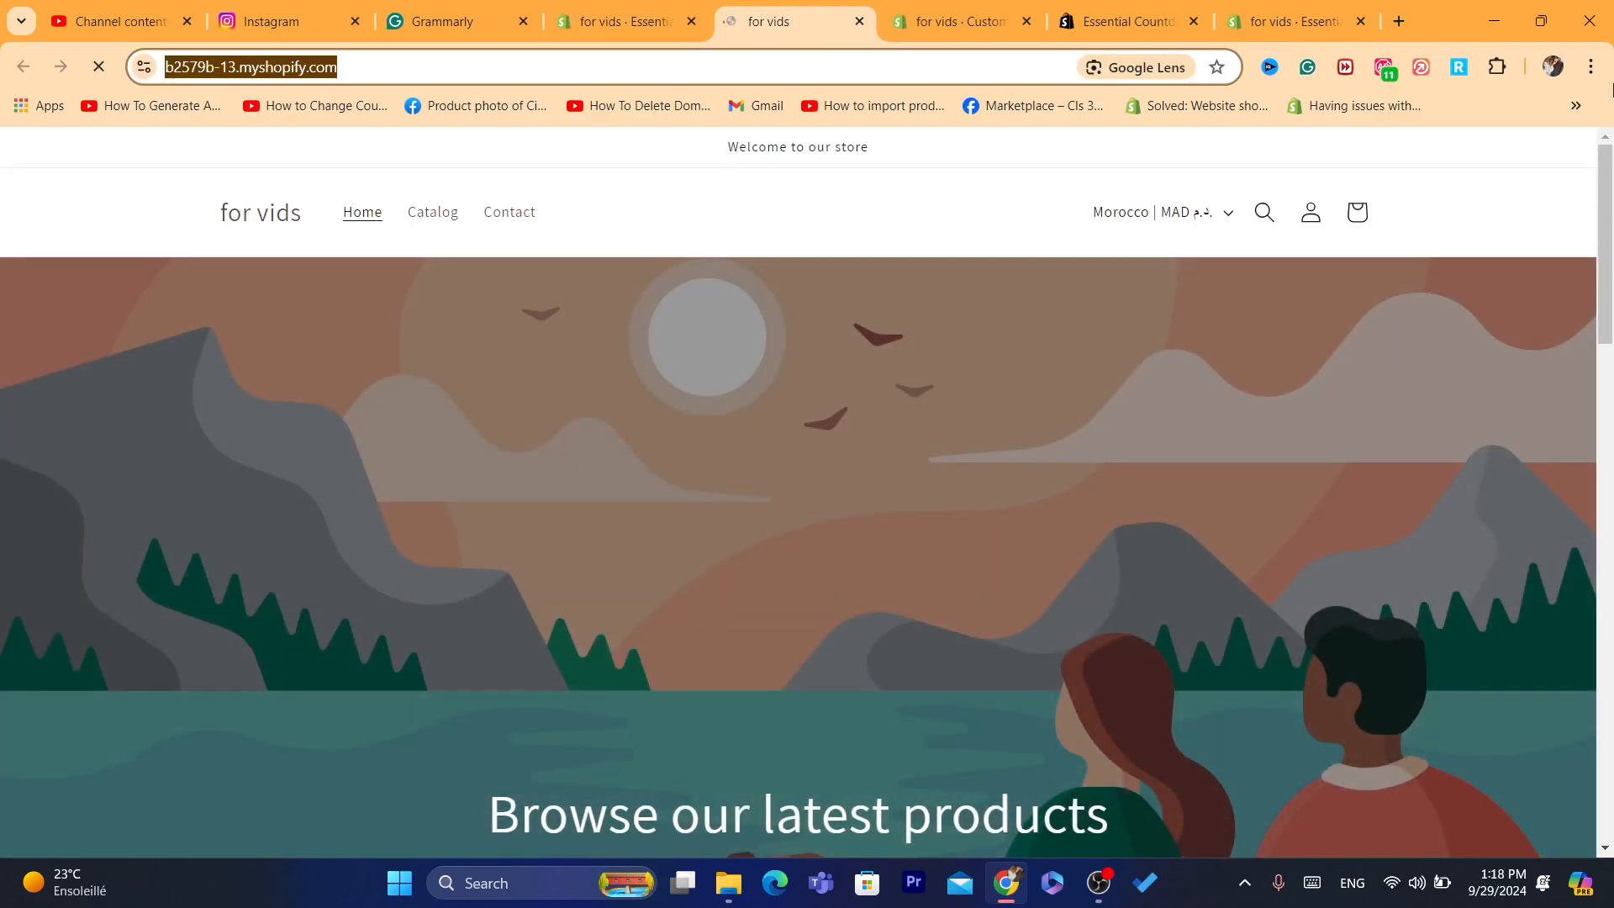
pyautogui.click(1591, 66)
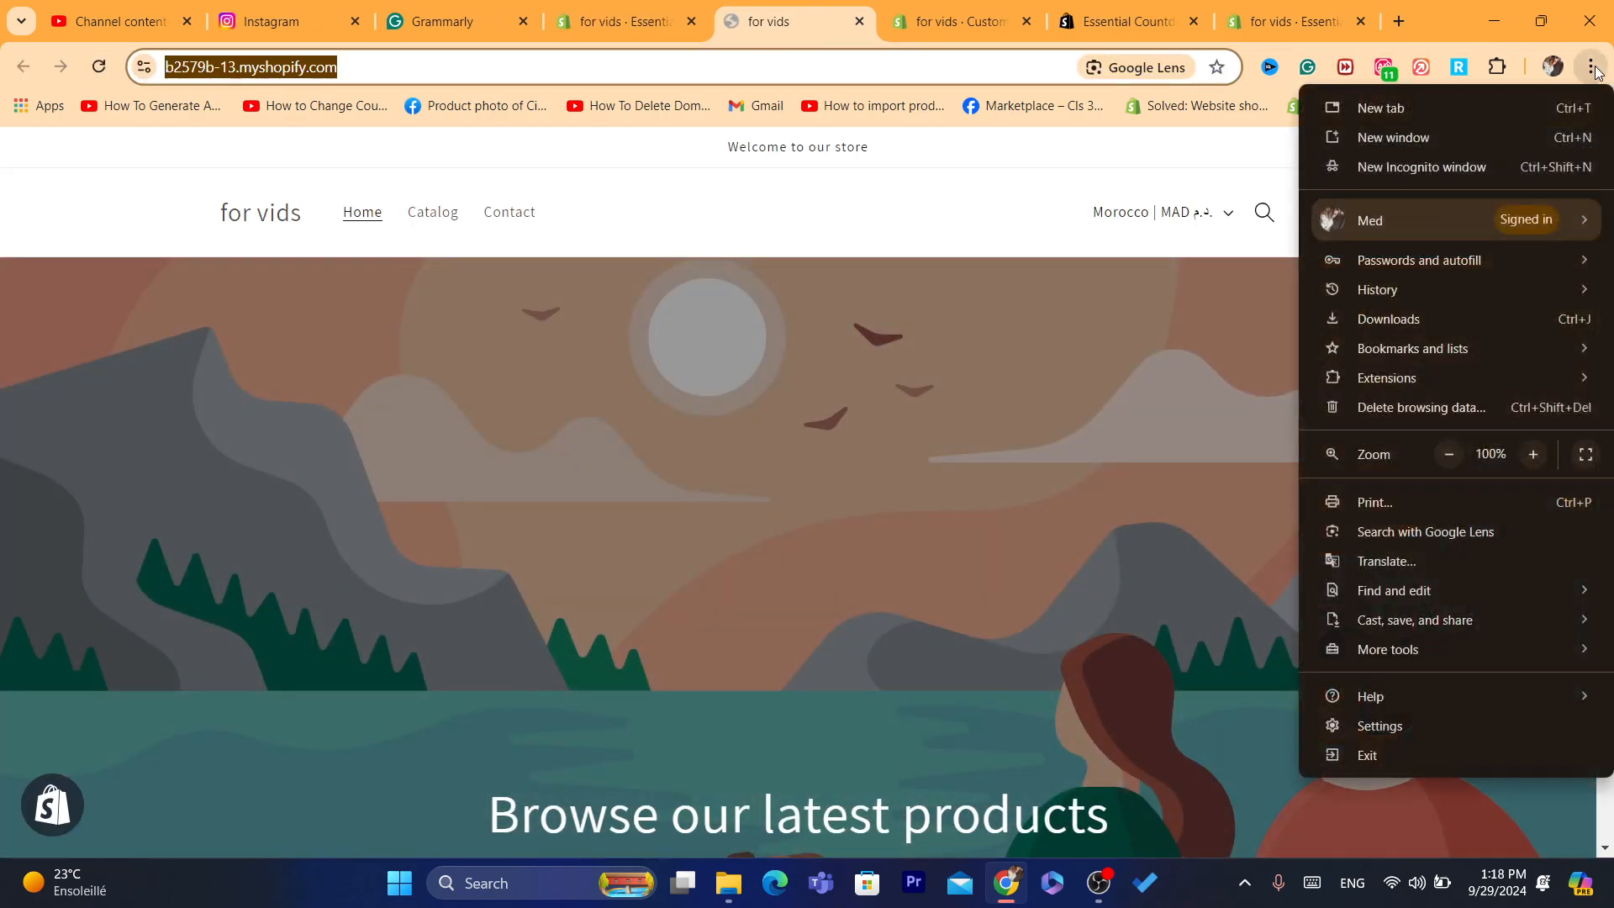
pyautogui.click(1400, 174)
pyautogui.hotkey('ctrl', 'v')
pyautogui.press('Return')
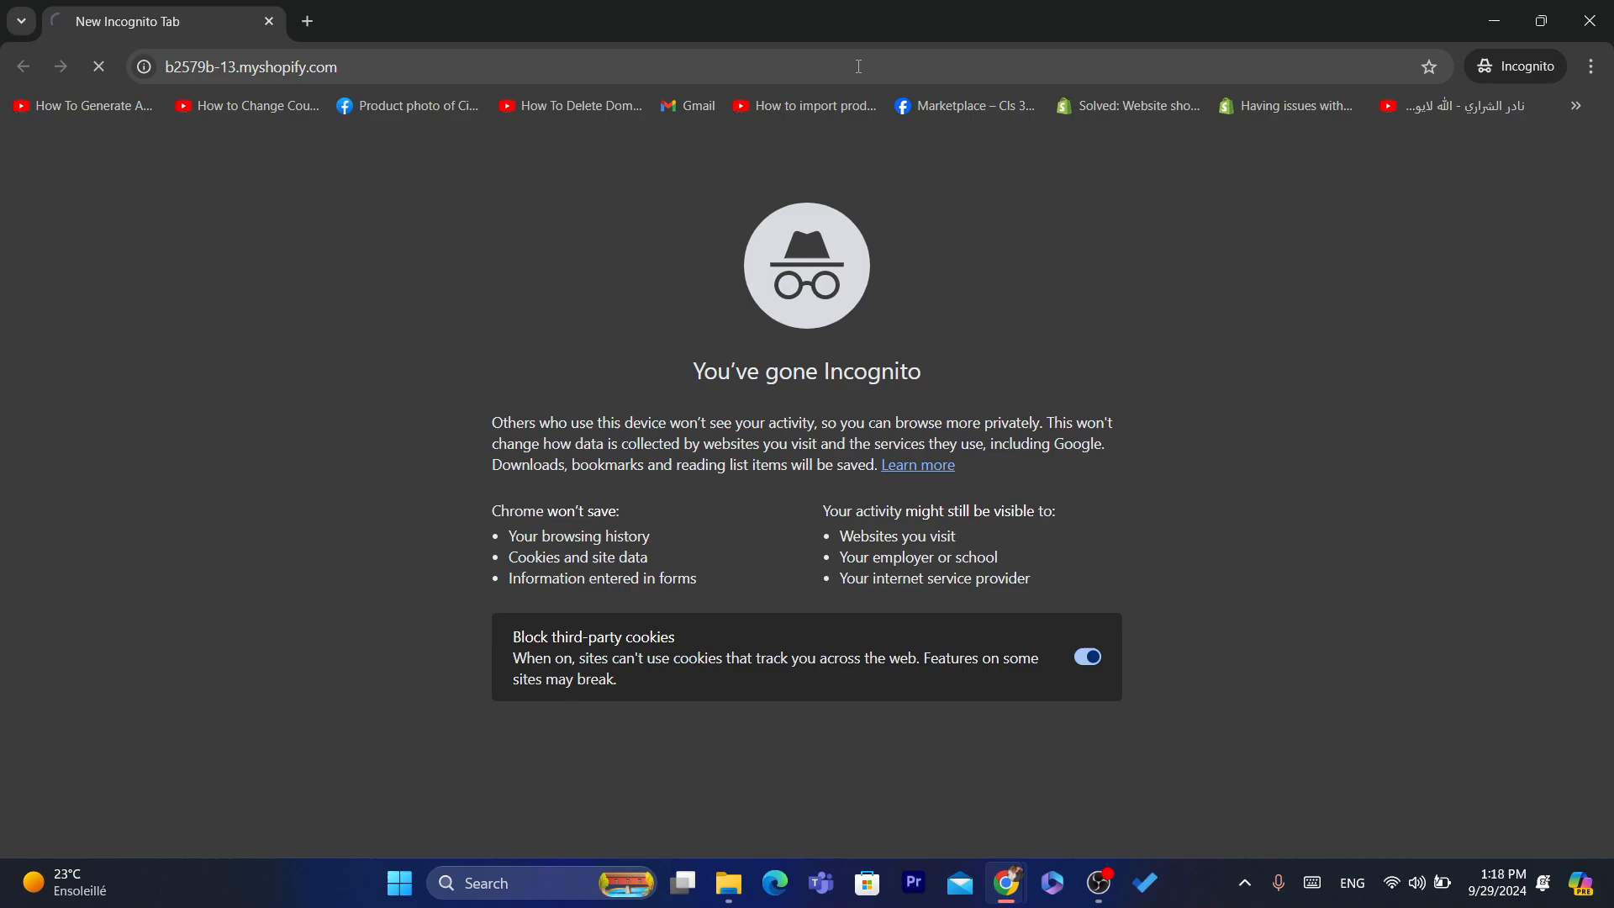
pyautogui.scroll(-3, 774, 598)
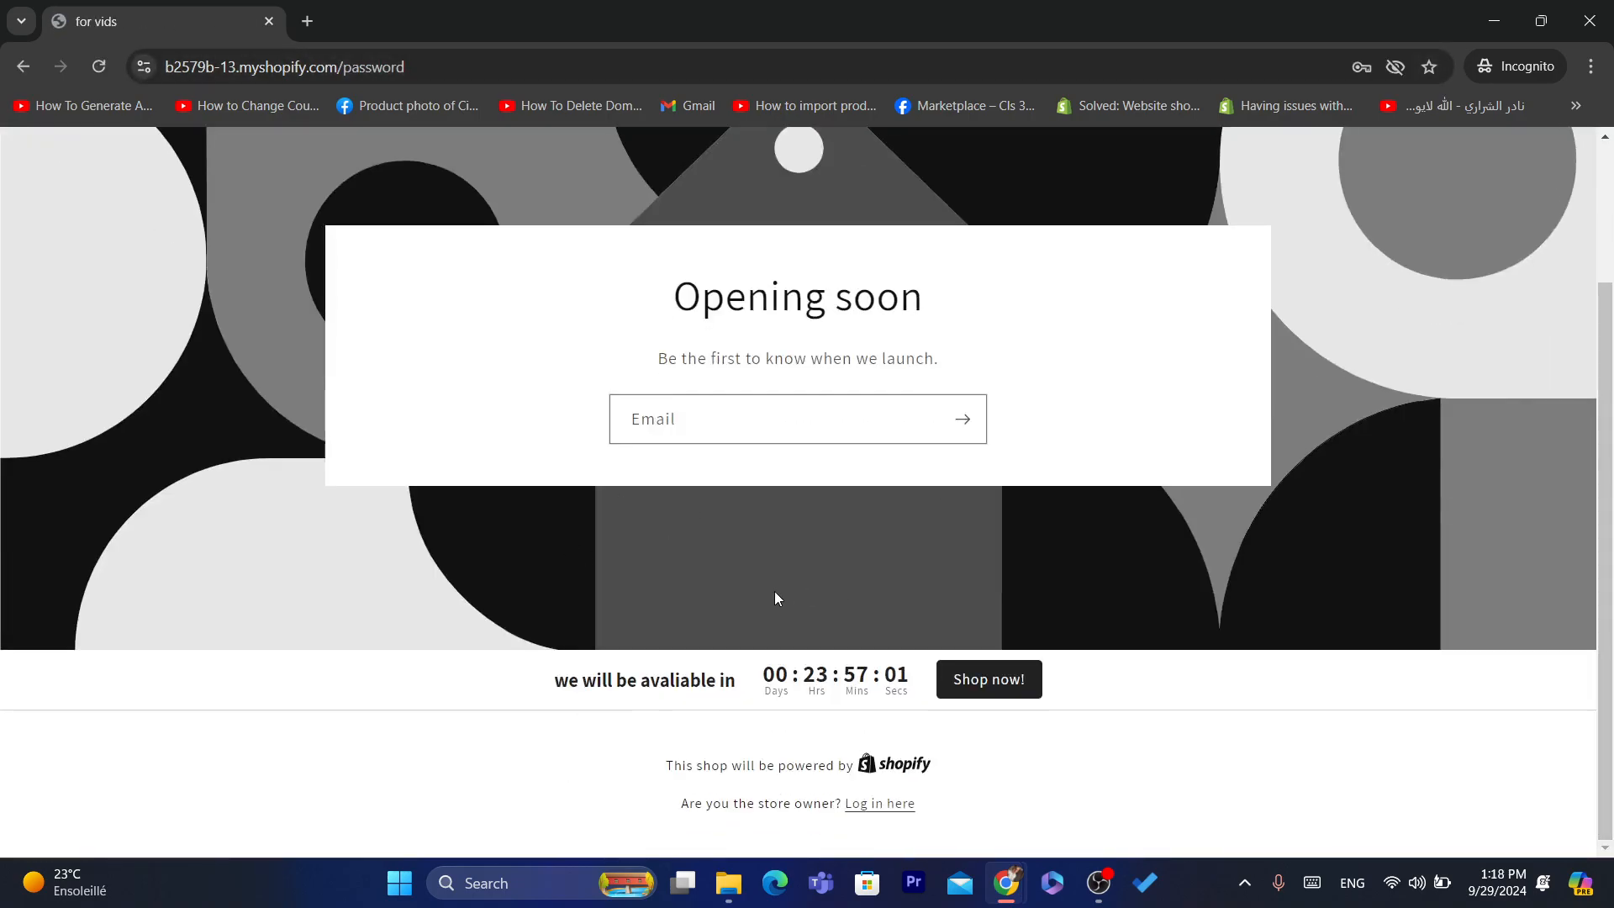
pyautogui.moveTo(553, 680); pyautogui.dragTo(874, 683)
pyautogui.doubleClick(875, 685)
pyautogui.click(784, 672)
pyautogui.moveTo(778, 675); pyautogui.dragTo(876, 687)
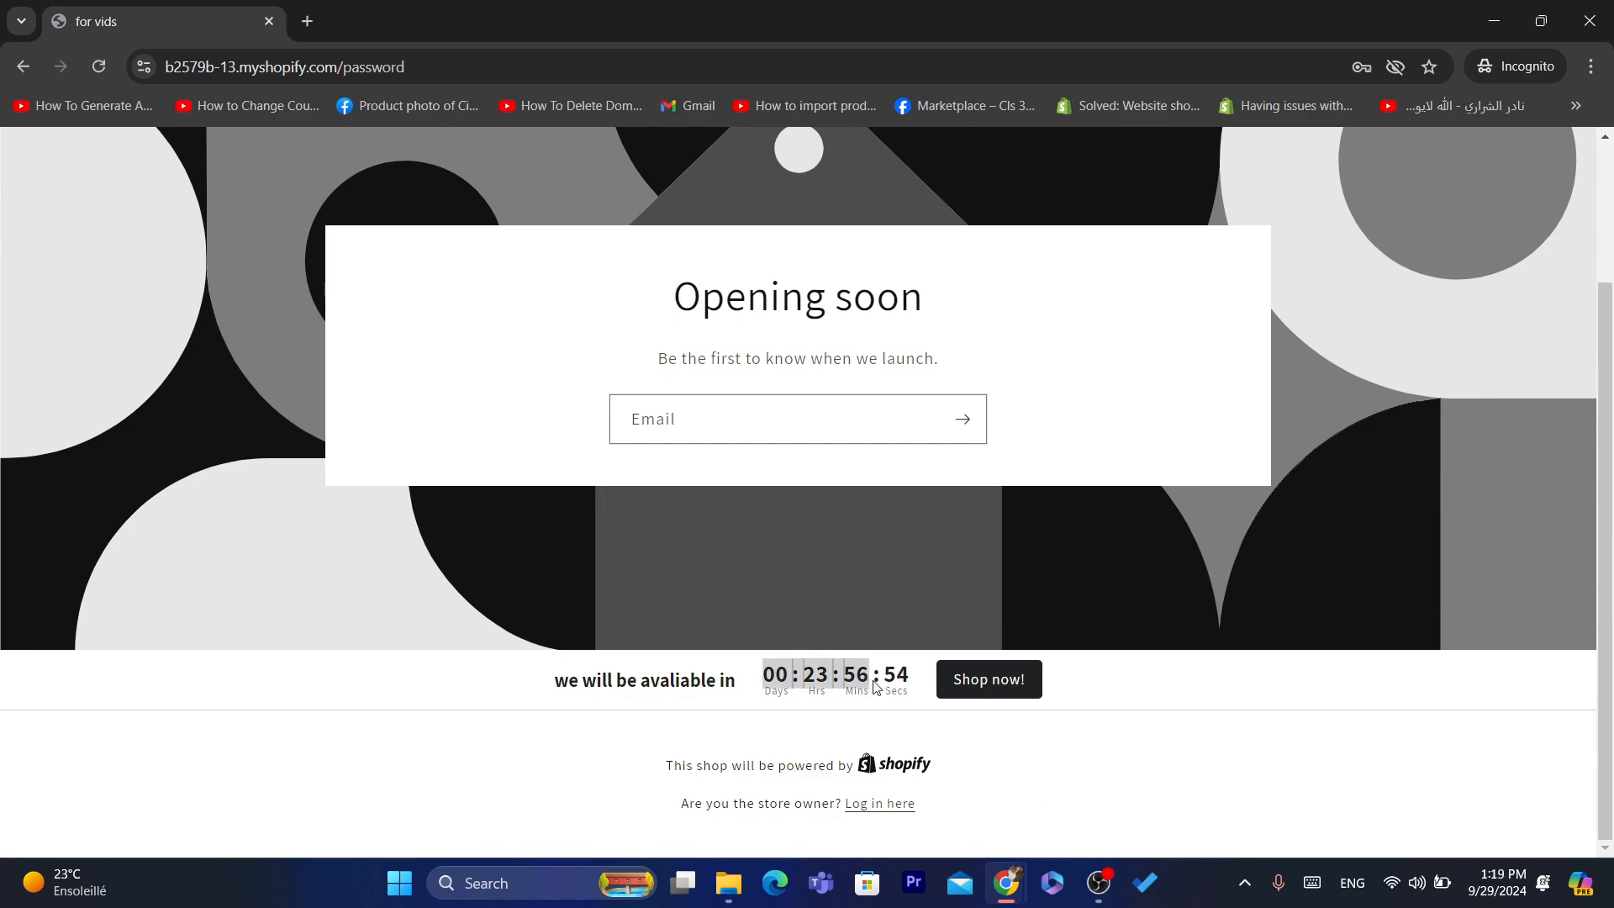
pyautogui.click(998, 821)
# Return to the published timer in Essential Countdown, set its design positioning to Bottom page, and save
pyautogui.moveTo(1006, 883)
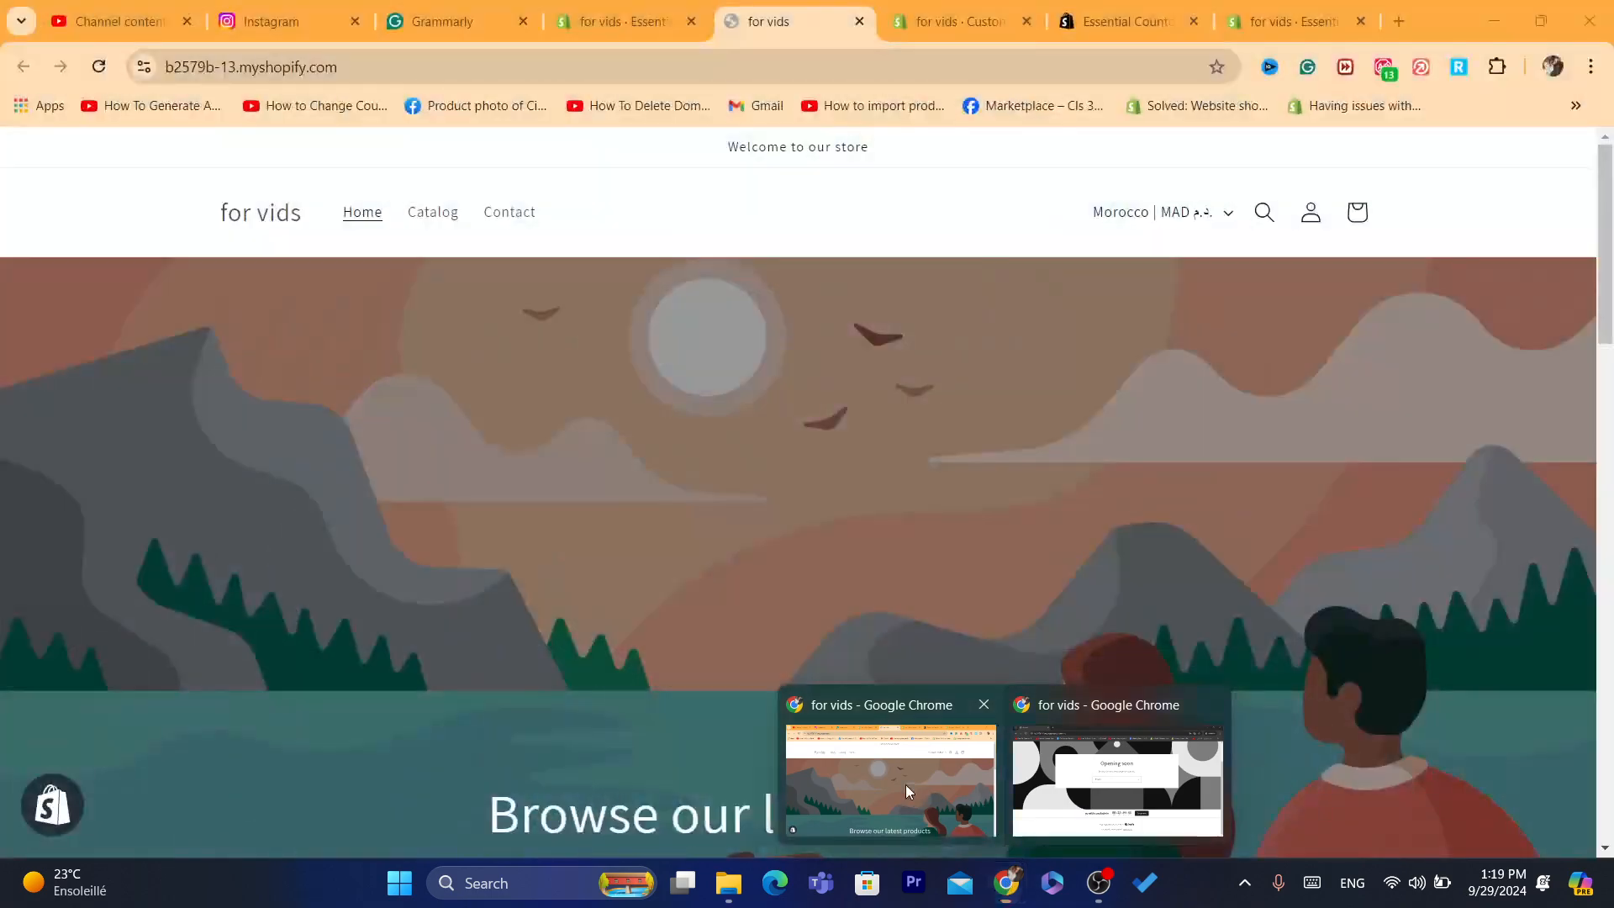
pyautogui.click(905, 784)
pyautogui.click(635, 6)
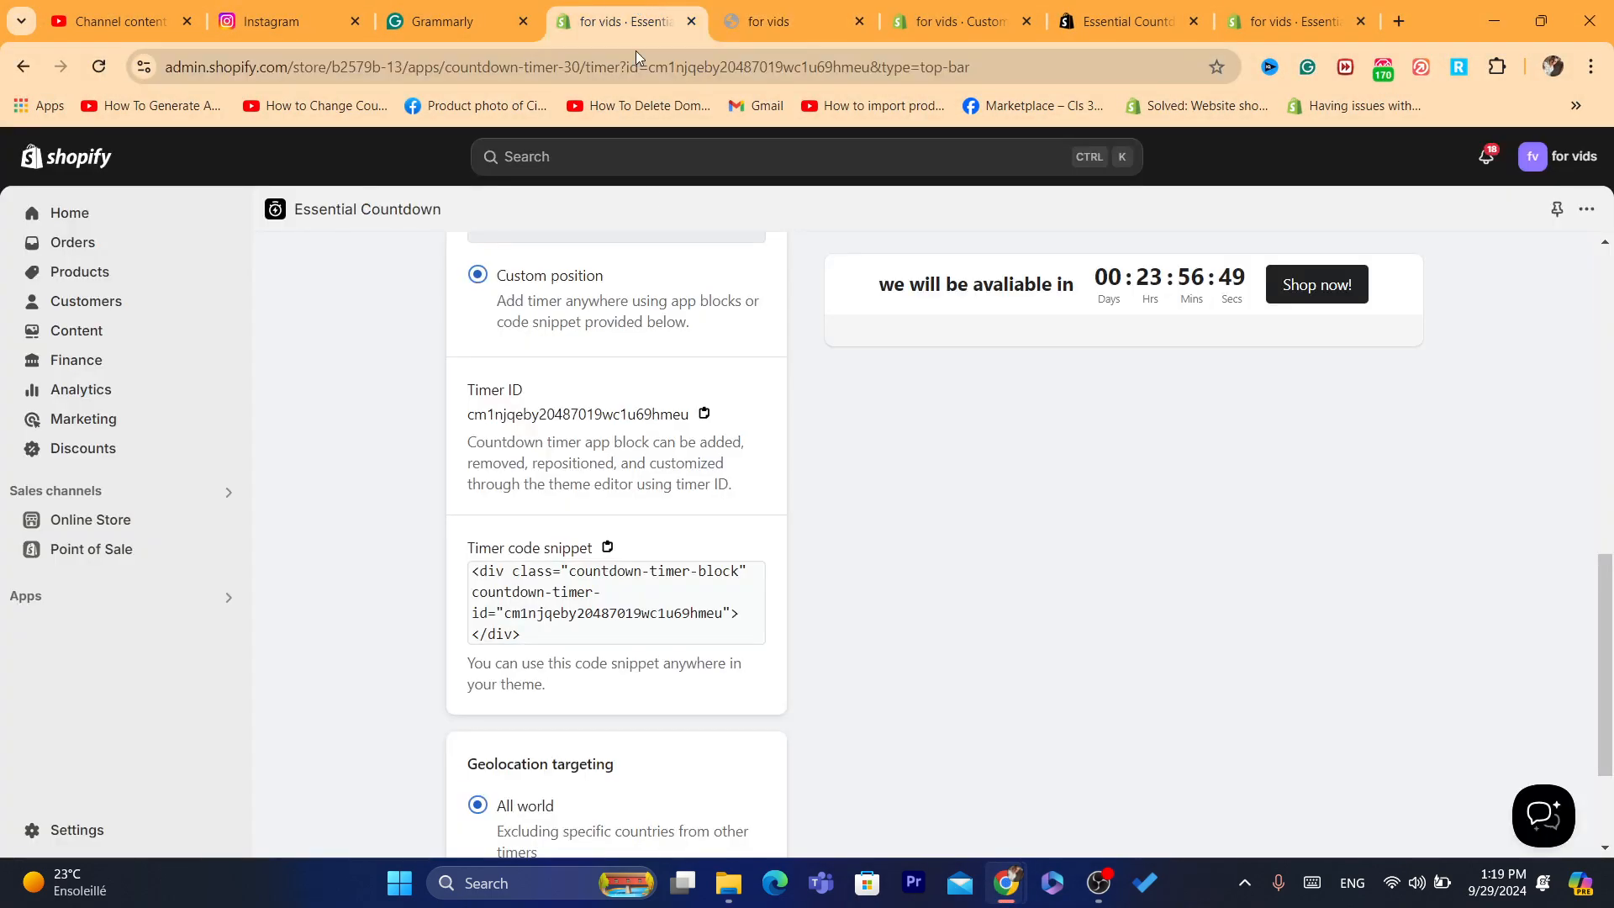
pyautogui.scroll(5, 1577, 448)
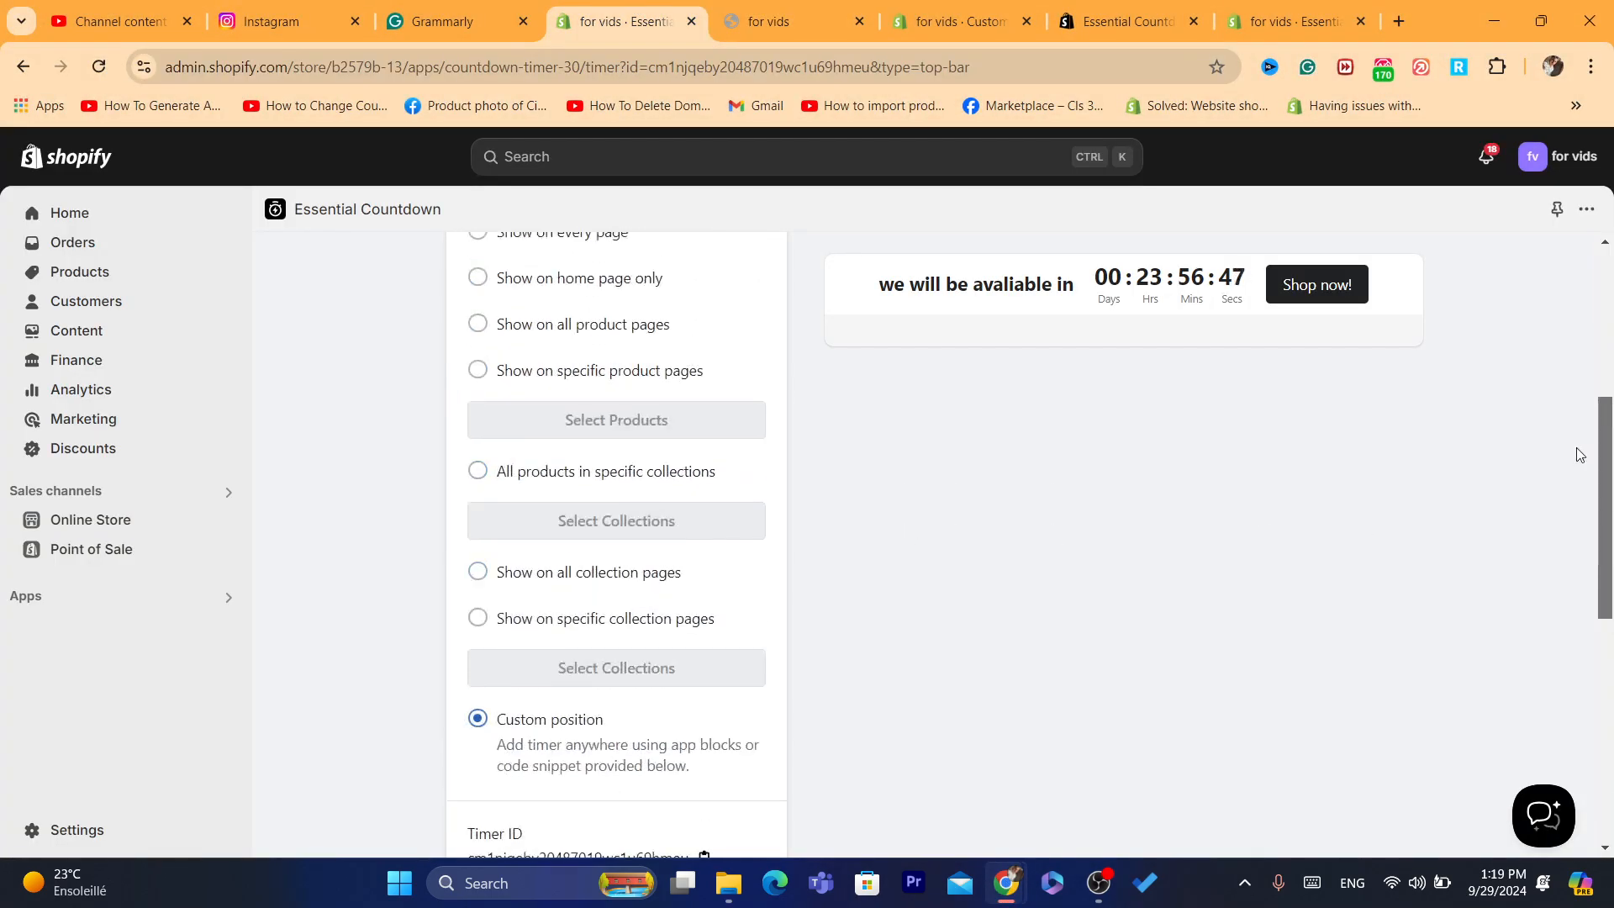
pyautogui.moveTo(1577, 433); pyautogui.dragTo(1609, 328)
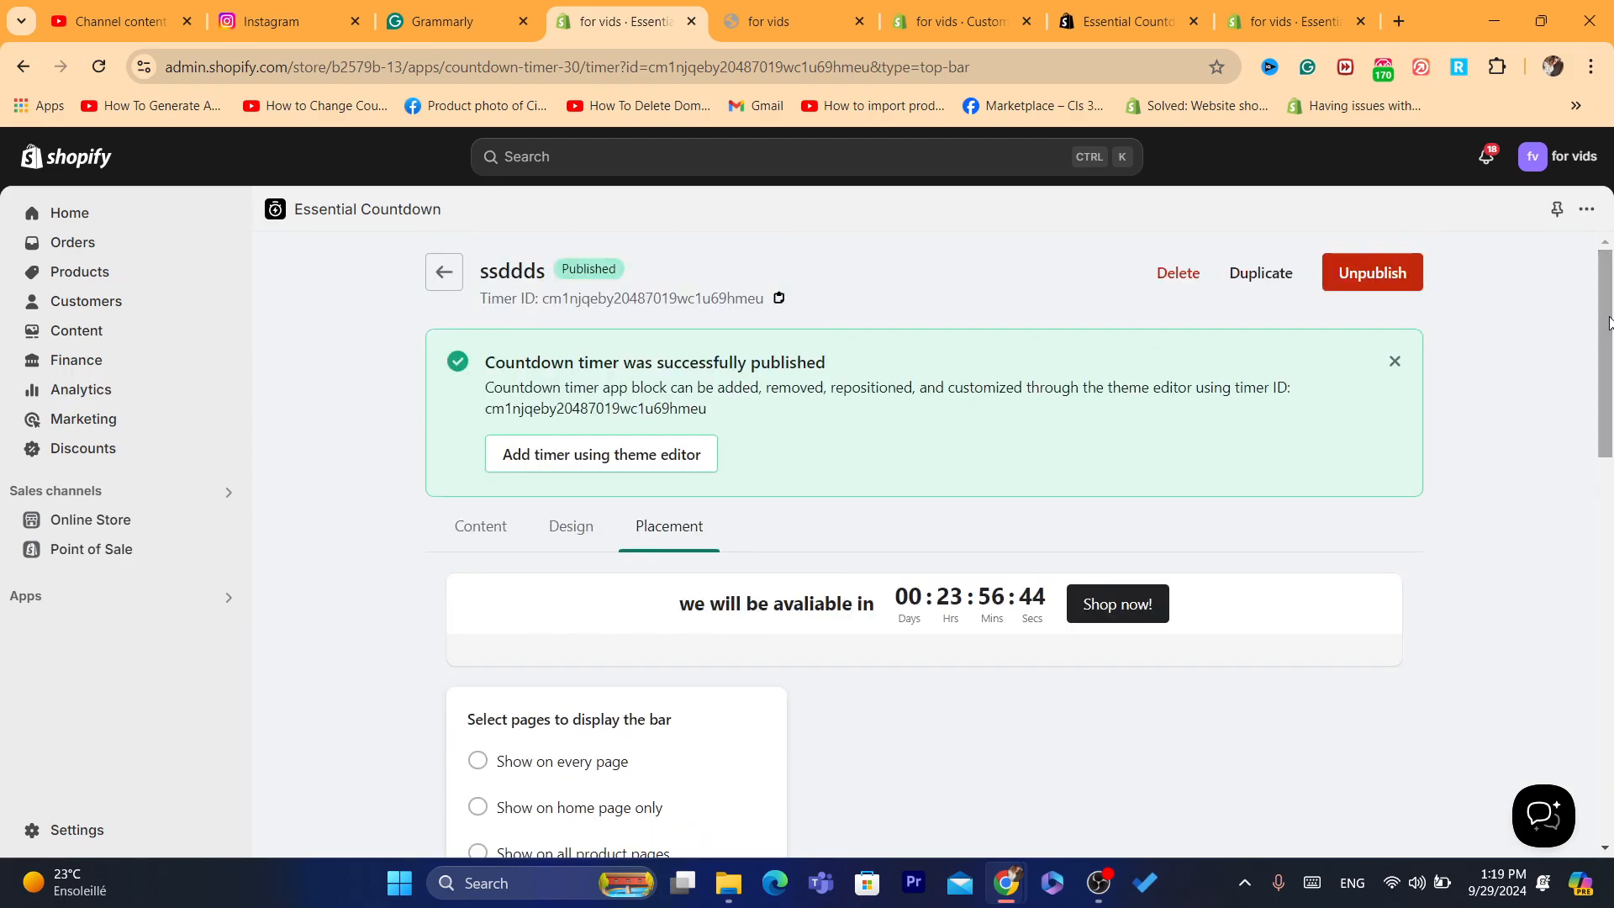
pyautogui.click(574, 528)
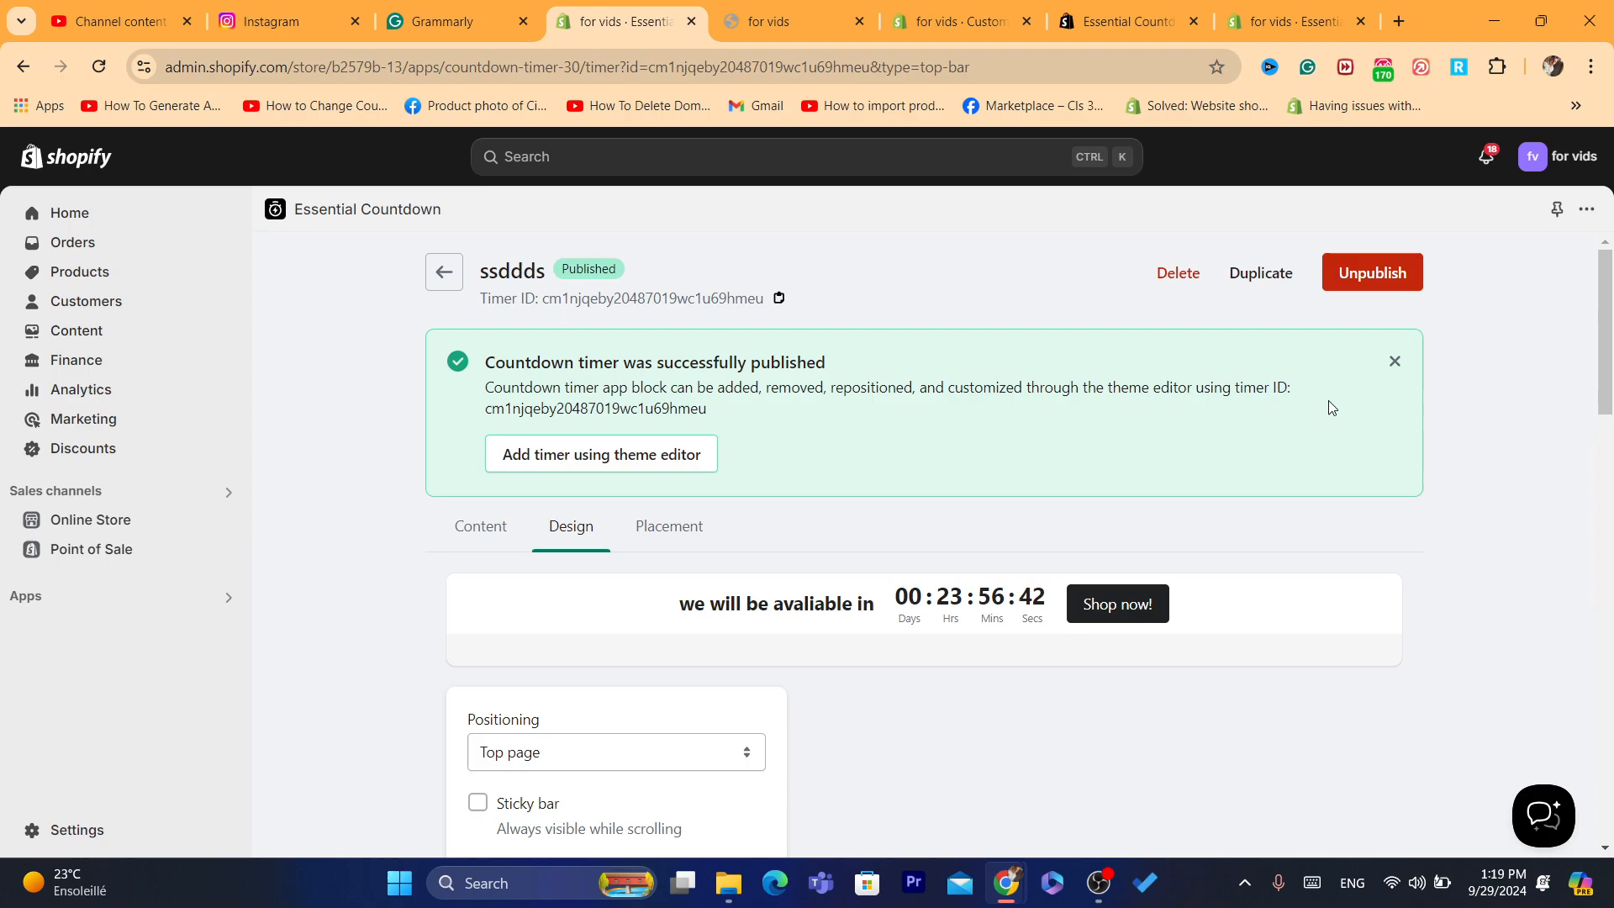
pyautogui.scroll(-3, 487, 496)
pyautogui.click(545, 355)
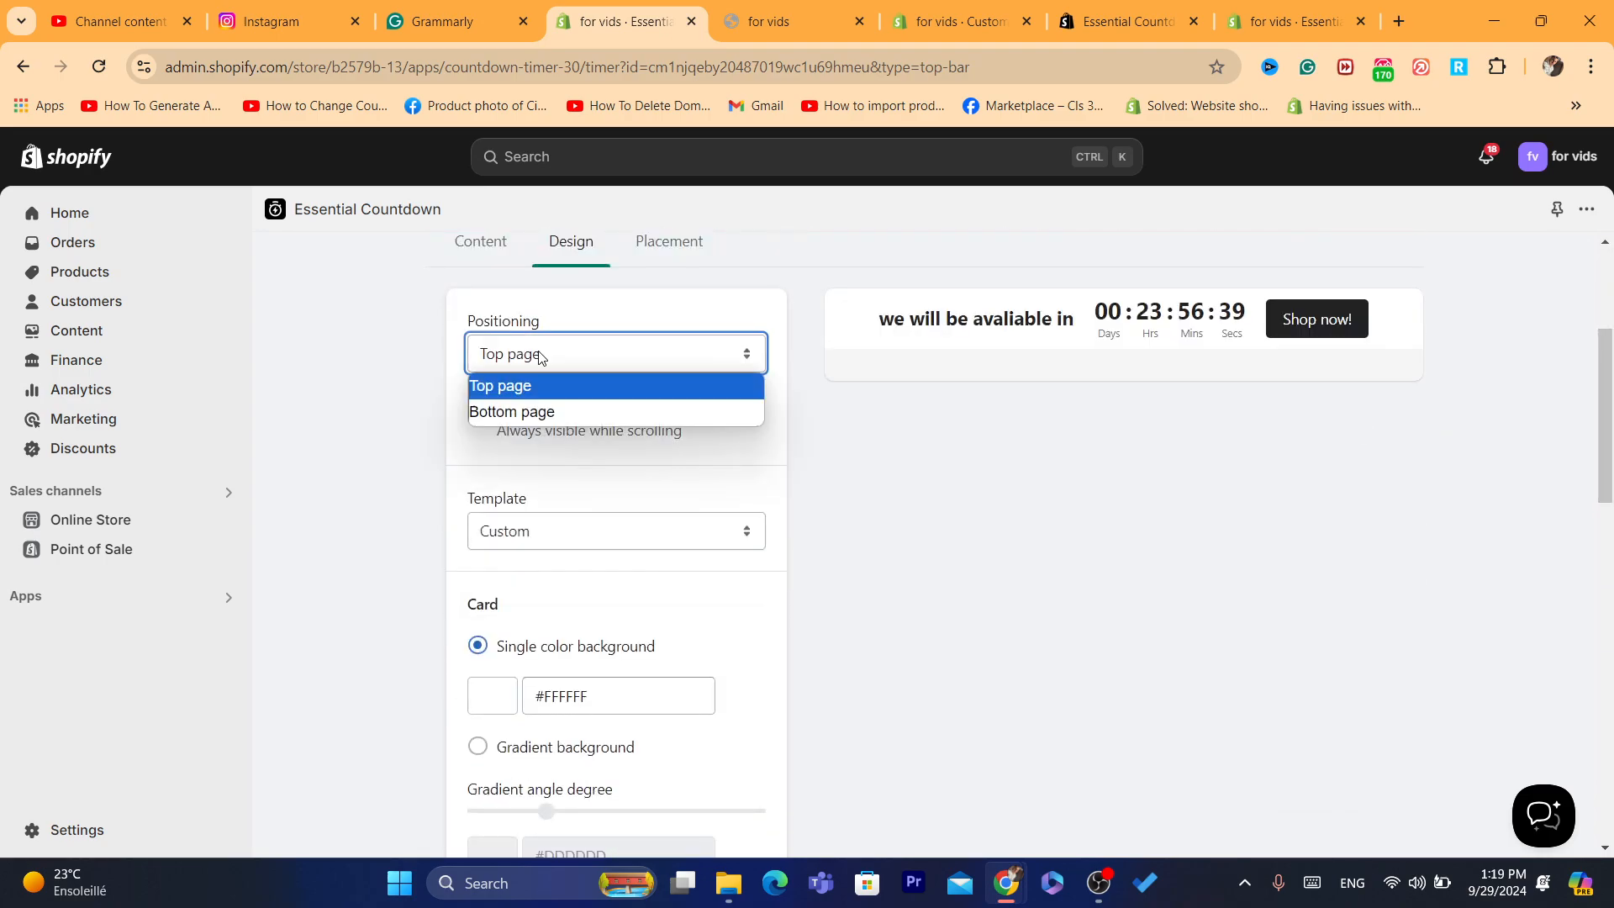
pyautogui.click(525, 413)
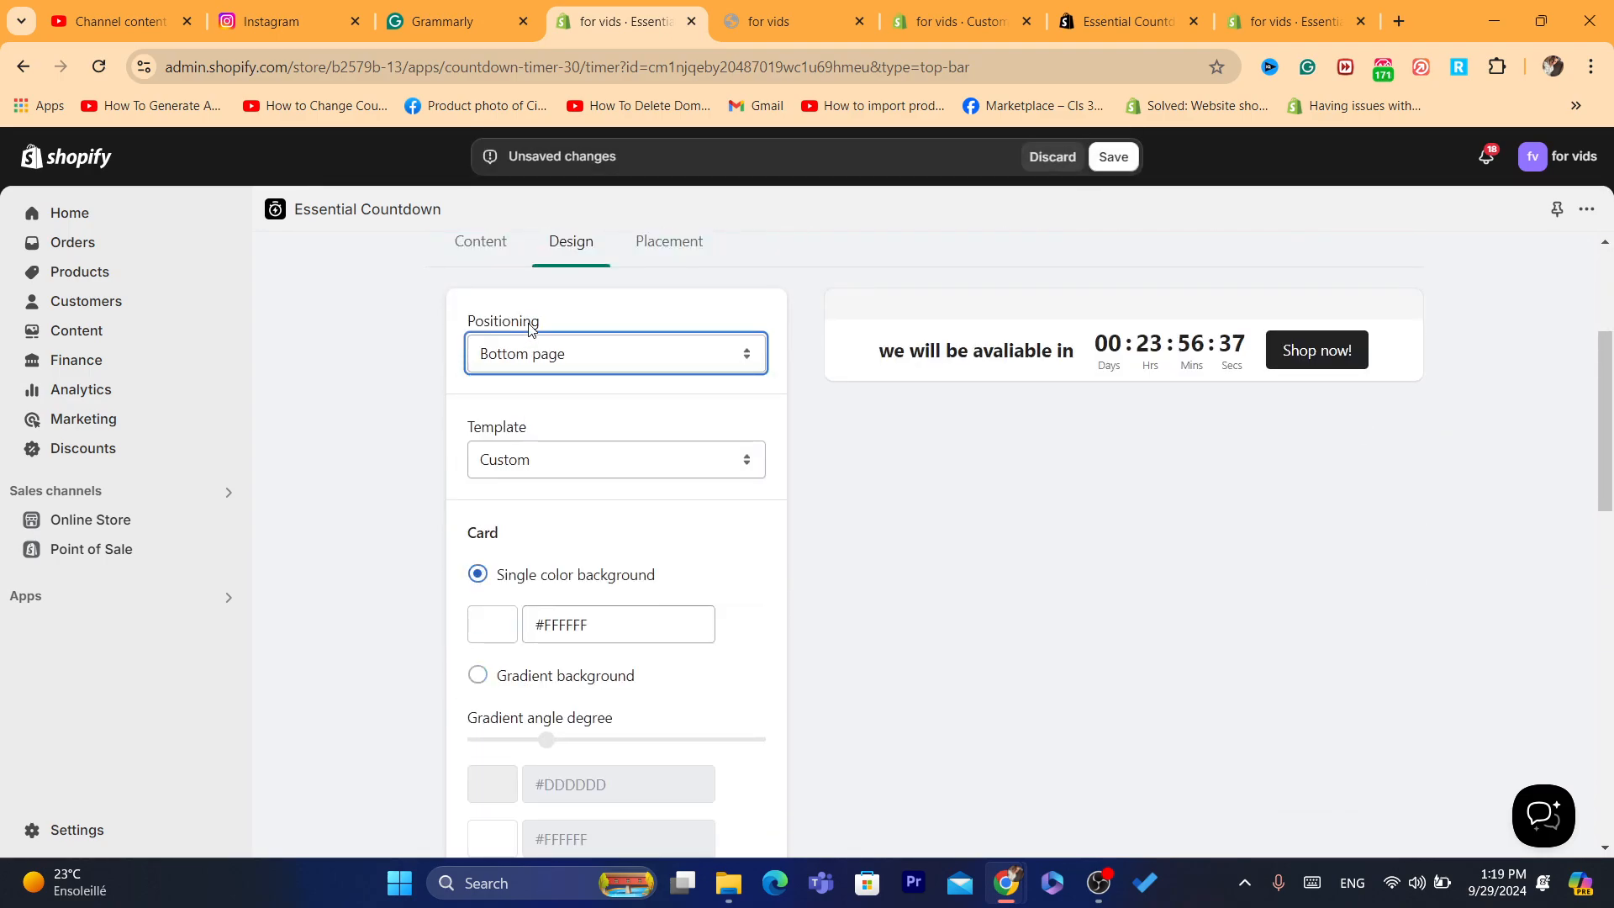
pyautogui.click(1113, 156)
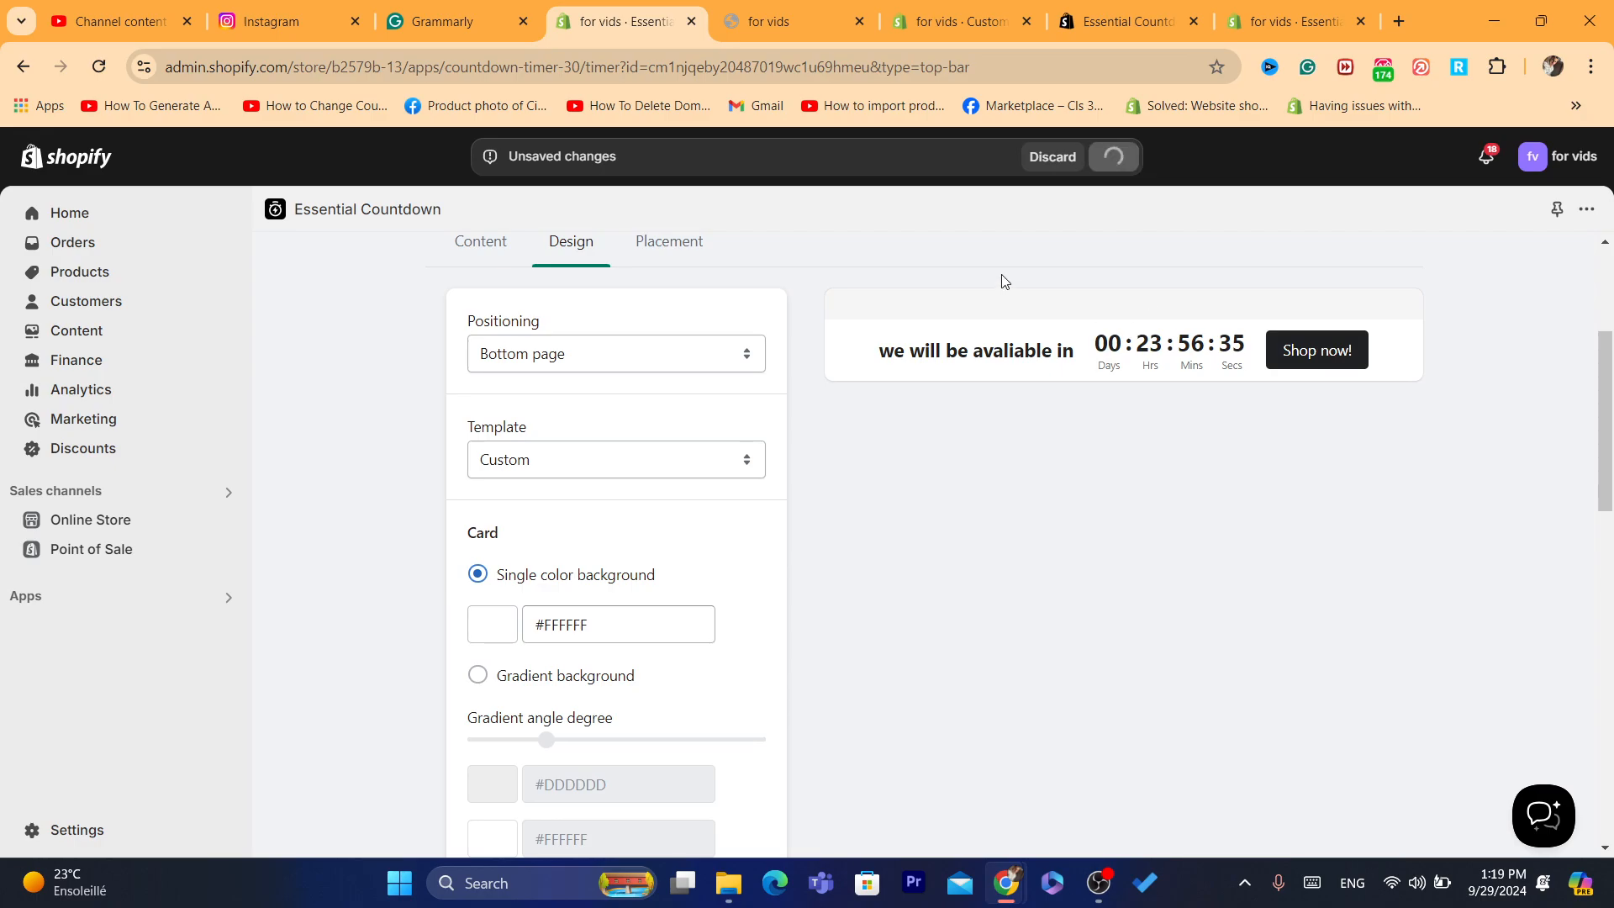
# Review the timer's content settings and preview, and look through the products on the storefront's home page
pyautogui.click(472, 256)
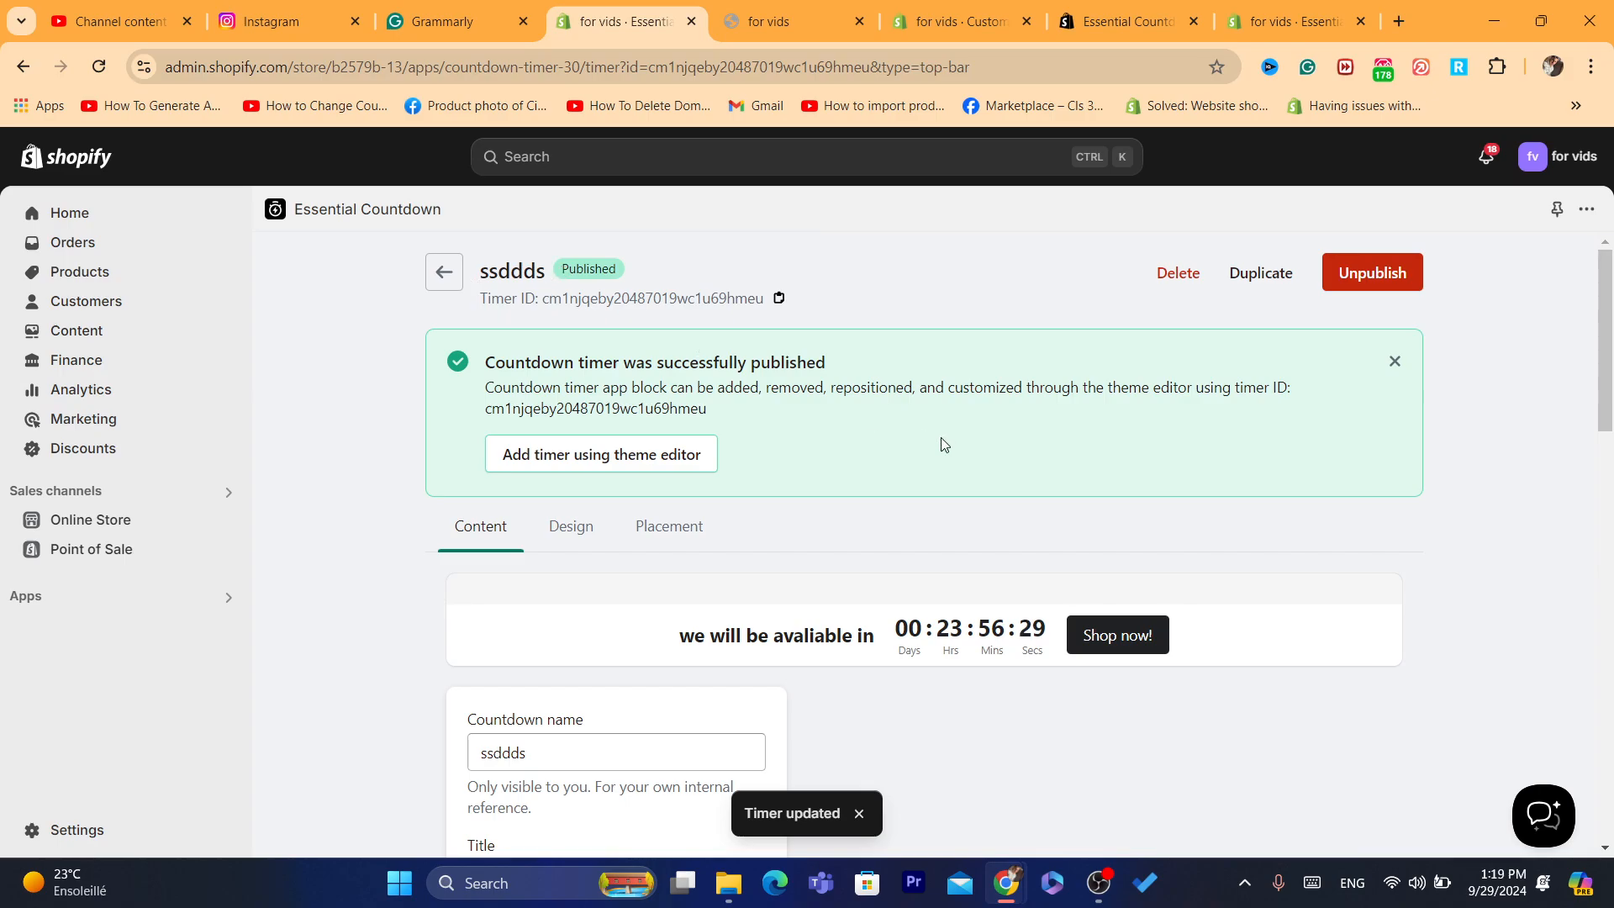
pyautogui.scroll(-3, 953, 332)
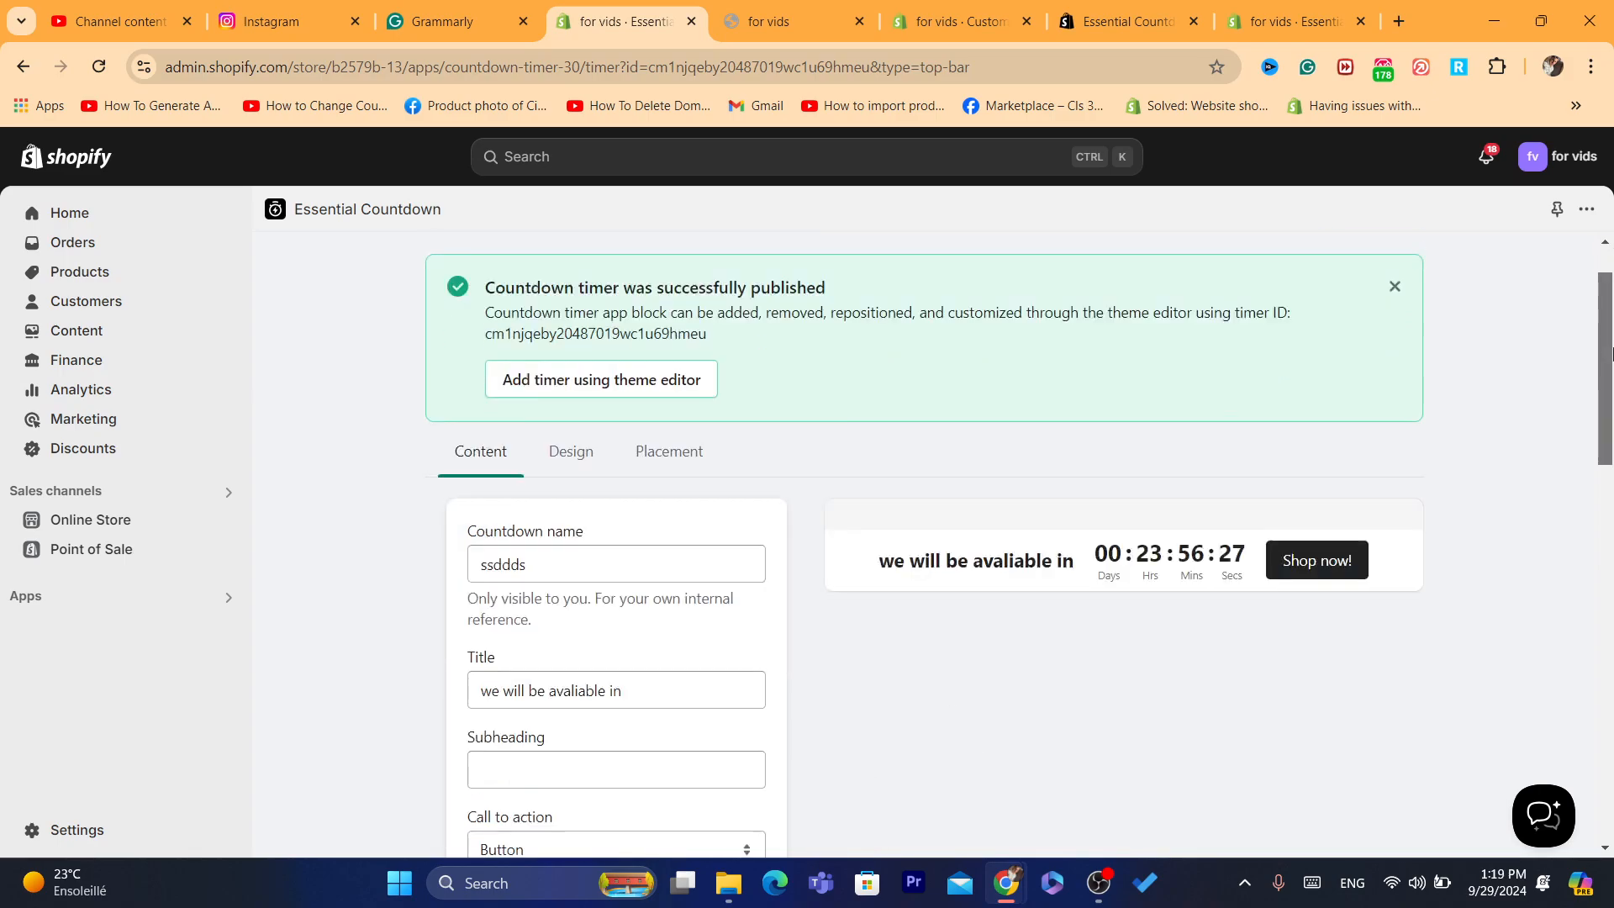
pyautogui.moveTo(973, 413); pyautogui.dragTo(1174, 399)
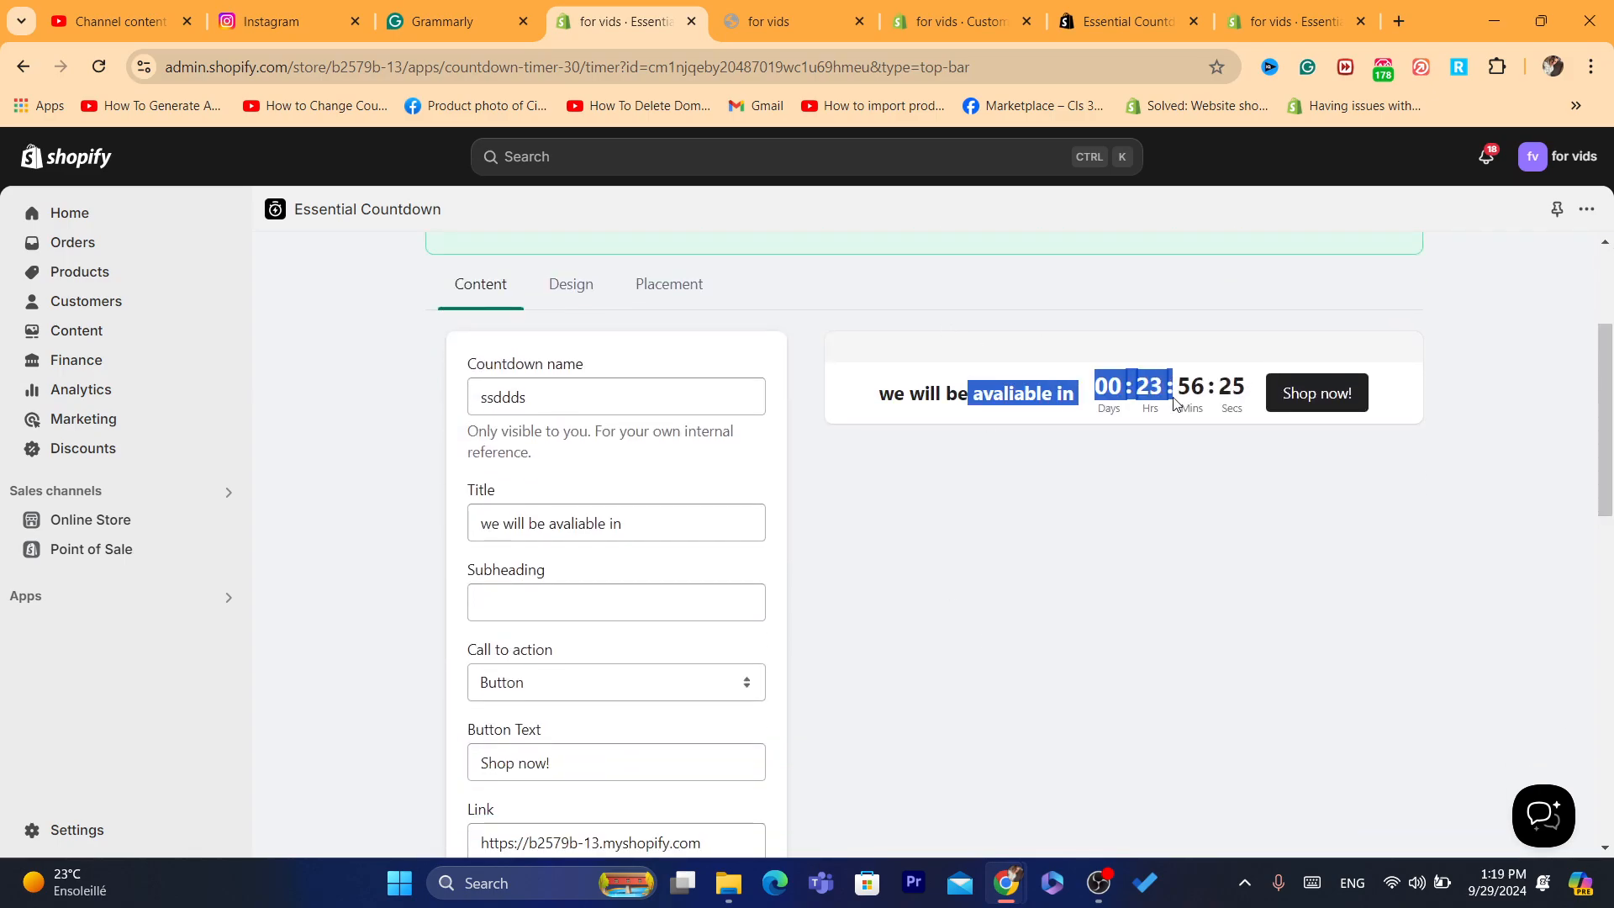
pyautogui.click(1173, 401)
pyautogui.click(832, 8)
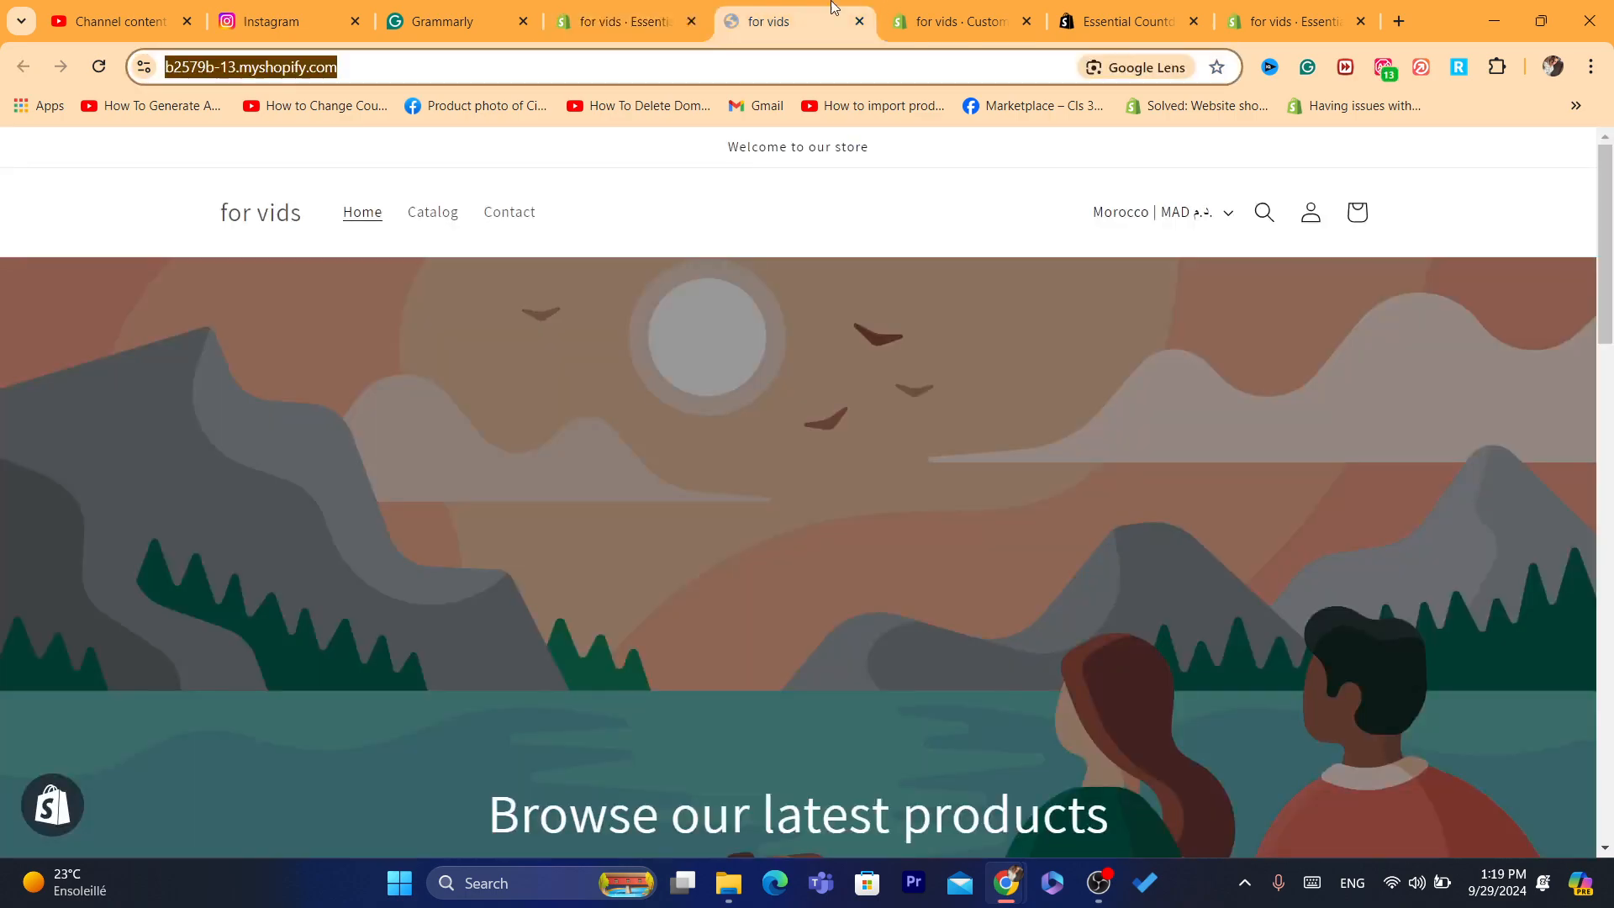
pyautogui.moveTo(1608, 238); pyautogui.dragTo(1607, 535)
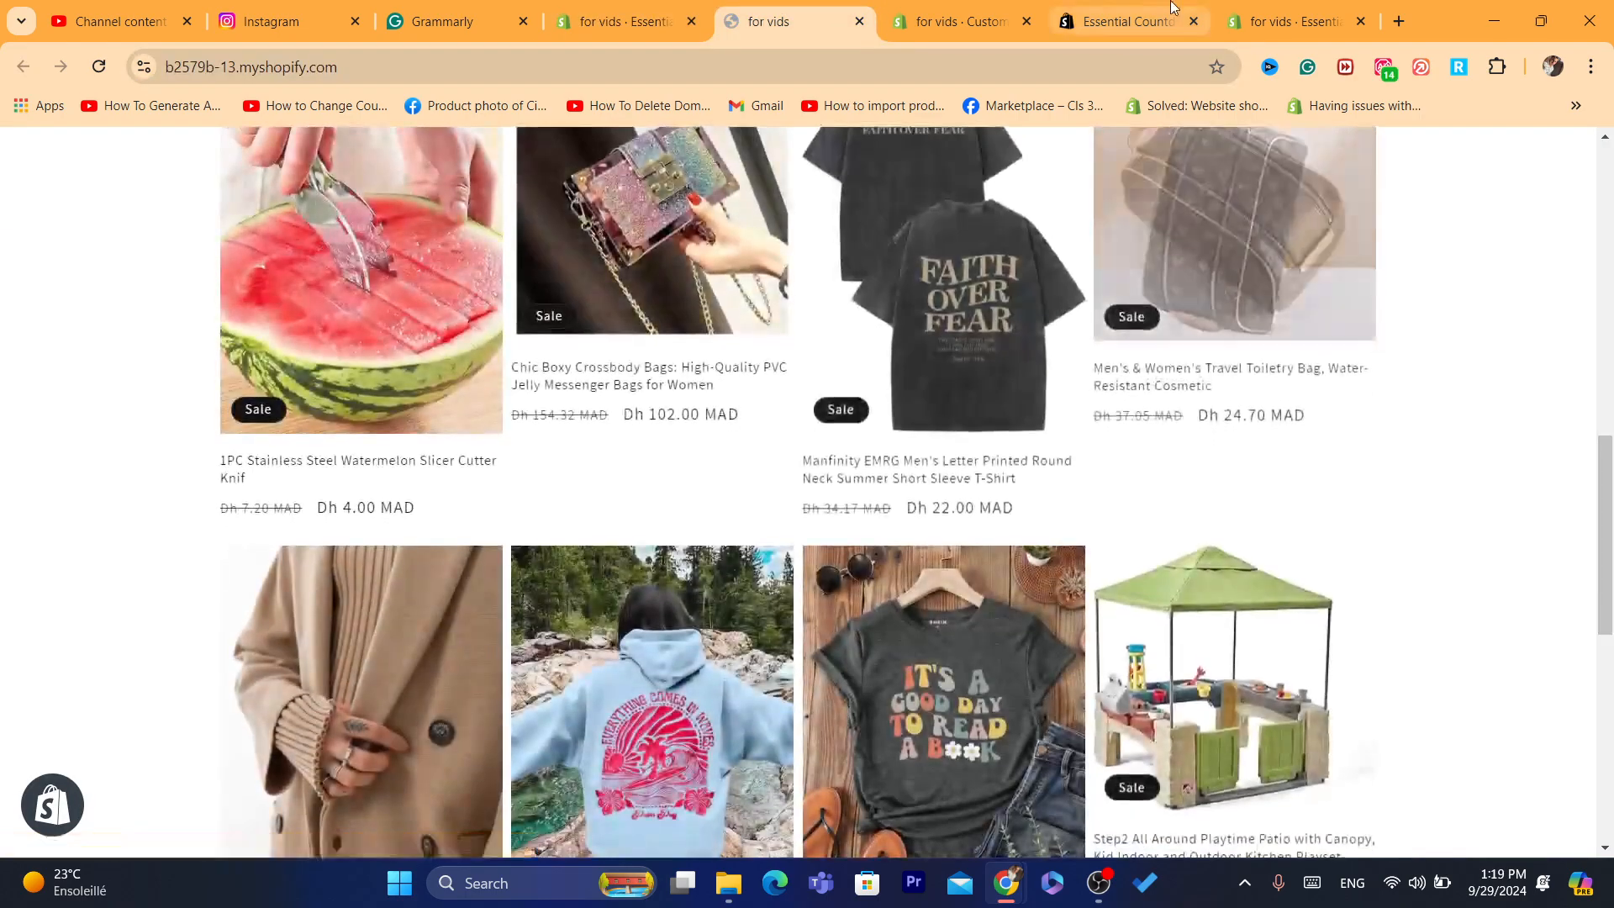
pyautogui.click(1173, 8)
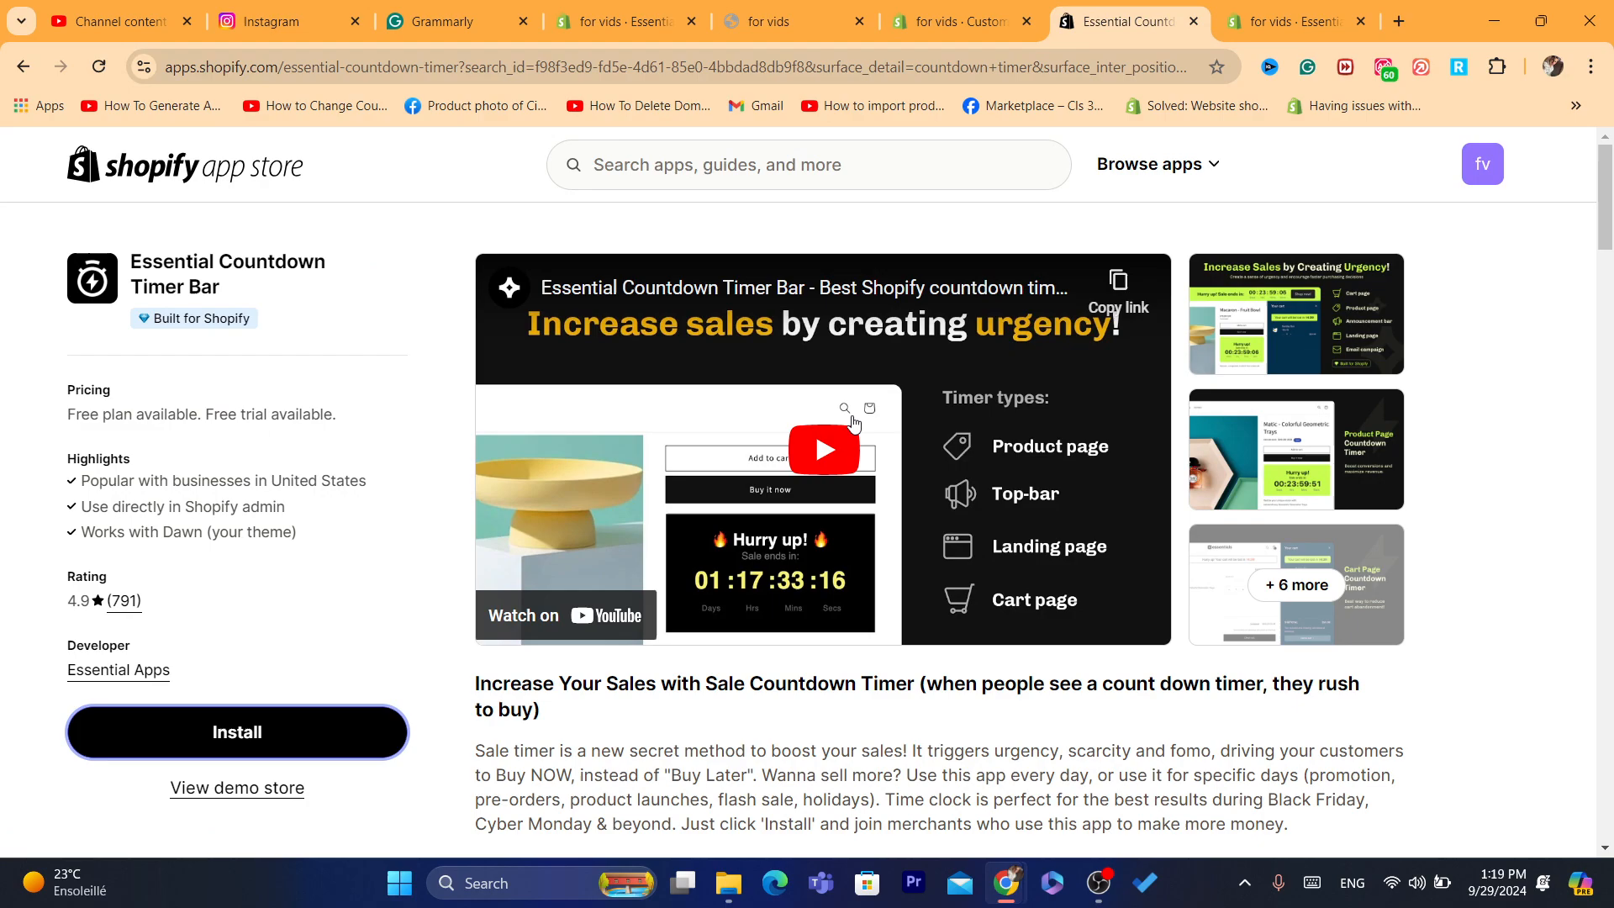